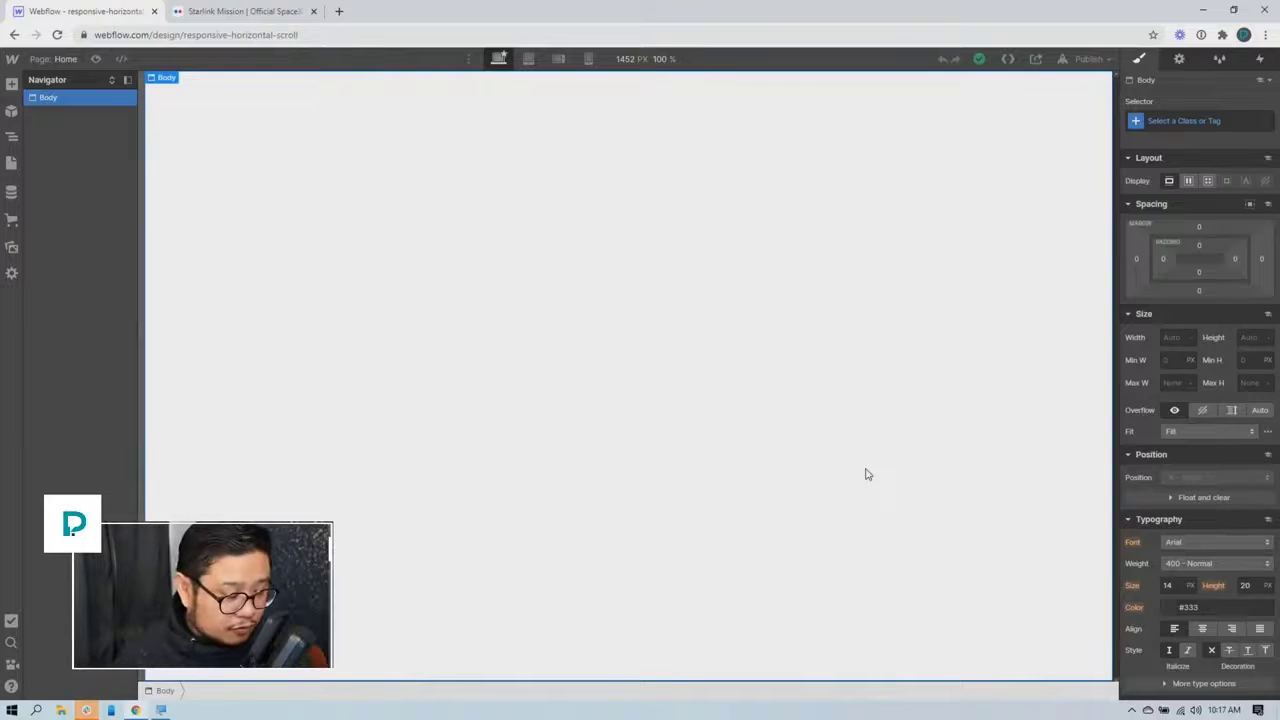
left_click(12, 249)
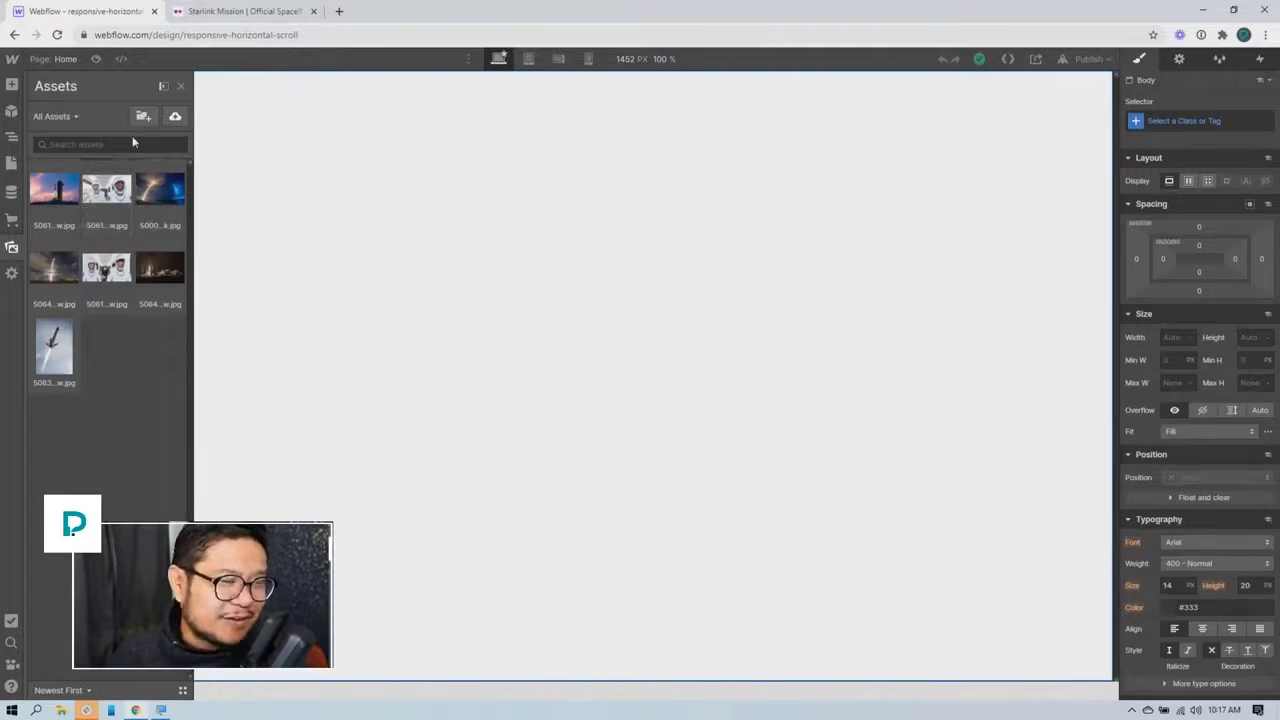
left_click(203, 16)
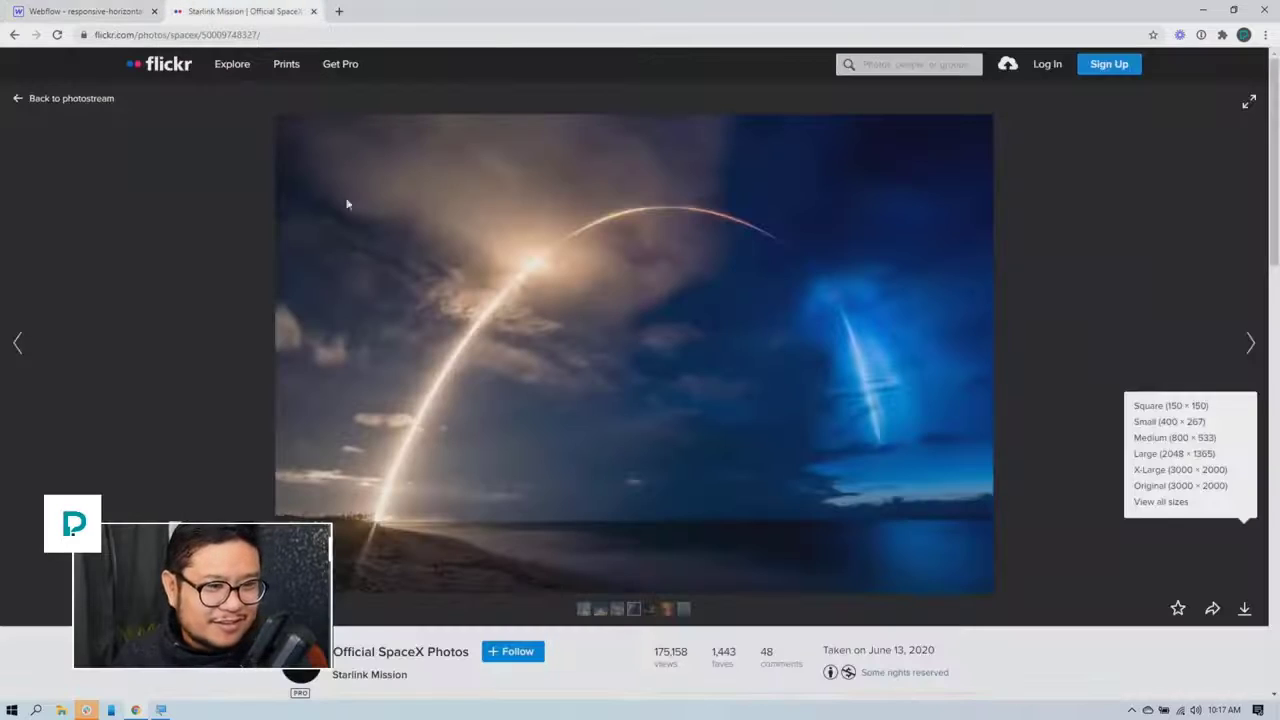
left_click(58, 100)
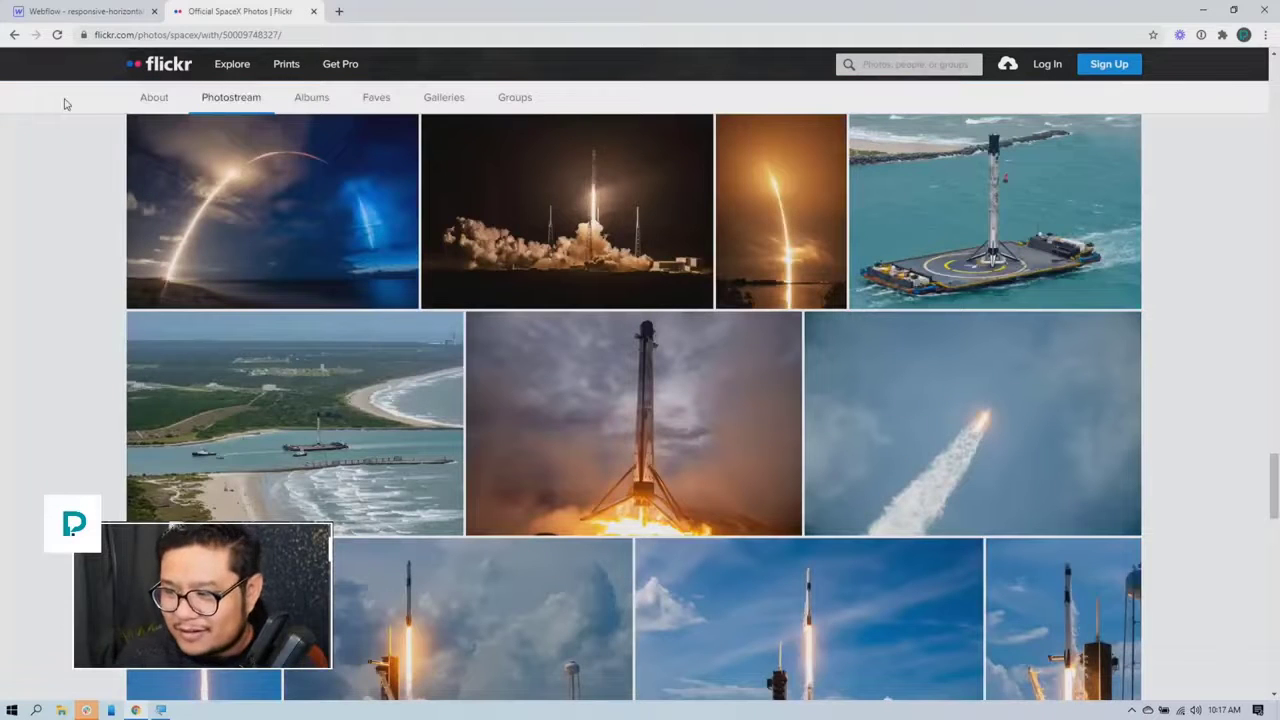
scroll(428, 307, "up", 5)
scroll(428, 307, "up", 7)
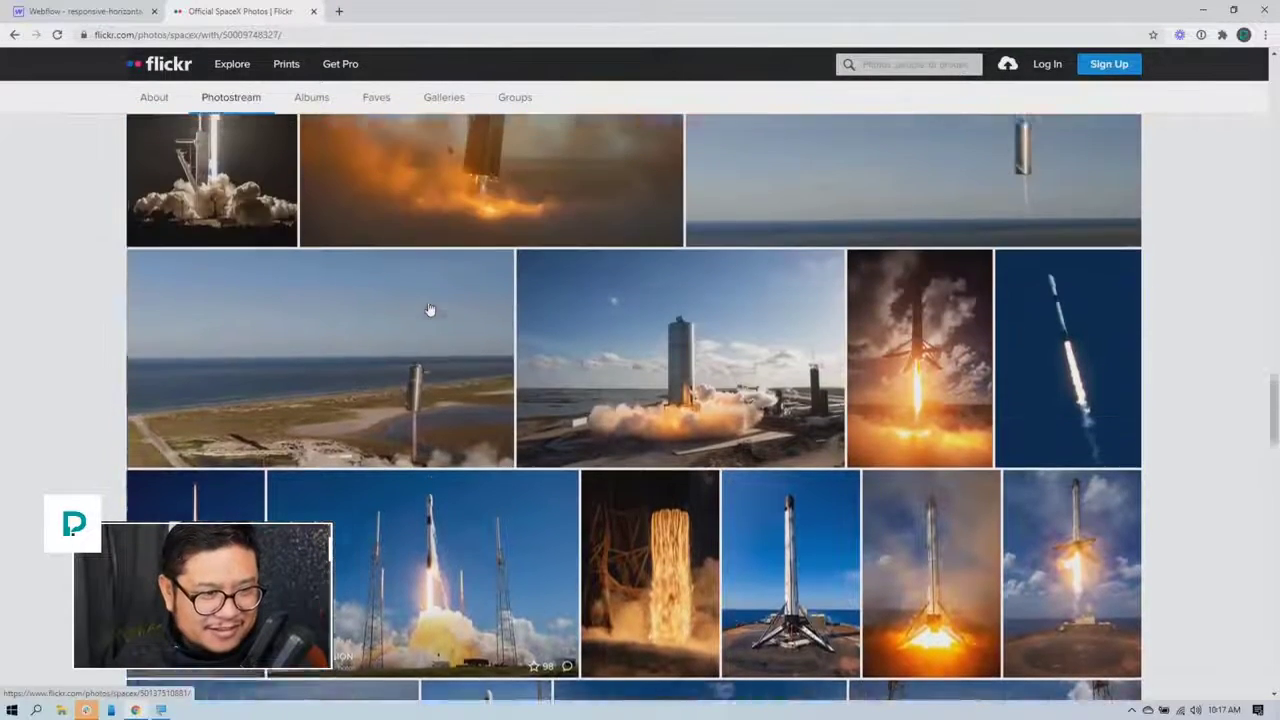
scroll(428, 307, "up", 5)
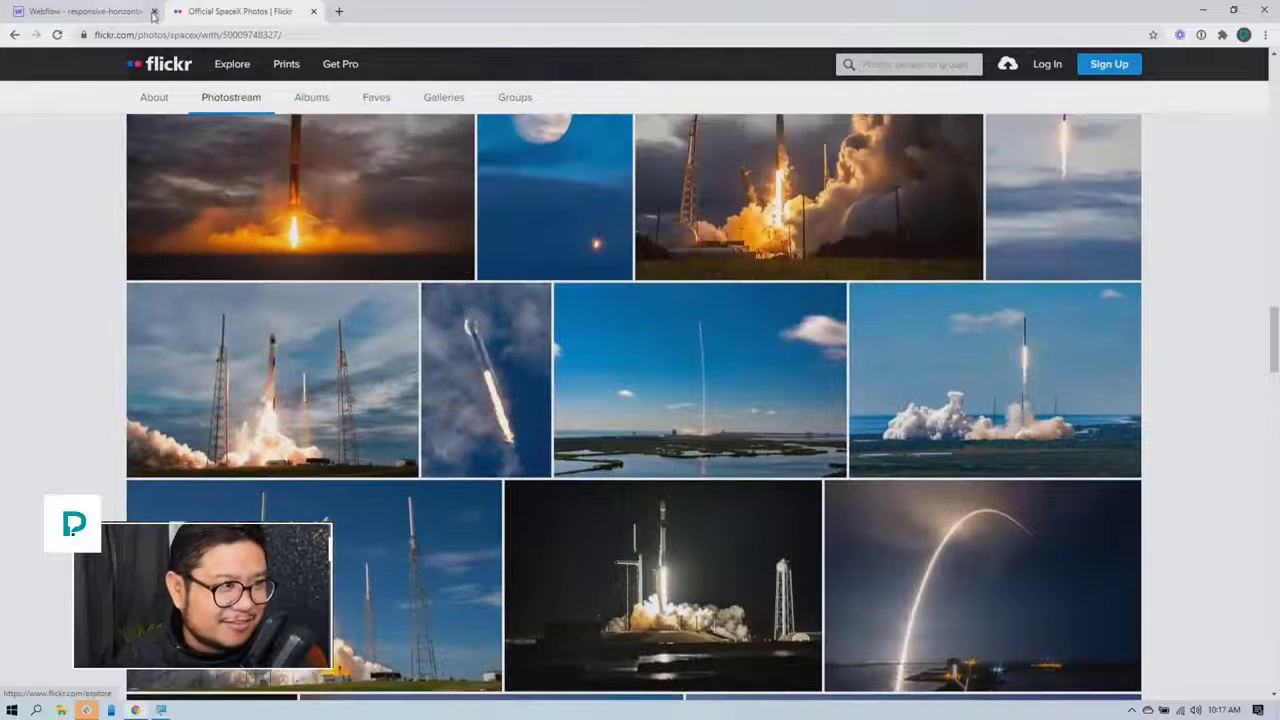
left_click(110, 12)
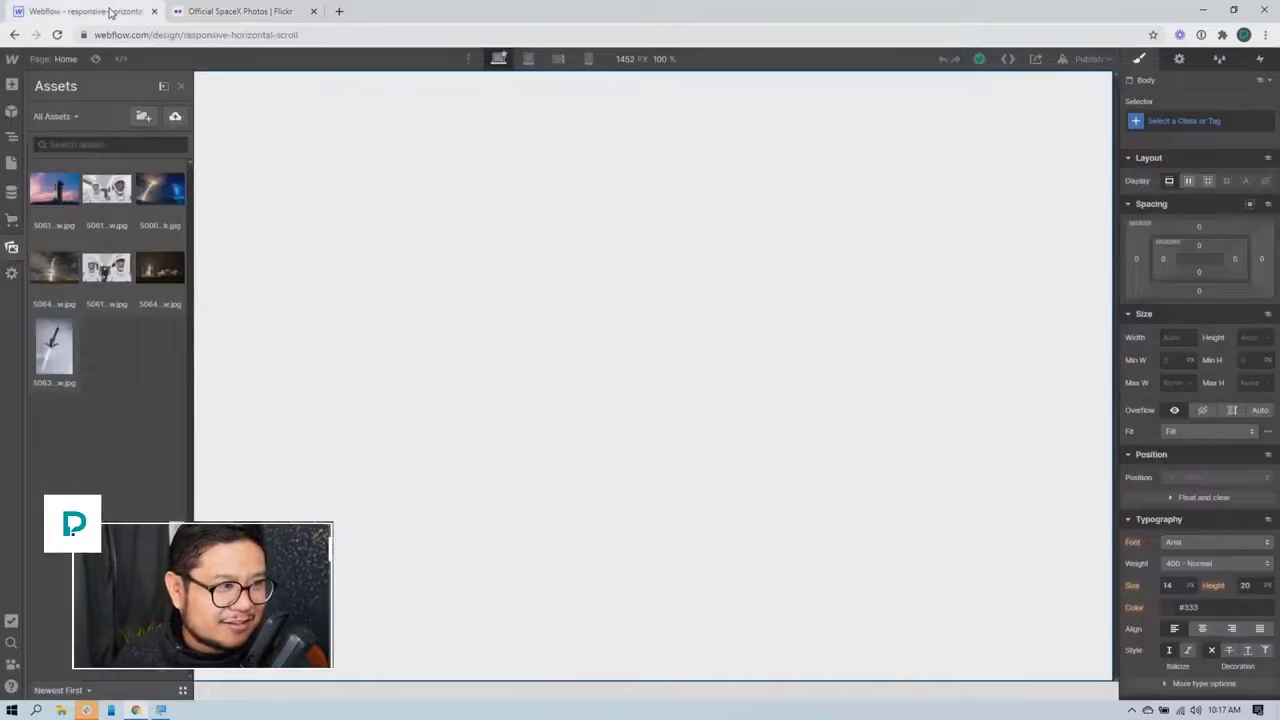
Add a Section to the page body and duplicate it into three stacked Sections
key("z")
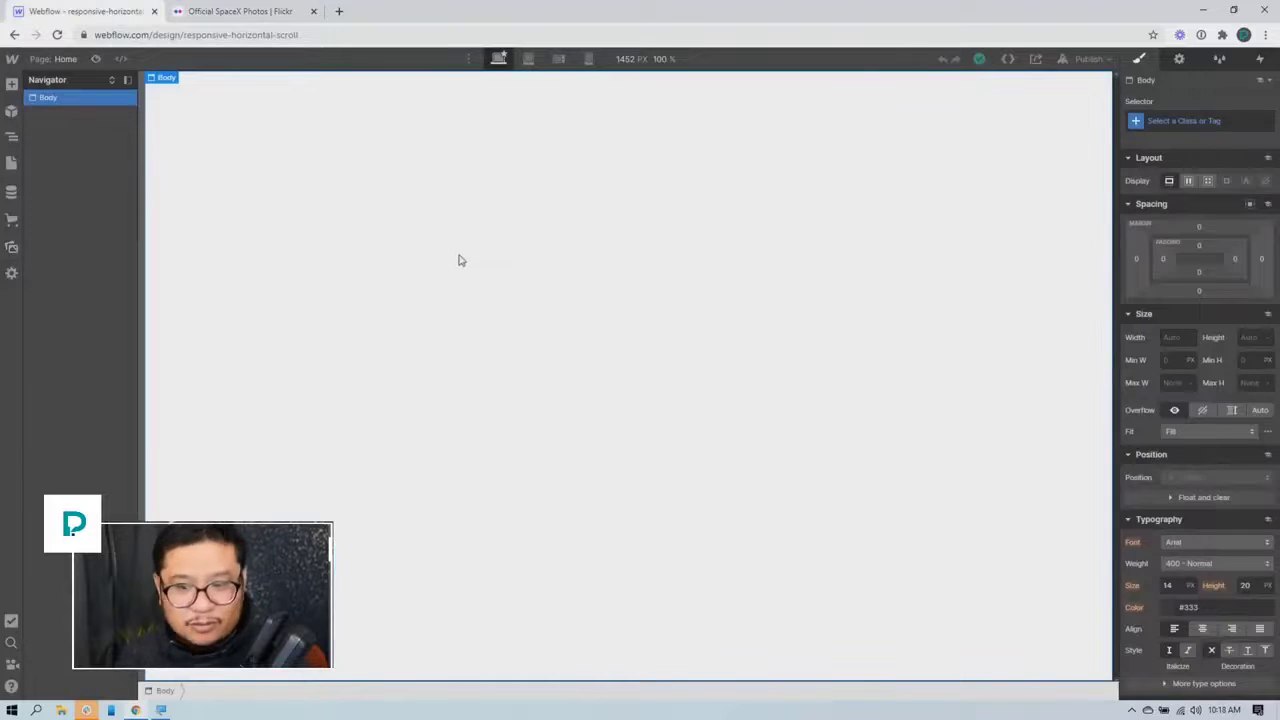
key("a")
left_click_drag(54, 185, 434, 108)
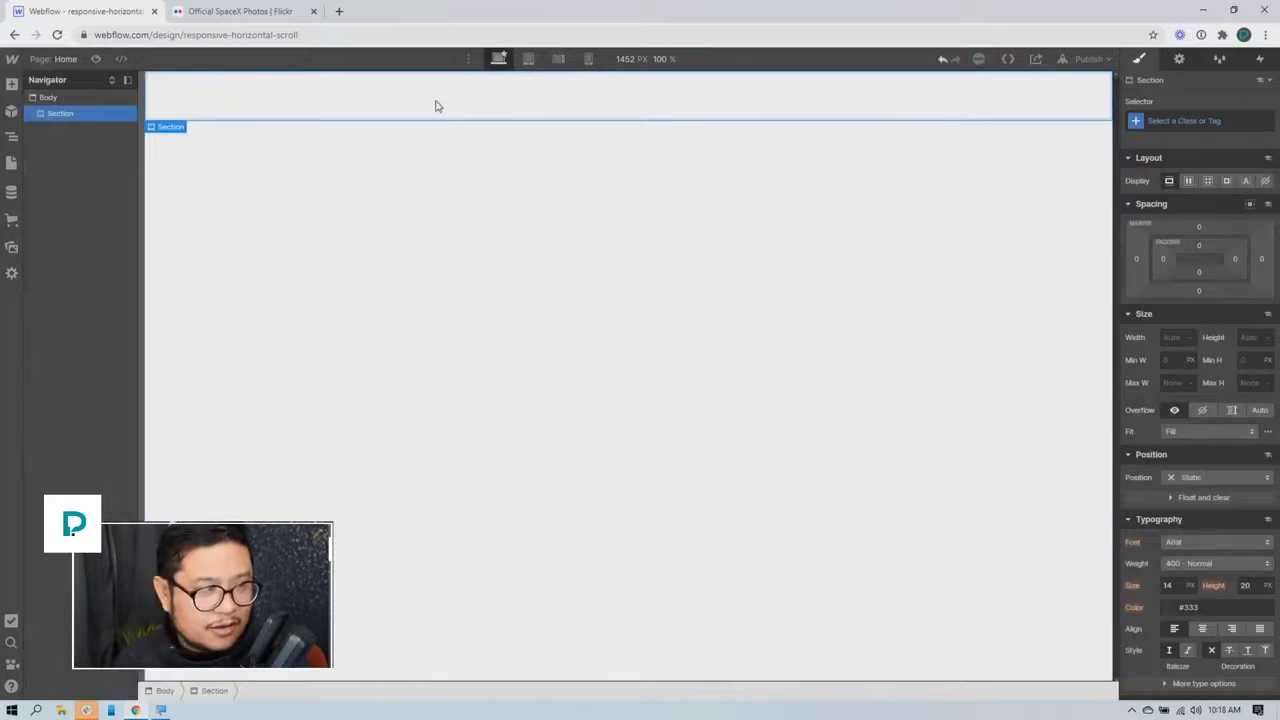
key("ctrl+c")
key("ctrl+v")
key("ctrl+v")
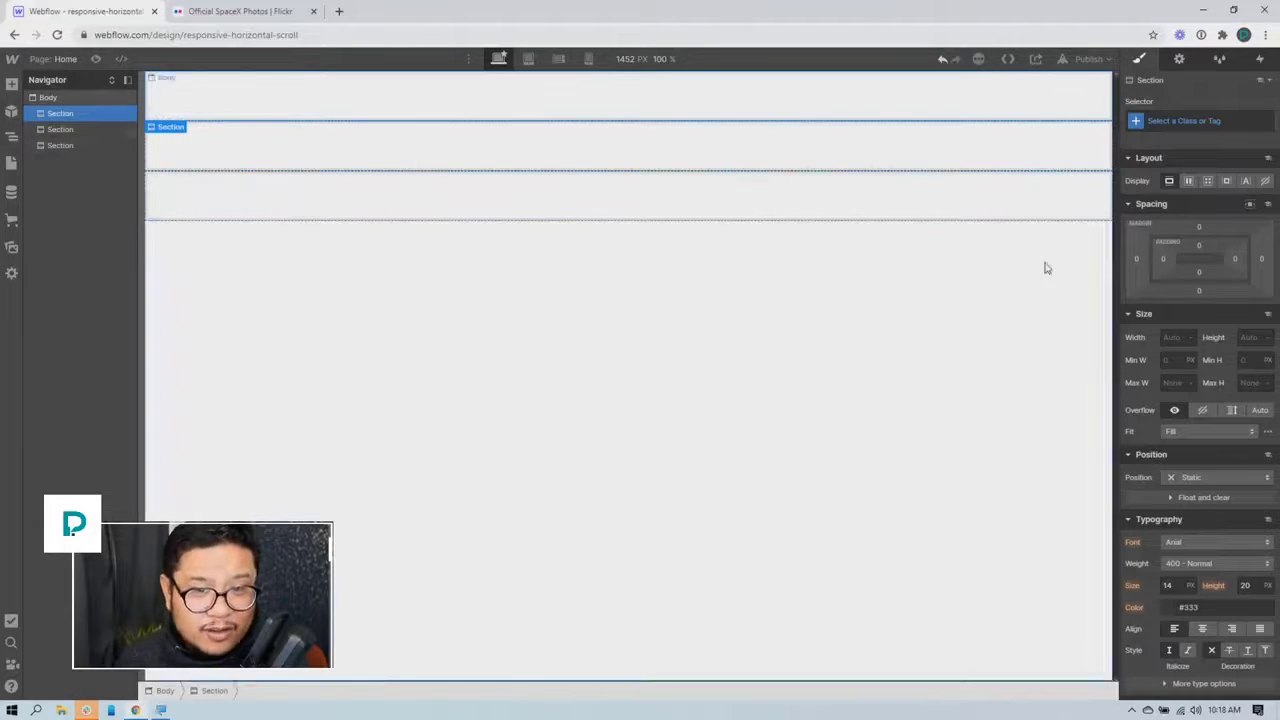
Give the first Section the class 'hero' and a height of 100vh
left_click(1197, 120)
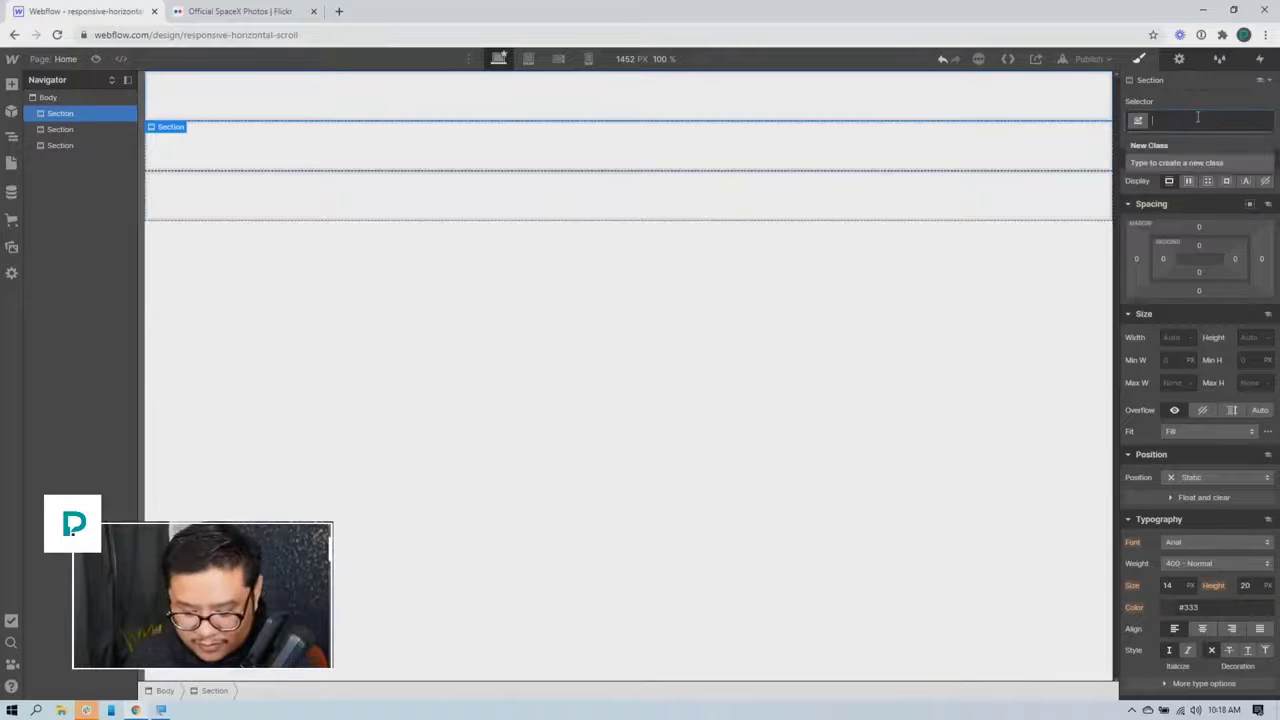
type("hero")
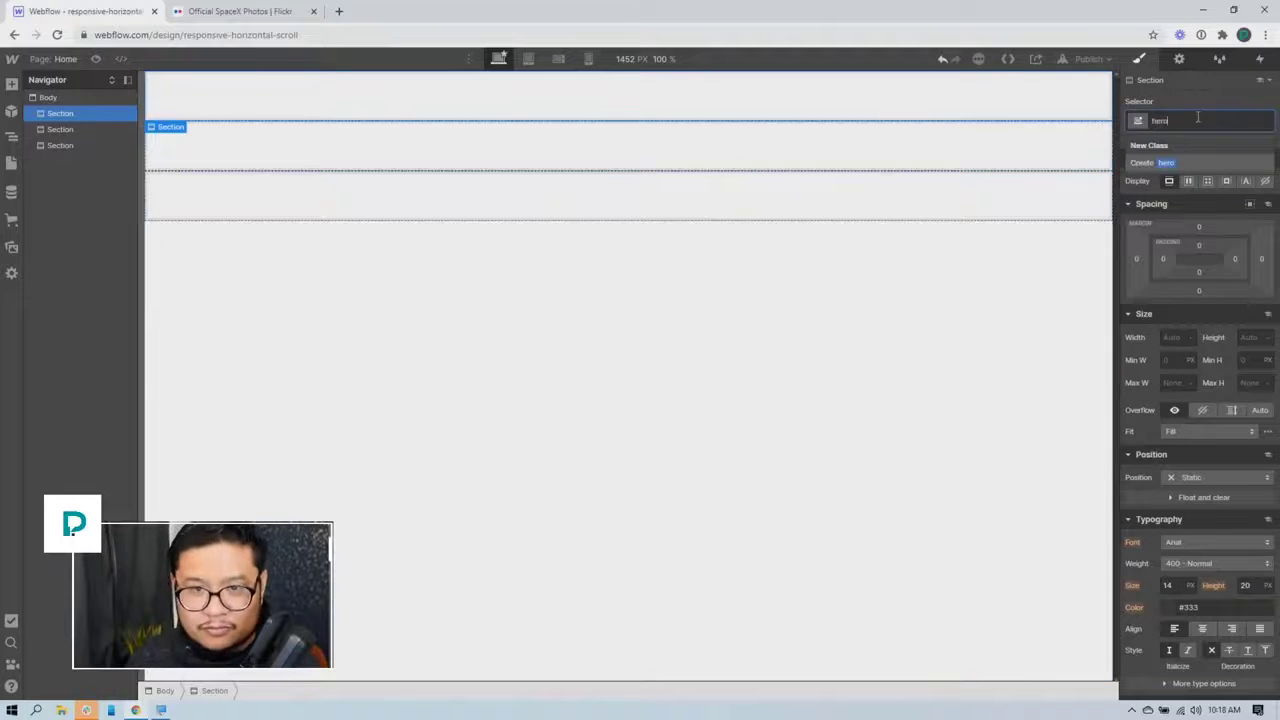
key("Return")
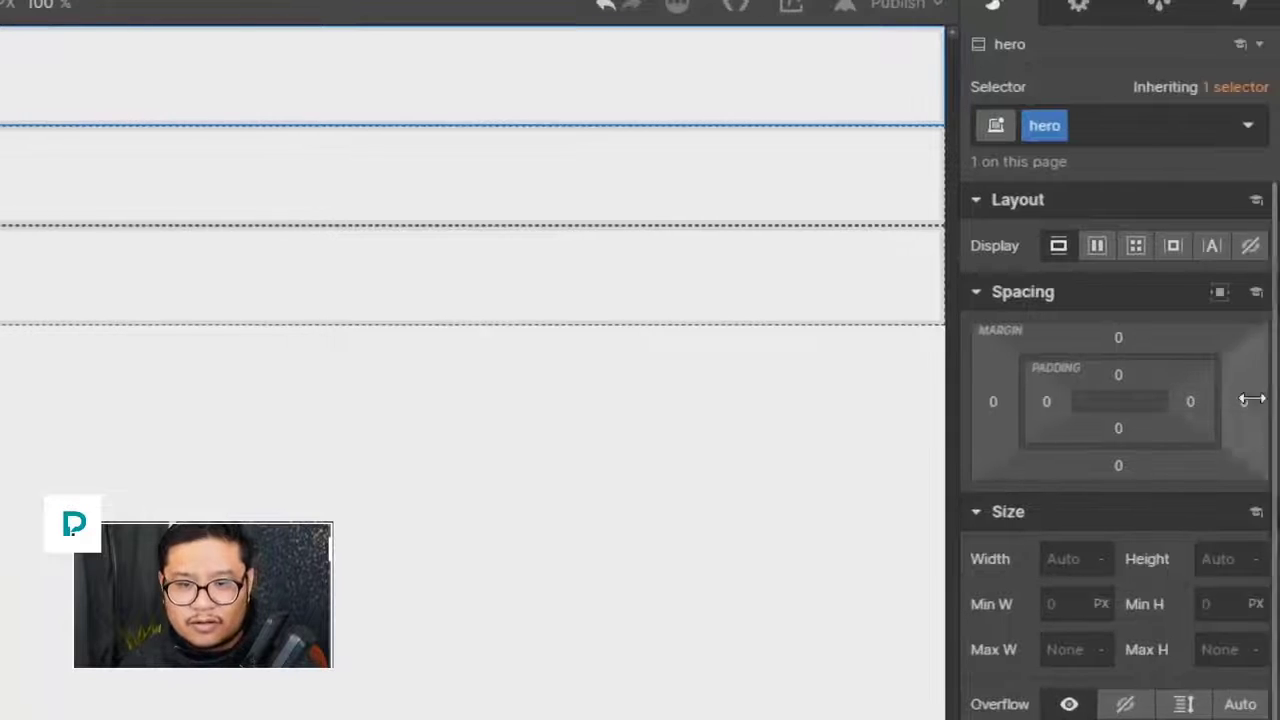
left_click(1210, 560)
type("100vh")
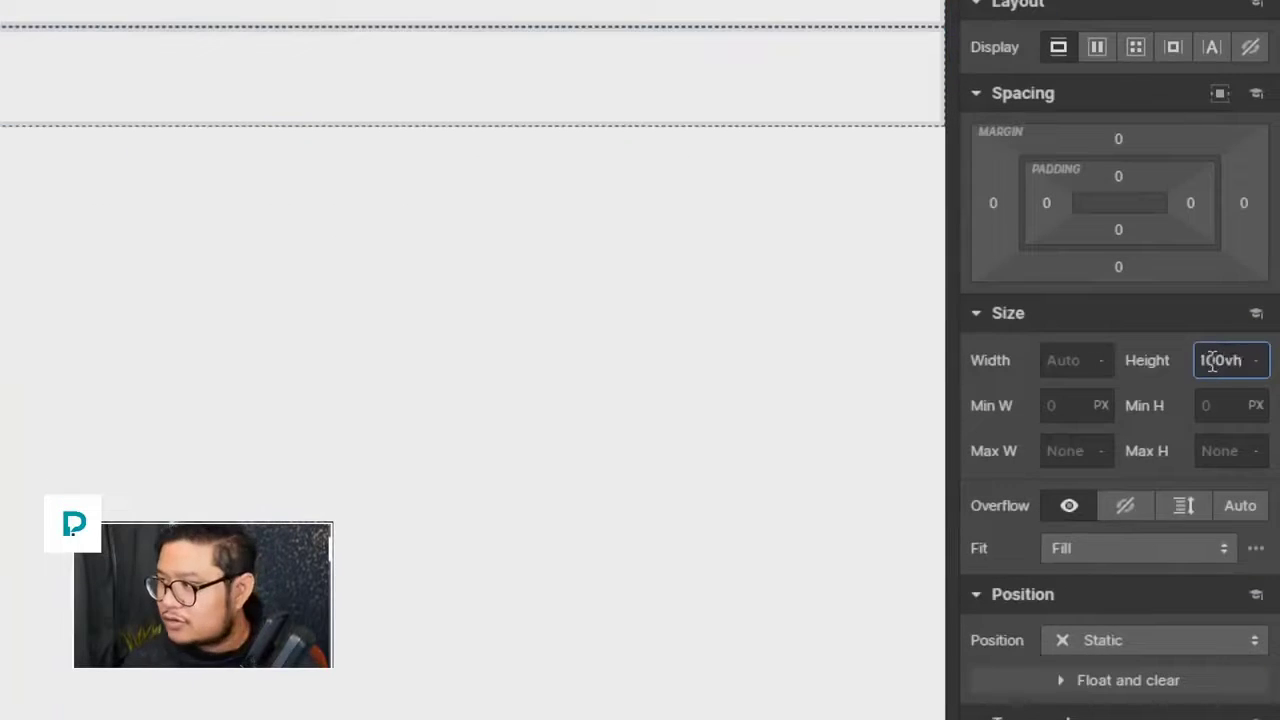
key("Return")
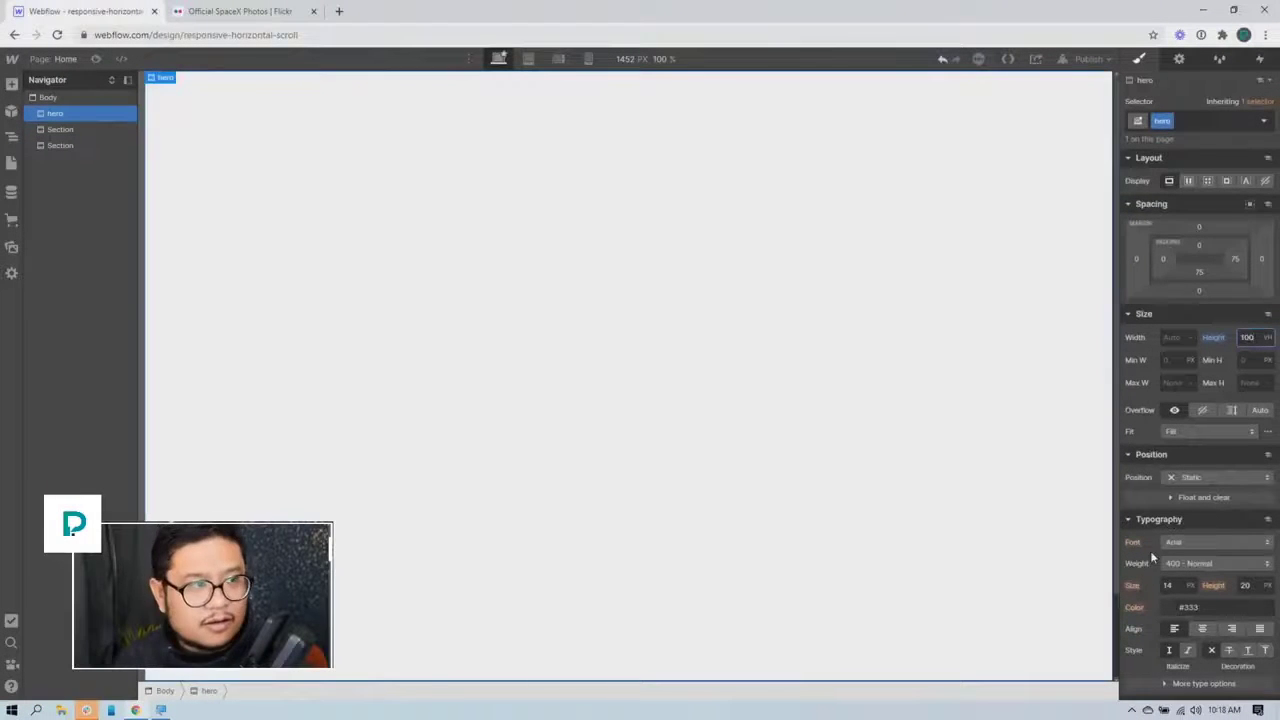
Set the launch arc photo from Assets as the hero's background image, sized to Cover
scroll(1220, 578, "down", 3)
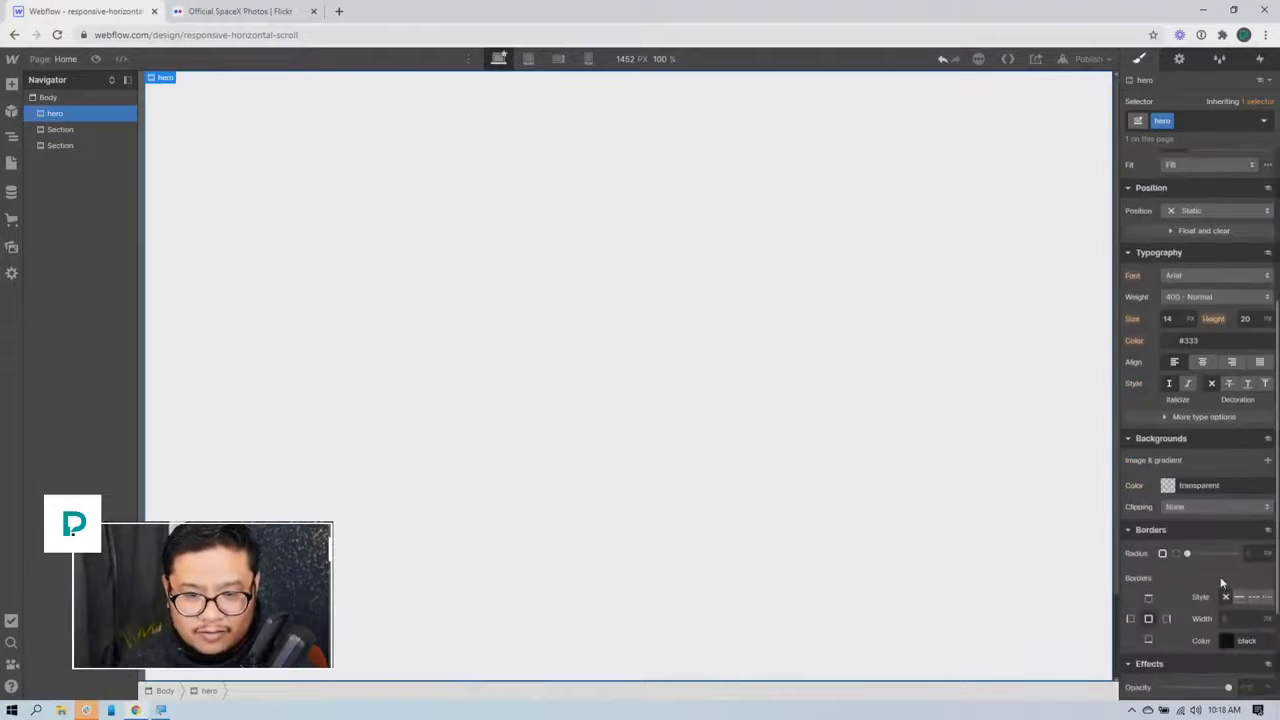
left_click(1268, 460)
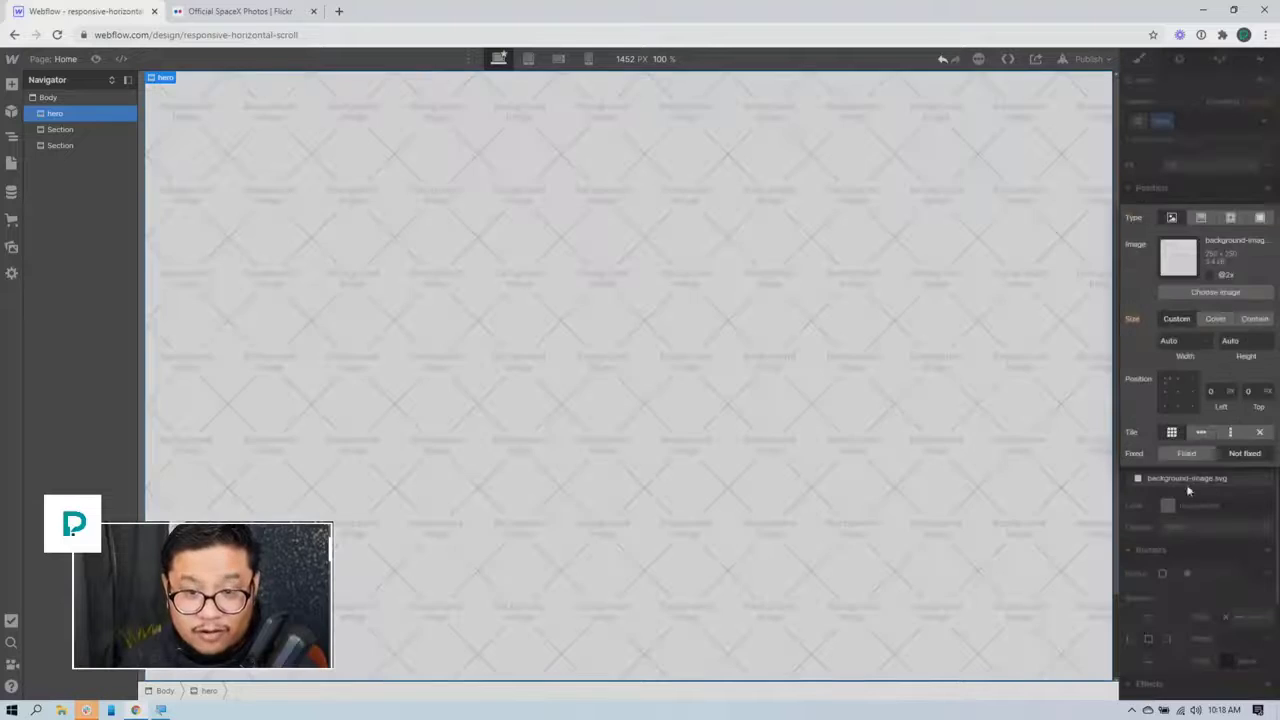
left_click(1212, 292)
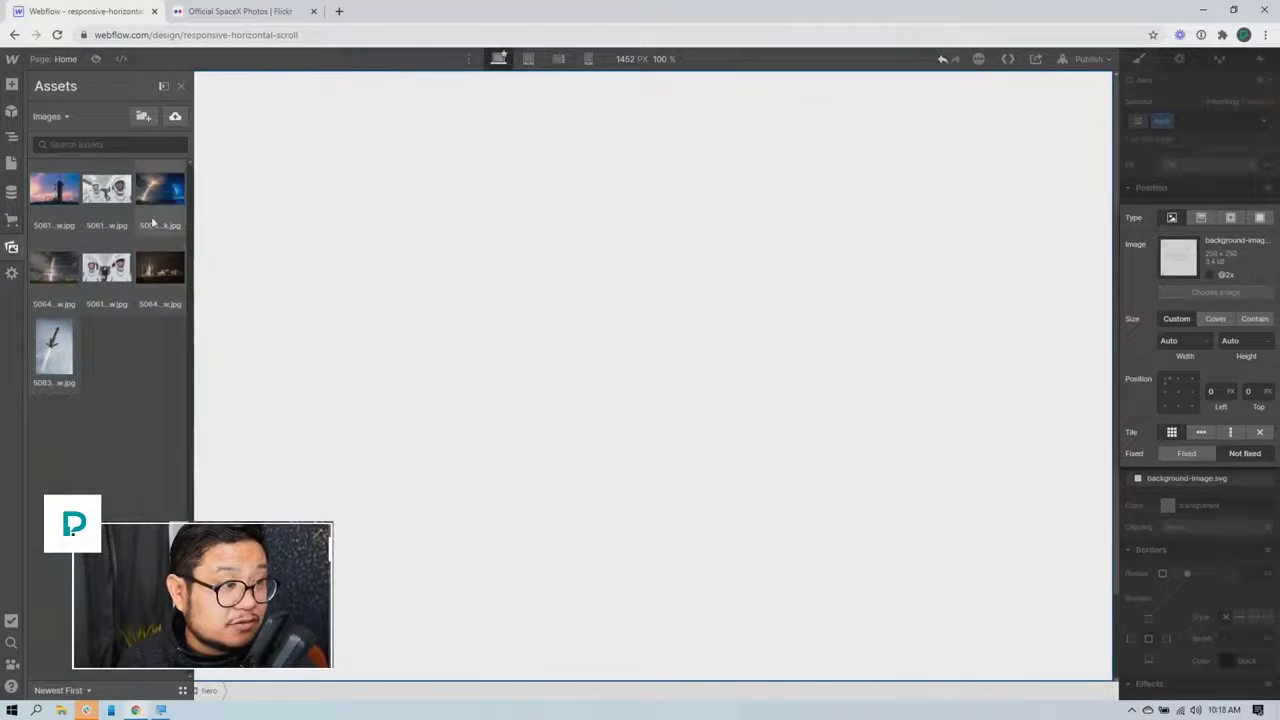
left_click(148, 198)
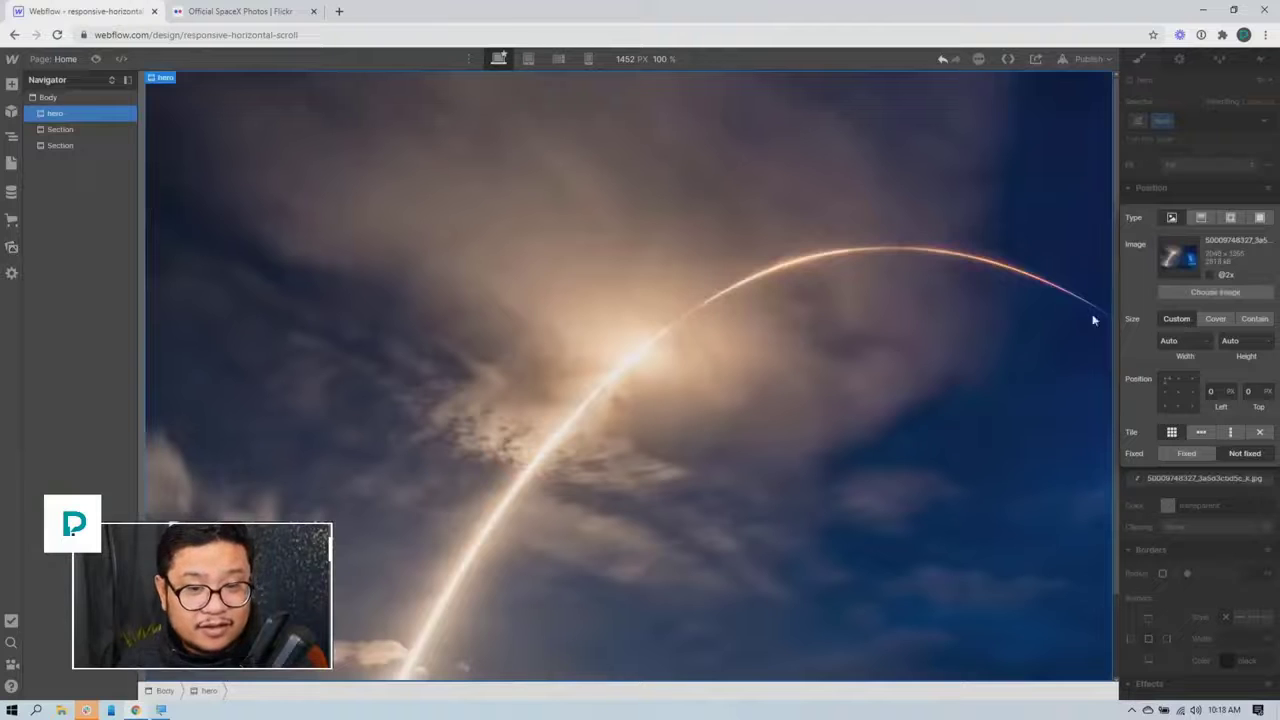
left_click(1215, 318)
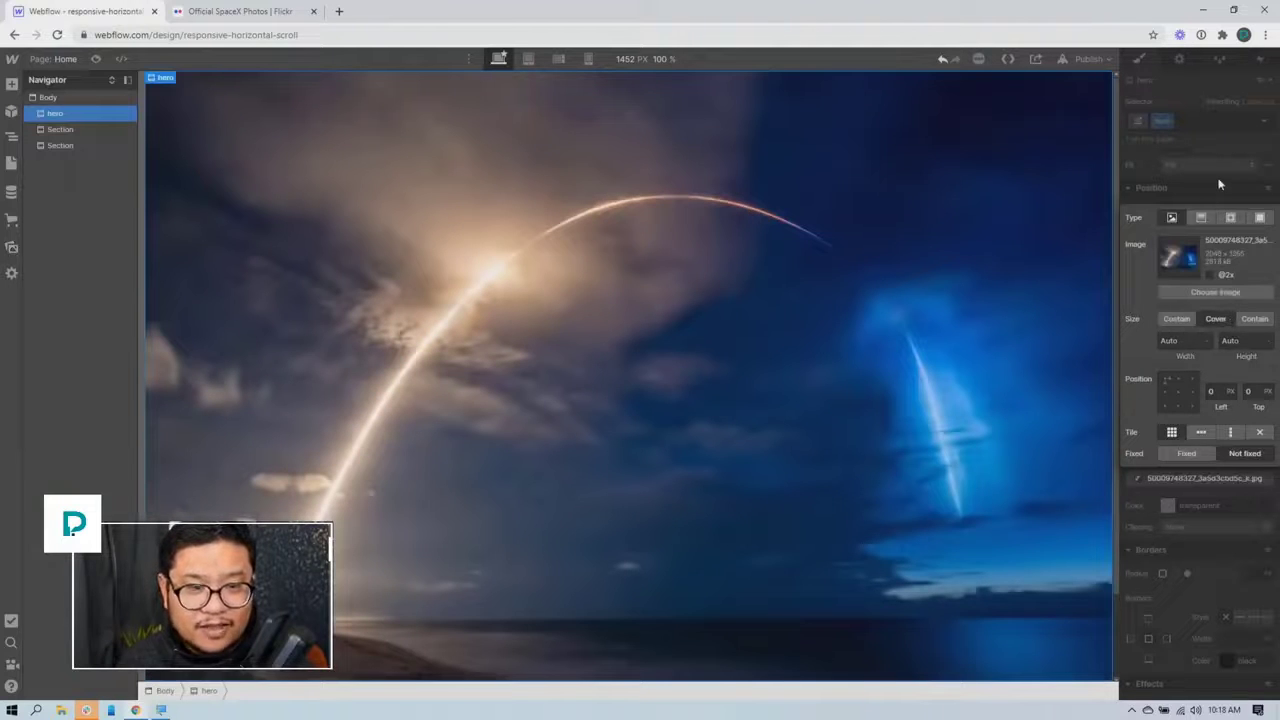
left_click(928, 124)
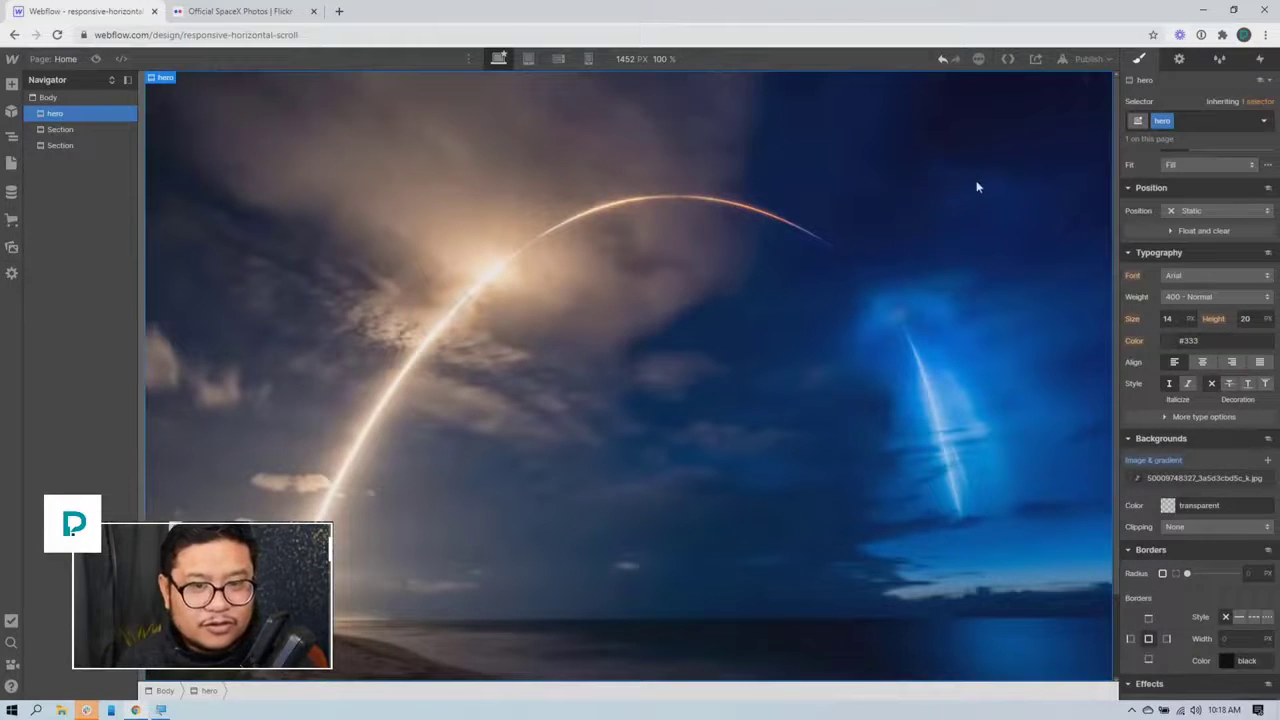
scroll(1108, 298, "down", 1)
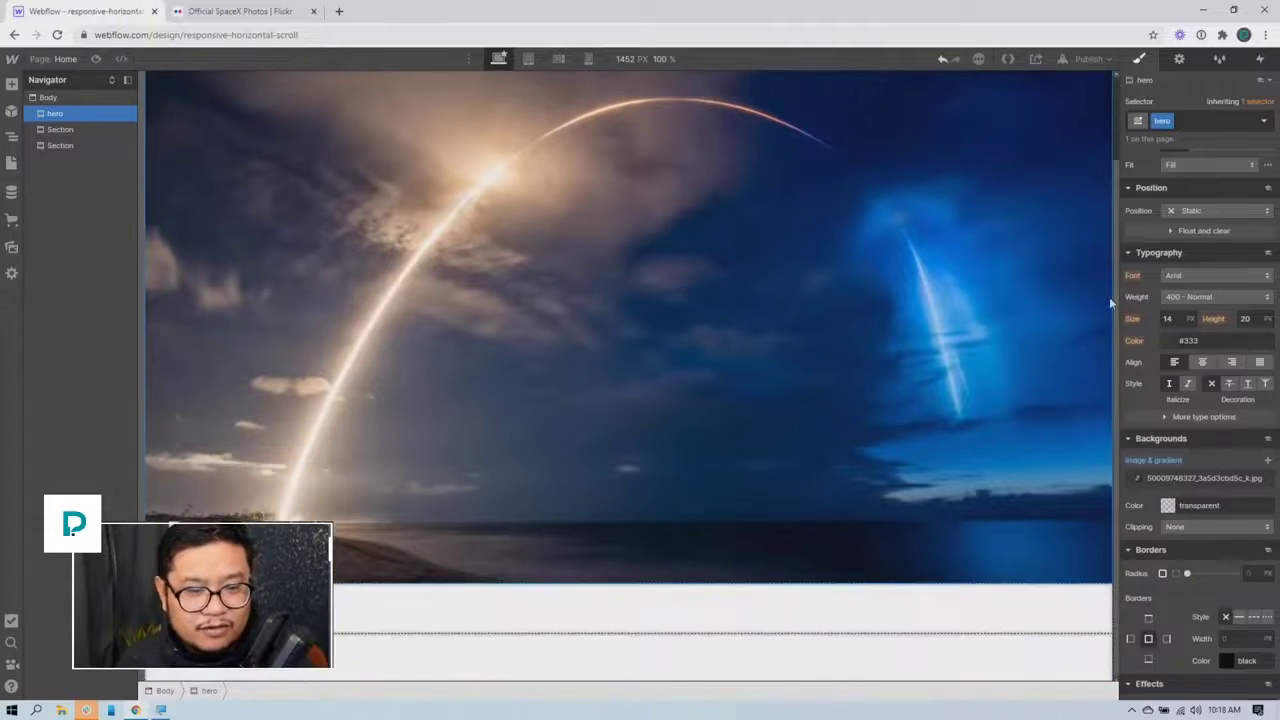
Give the bottom Section the class 'last section'
left_click(655, 660)
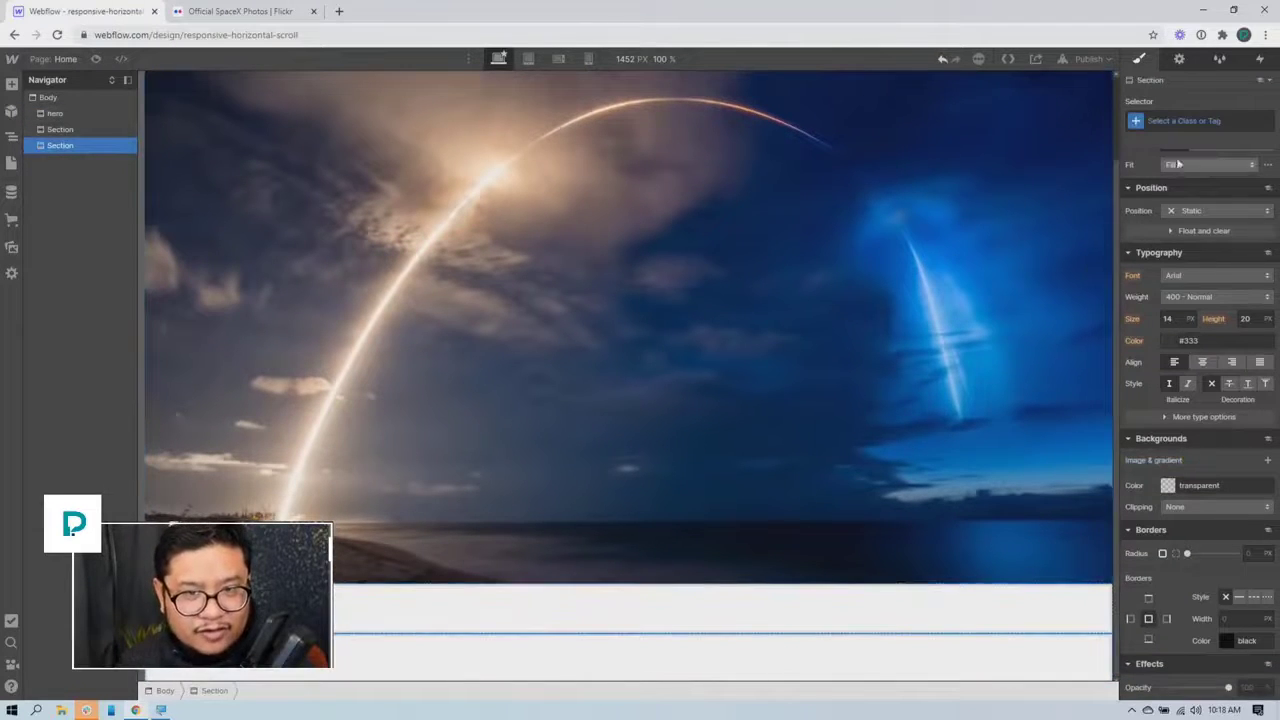
left_click(1195, 121)
type("item ss")
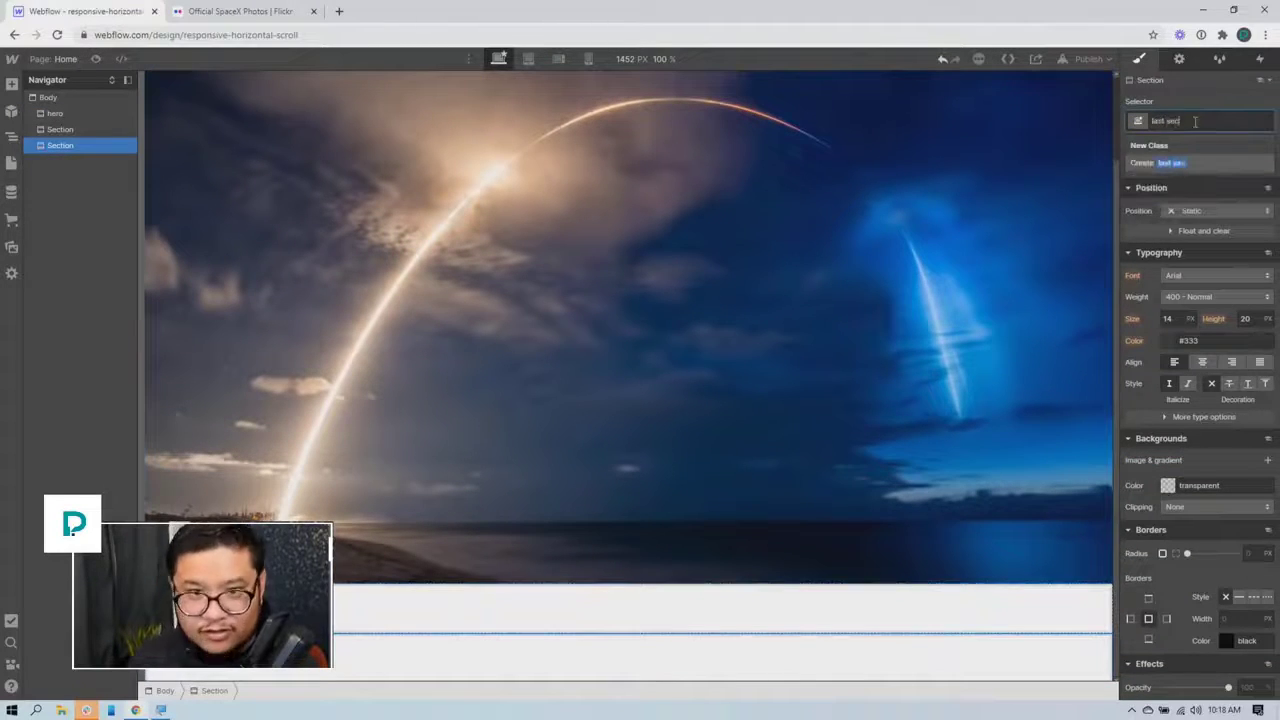
type("on")
key("Return")
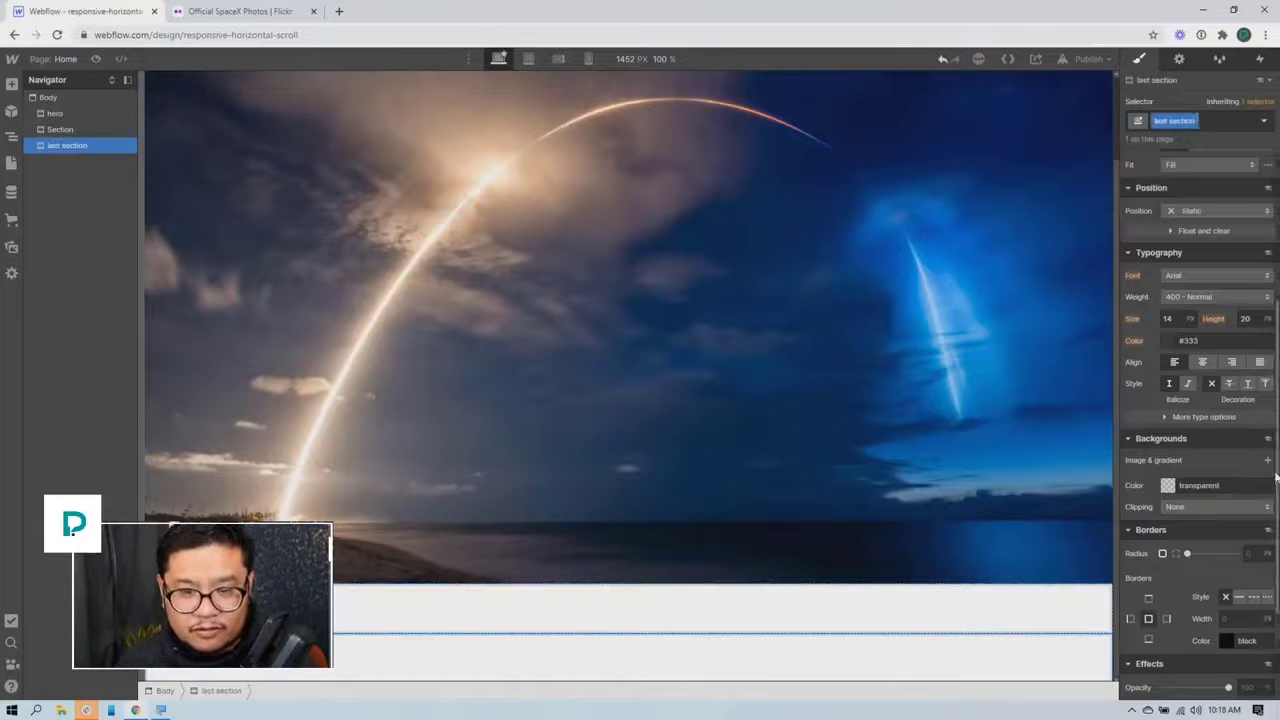
scroll(1231, 318, "up", 3)
left_click(1247, 337)
Set the launch-pad photo as the last section's Cover background and review the page layout
scroll(1225, 522, "down", 5)
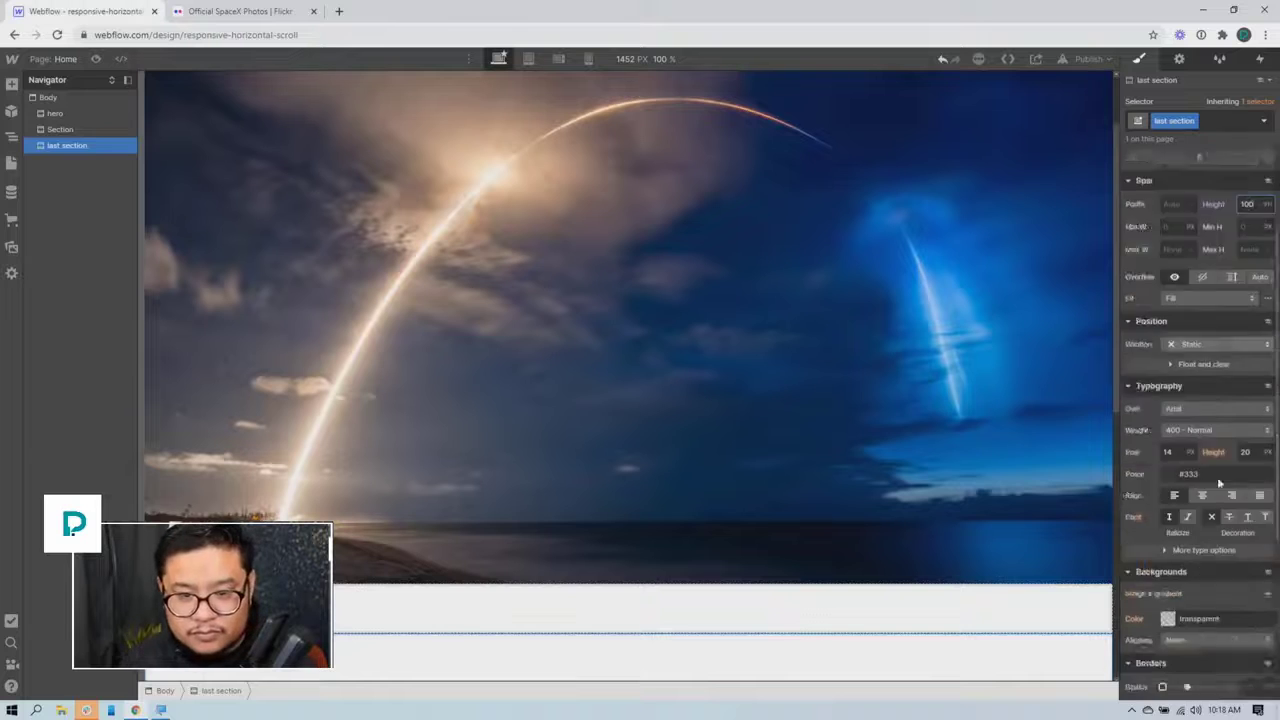
left_click(1266, 395)
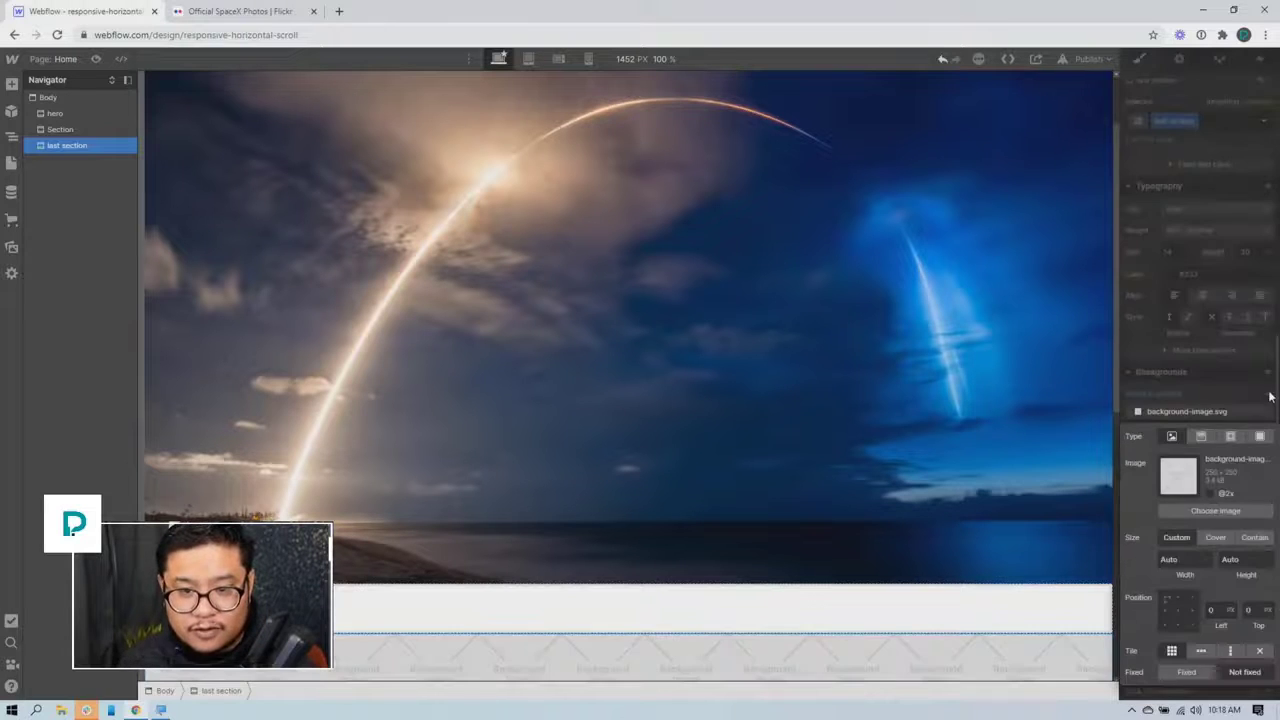
left_click(1214, 510)
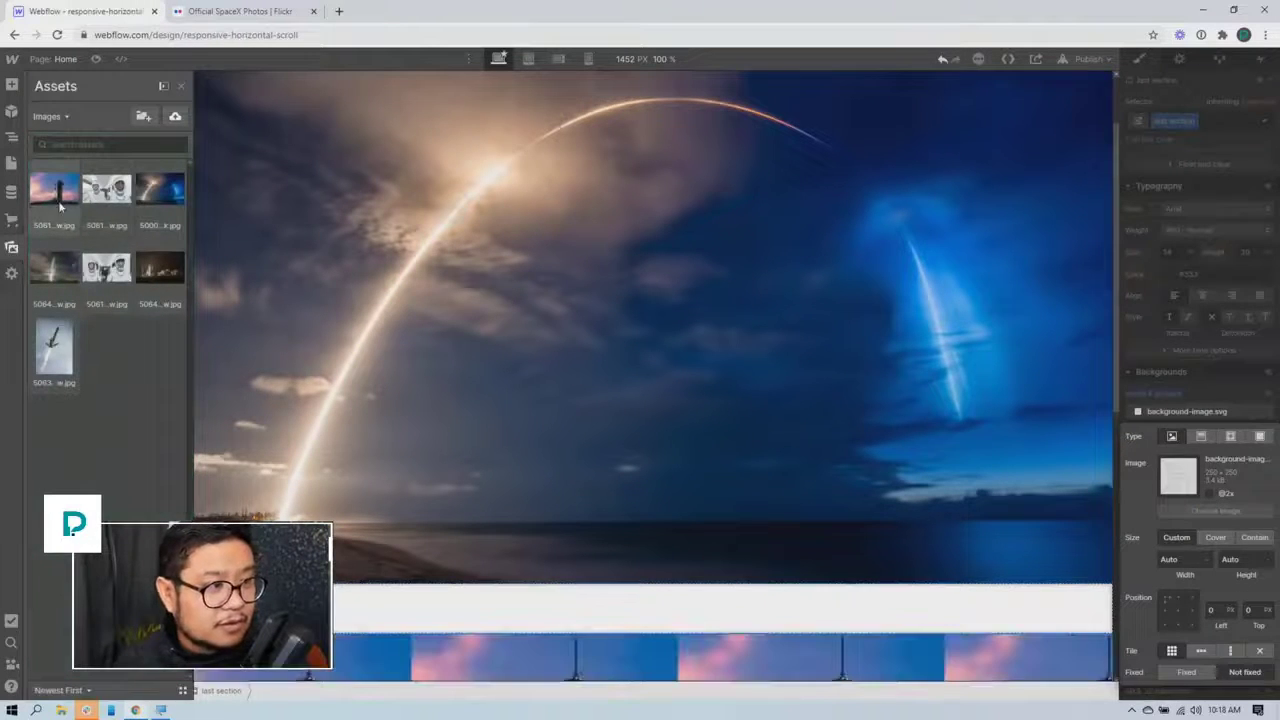
left_click(59, 205)
left_click(1215, 537)
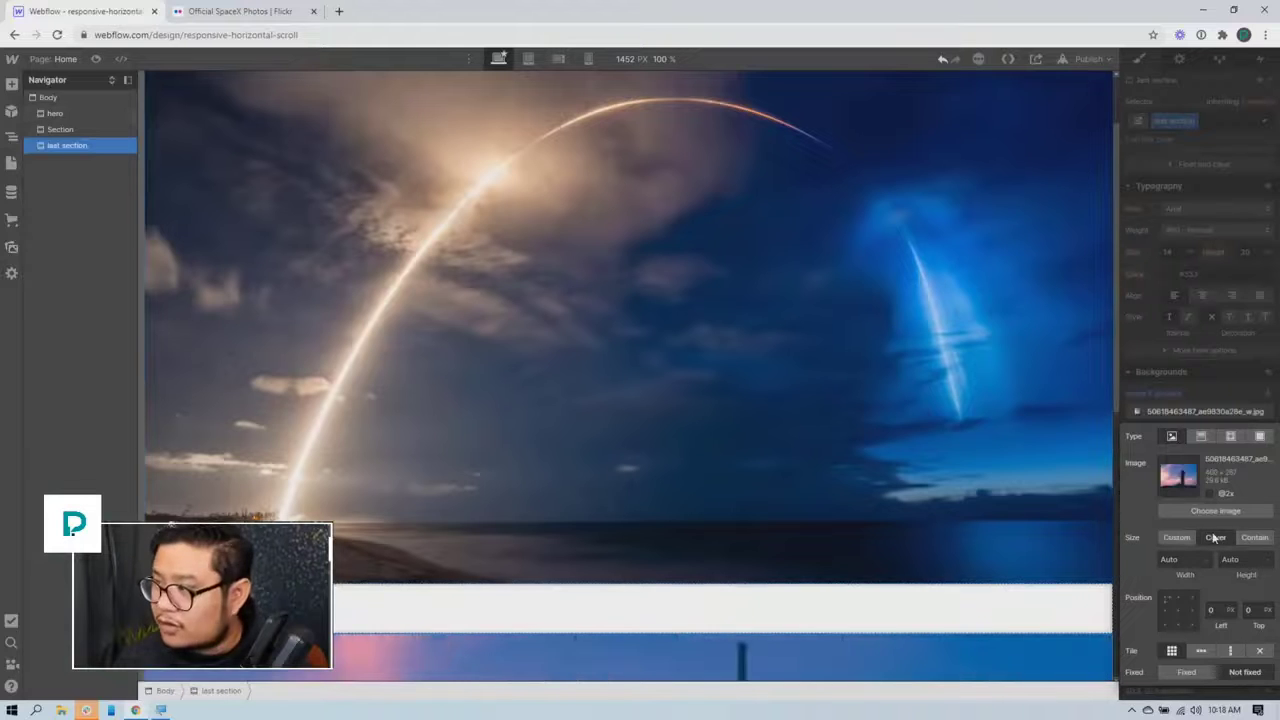
scroll(891, 508, "down", 5)
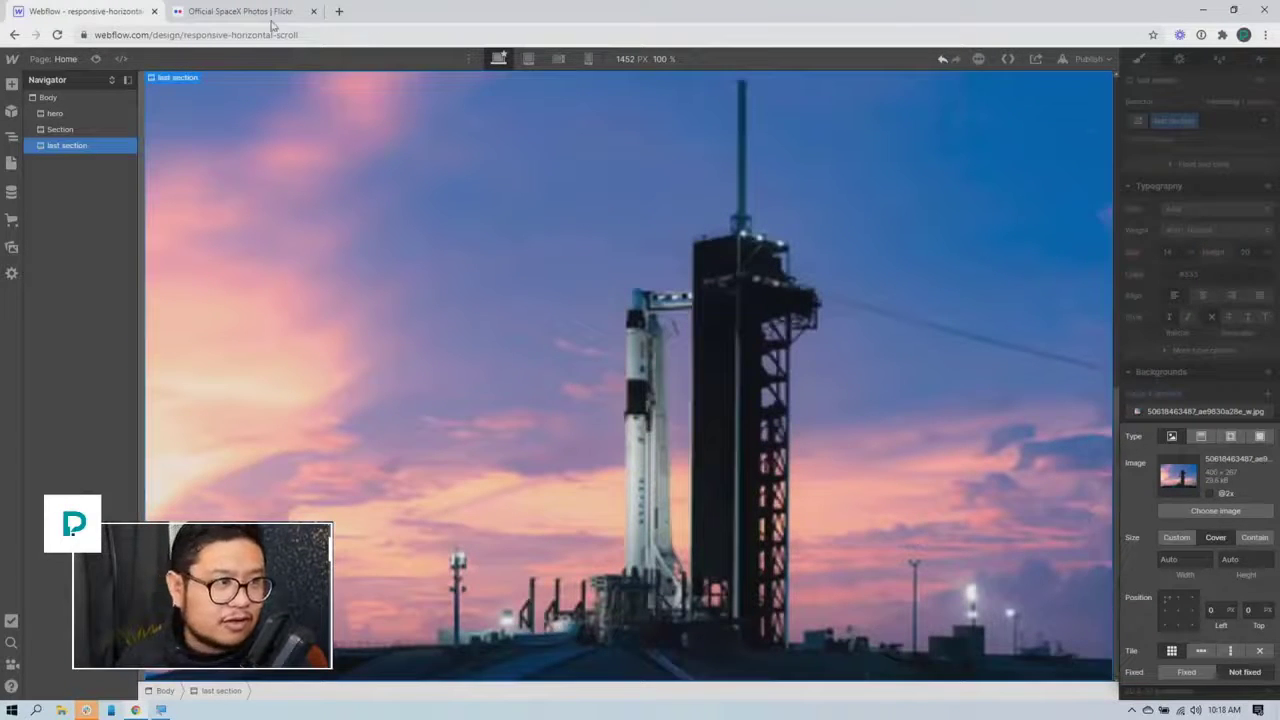
scroll(937, 419, "up", 5)
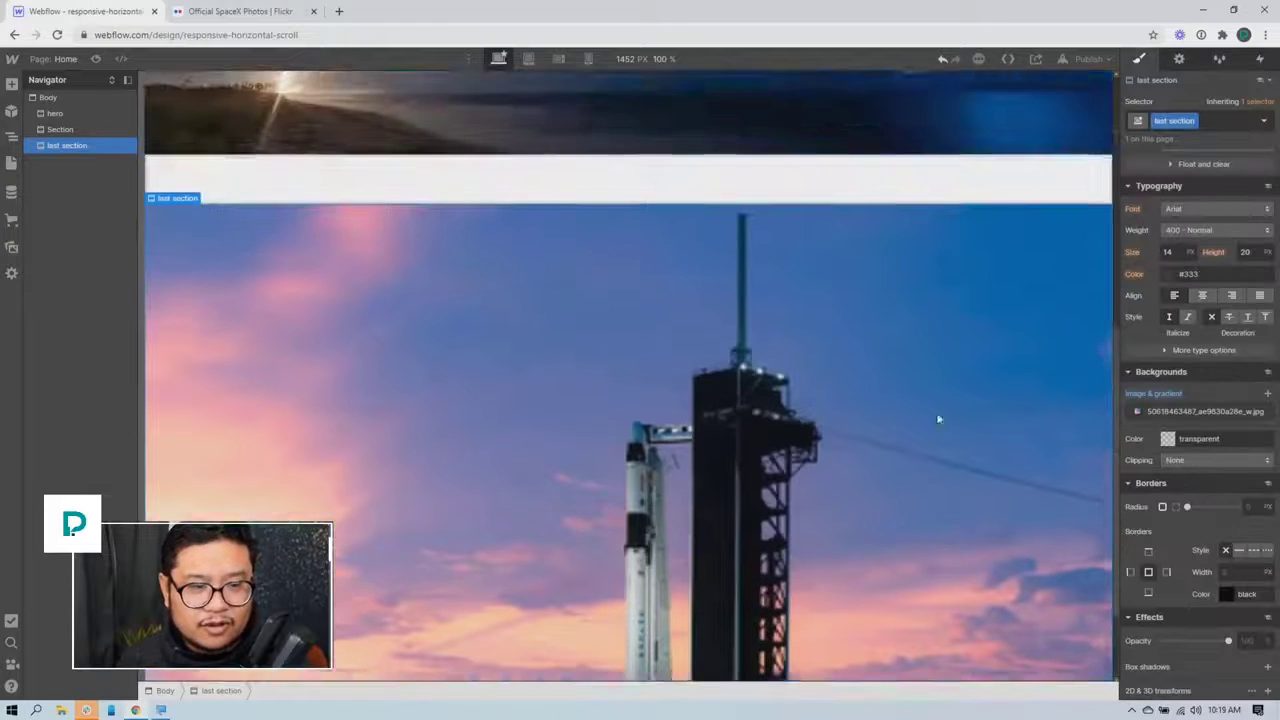
scroll(937, 419, "down", 5)
scroll(937, 419, "up", 6)
scroll(937, 419, "down", 5)
scroll(937, 419, "up", 5)
scroll(937, 419, "down", 5)
scroll(937, 419, "up", 3)
scroll(937, 419, "up", 4)
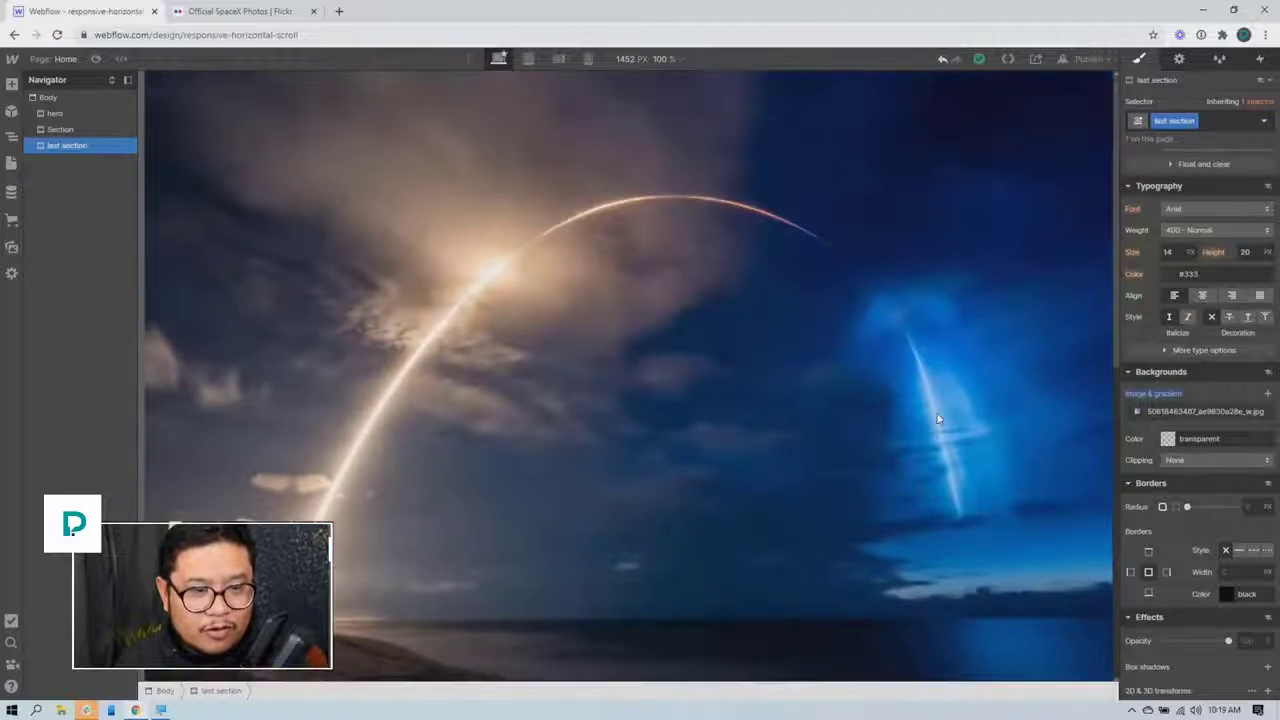
scroll(937, 419, "down", 3)
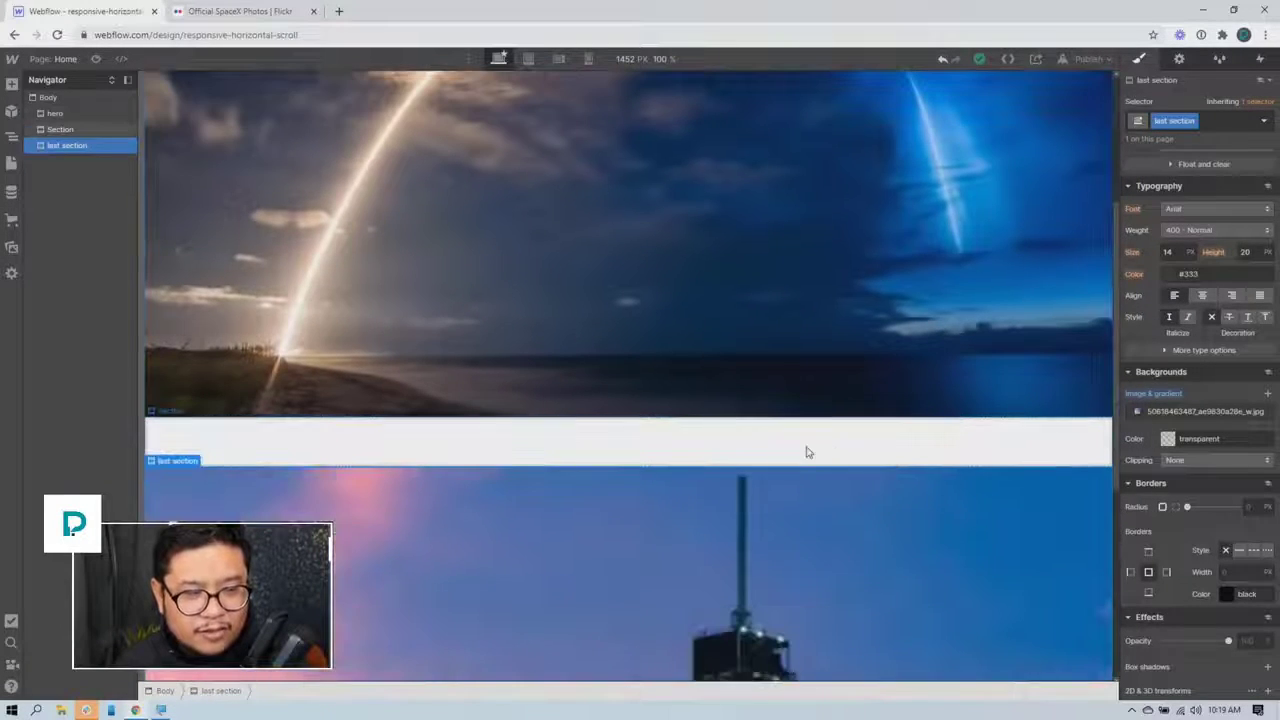
Give the middle Section 120 px of top and bottom padding
left_click(805, 452)
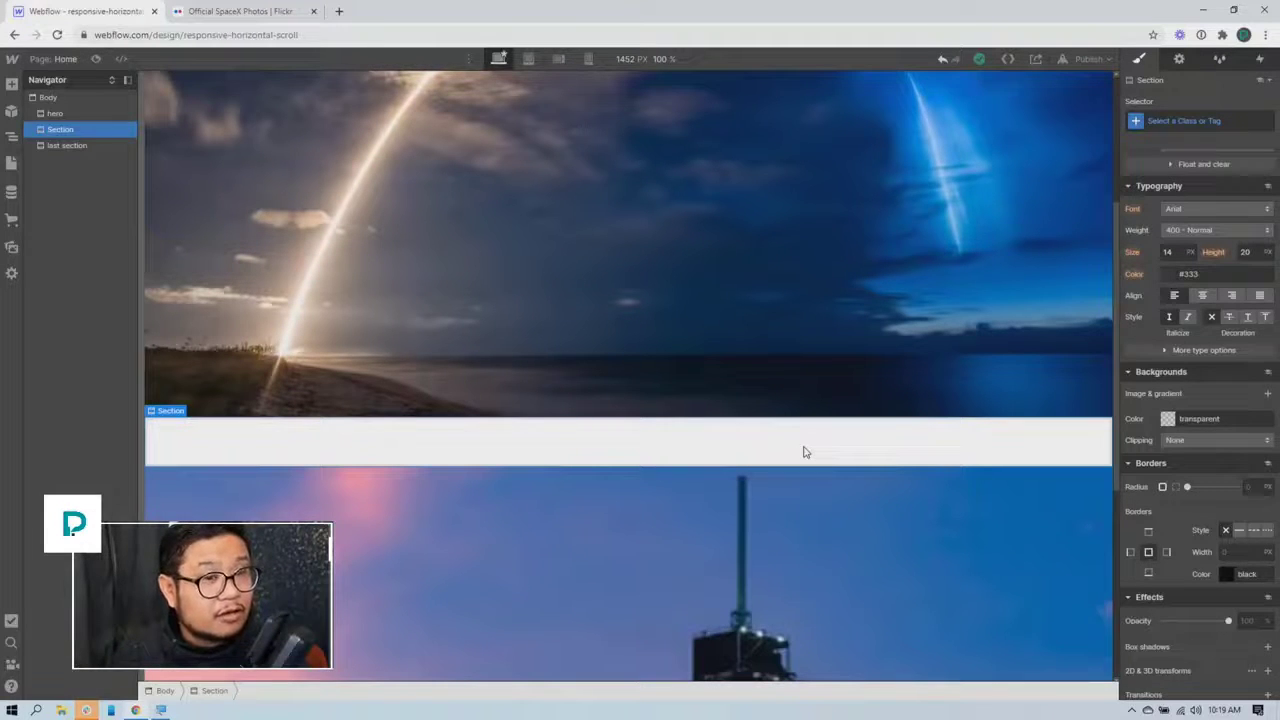
scroll(1211, 283, "up", 5)
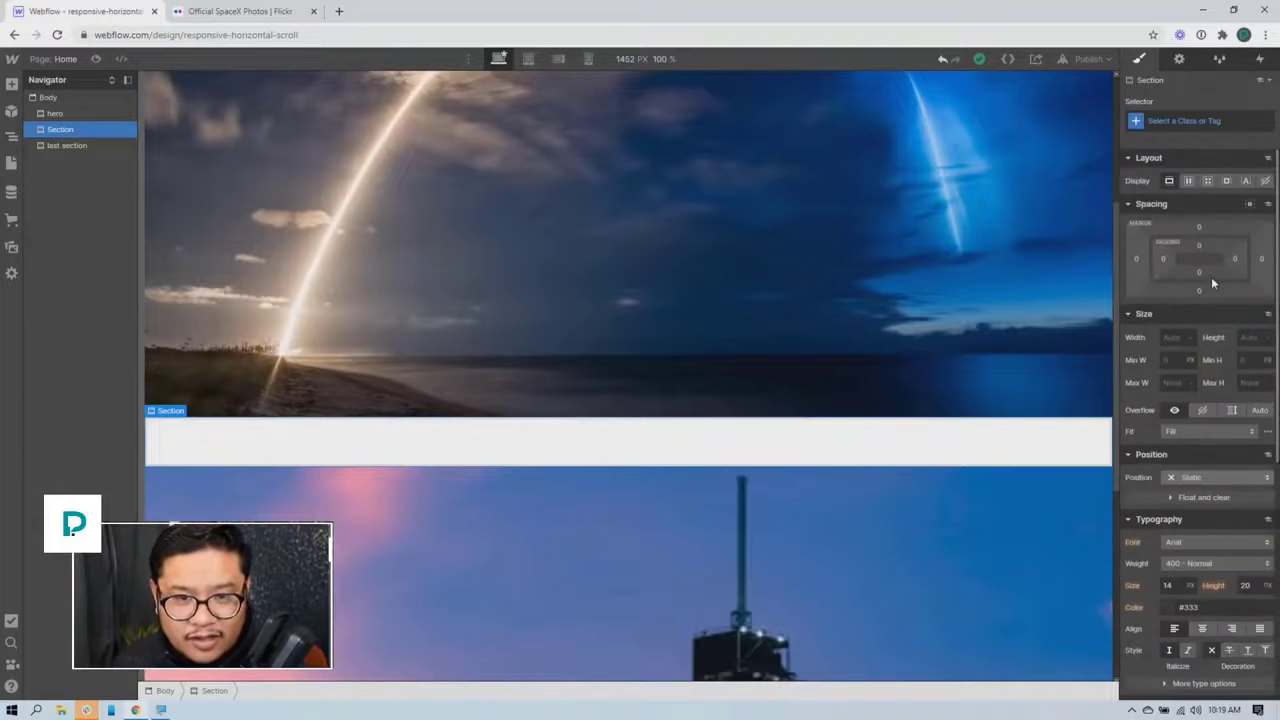
left_click_drag(1211, 276, 1191, 327)
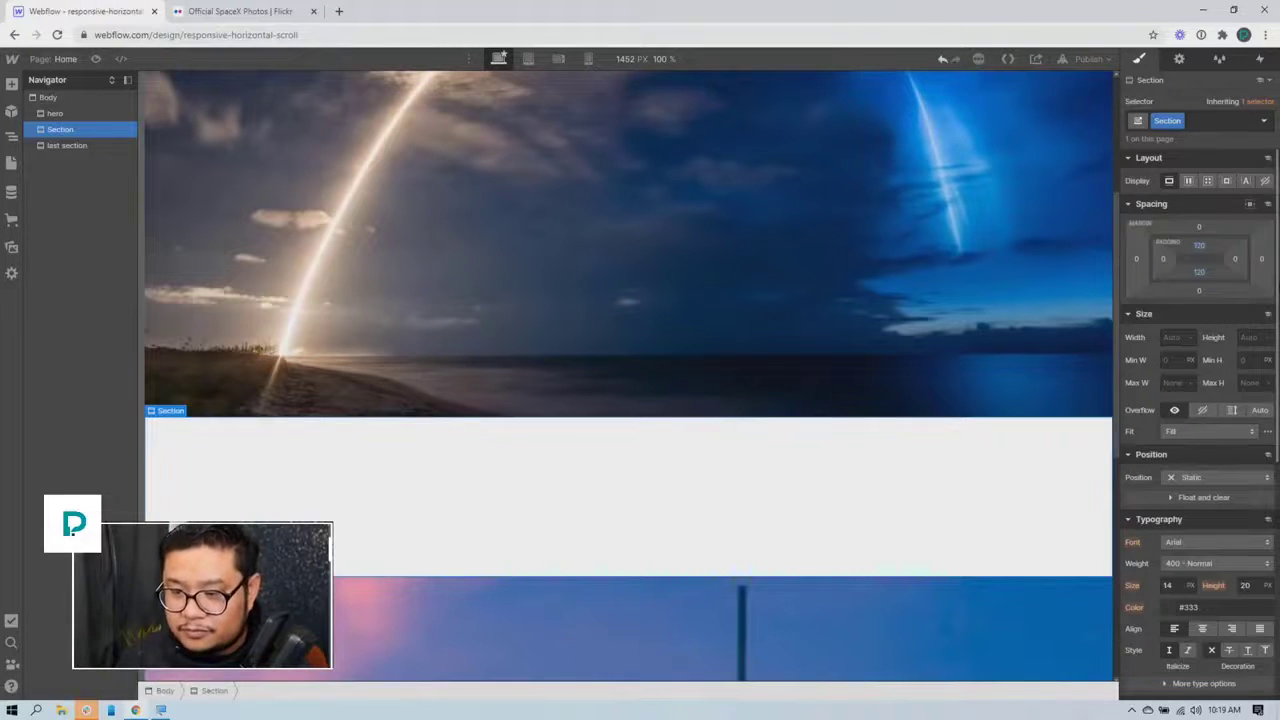
Insert a Div Block into the middle Section and give it the class 'scroll track'
left_click(757, 517)
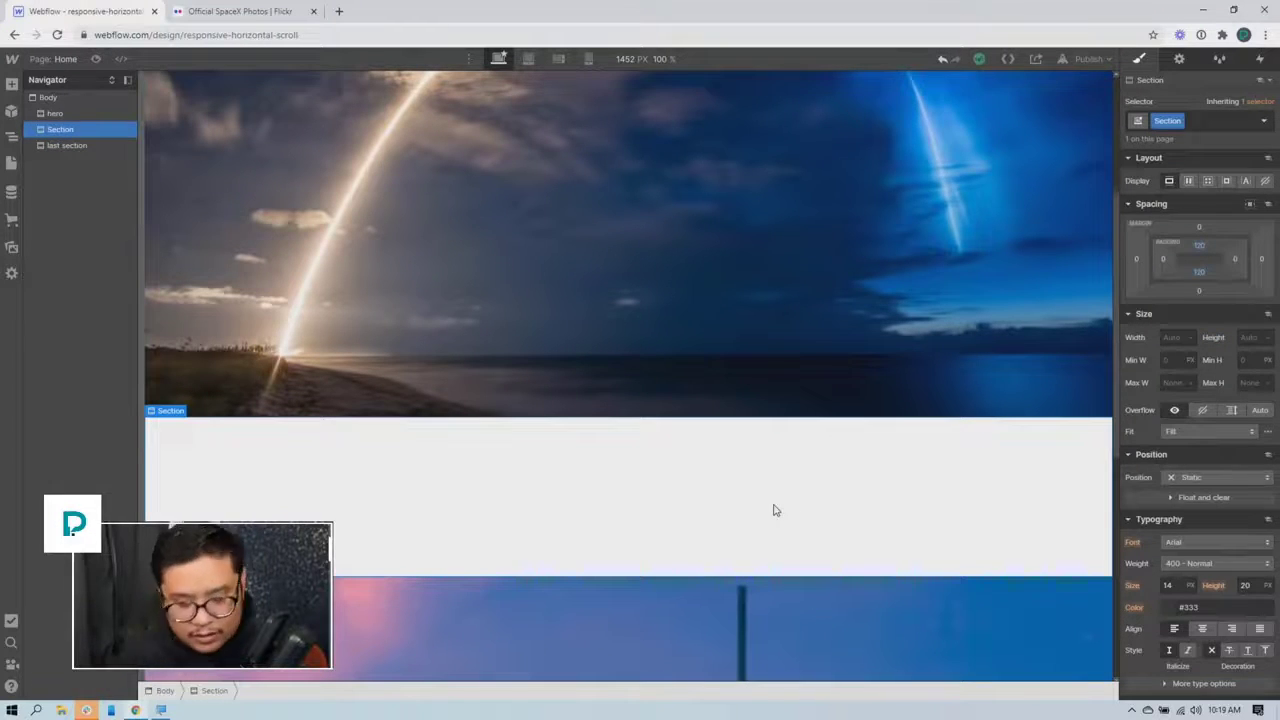
key("ctrl+e")
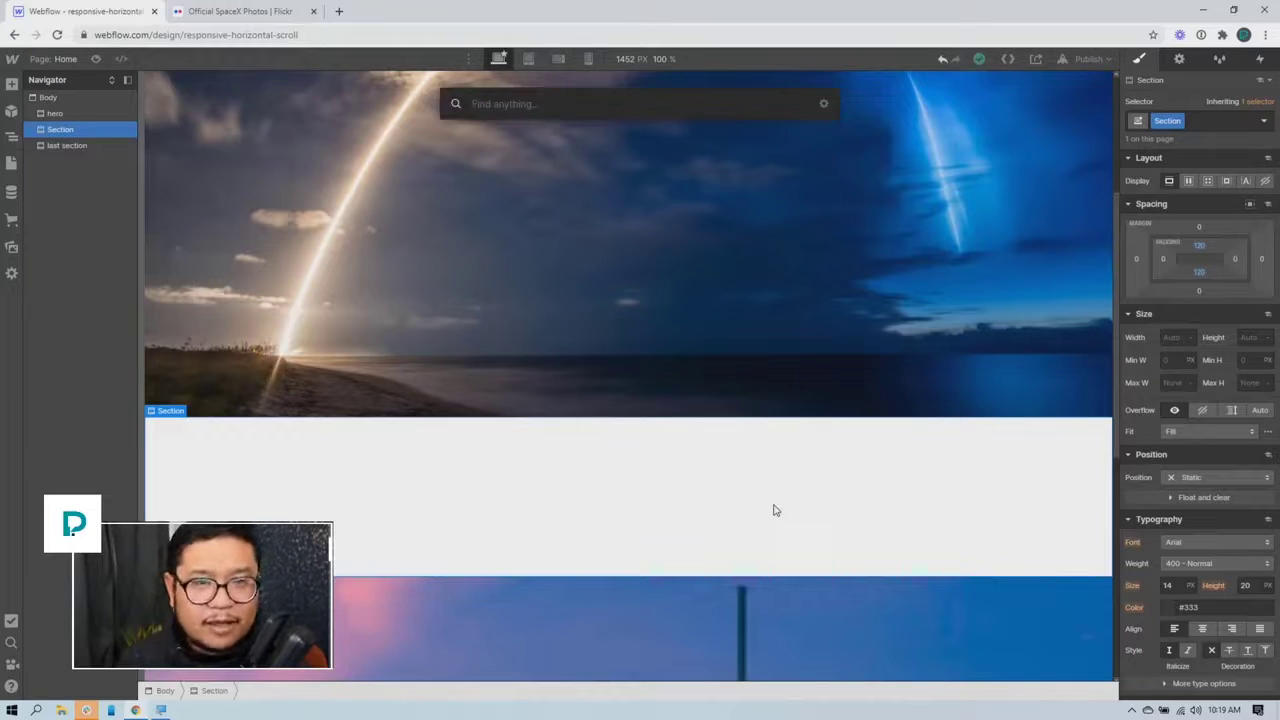
type("div")
key("Return")
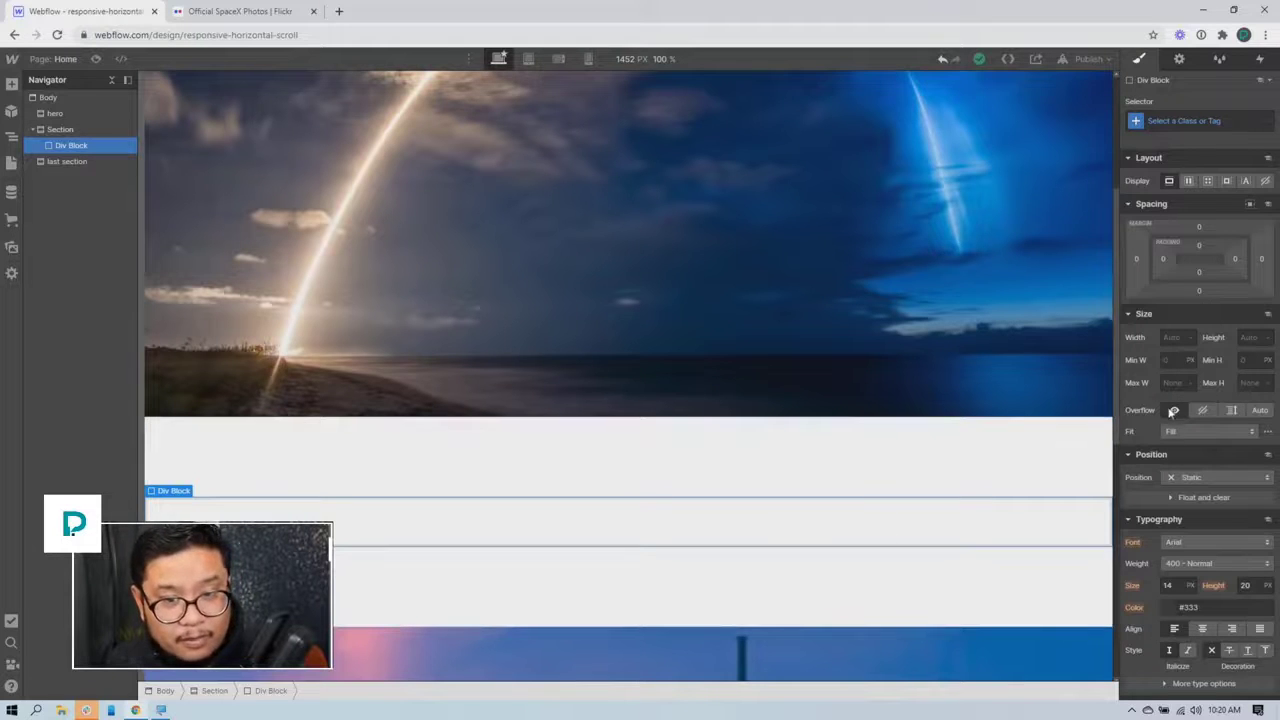
left_click(1190, 120)
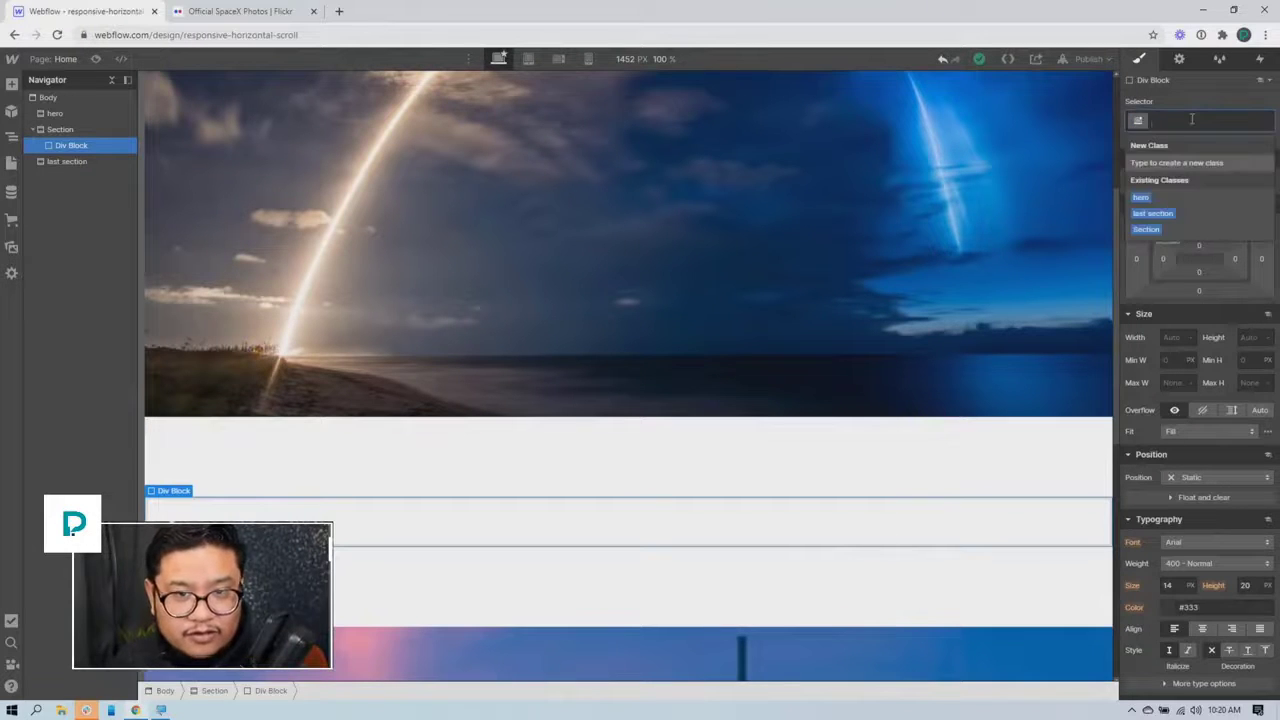
type("scroll track")
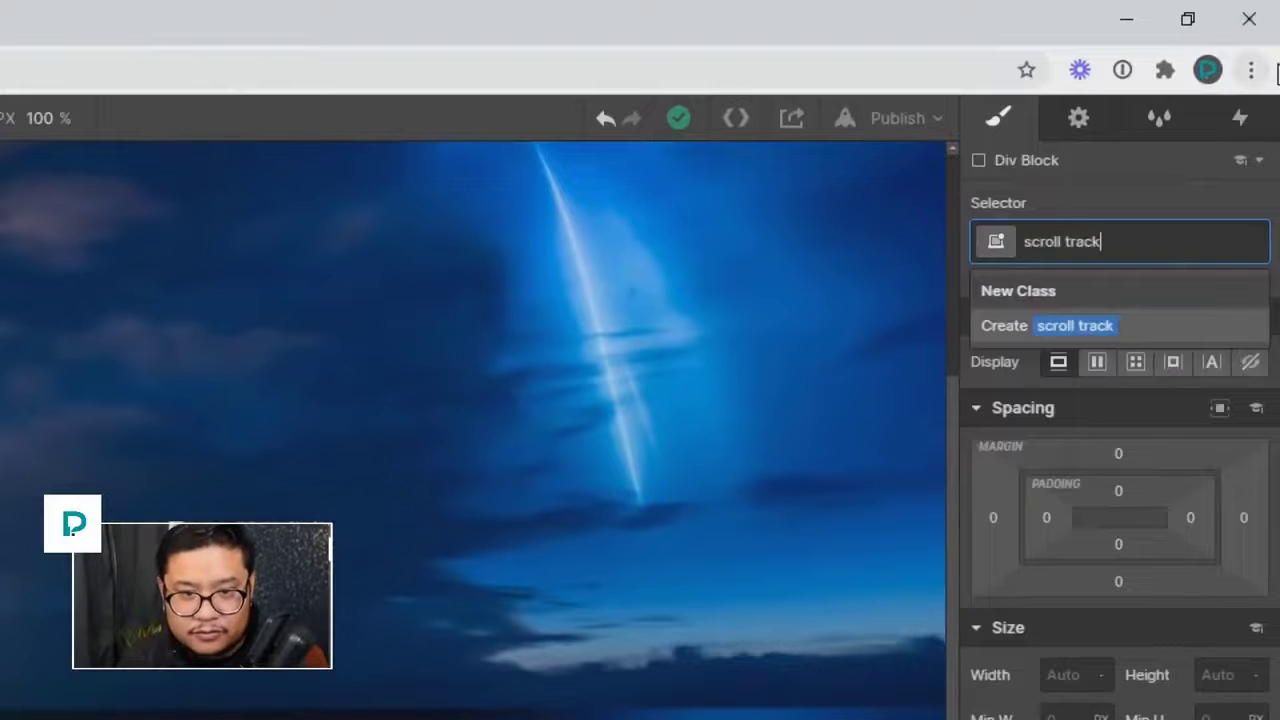
key("Return")
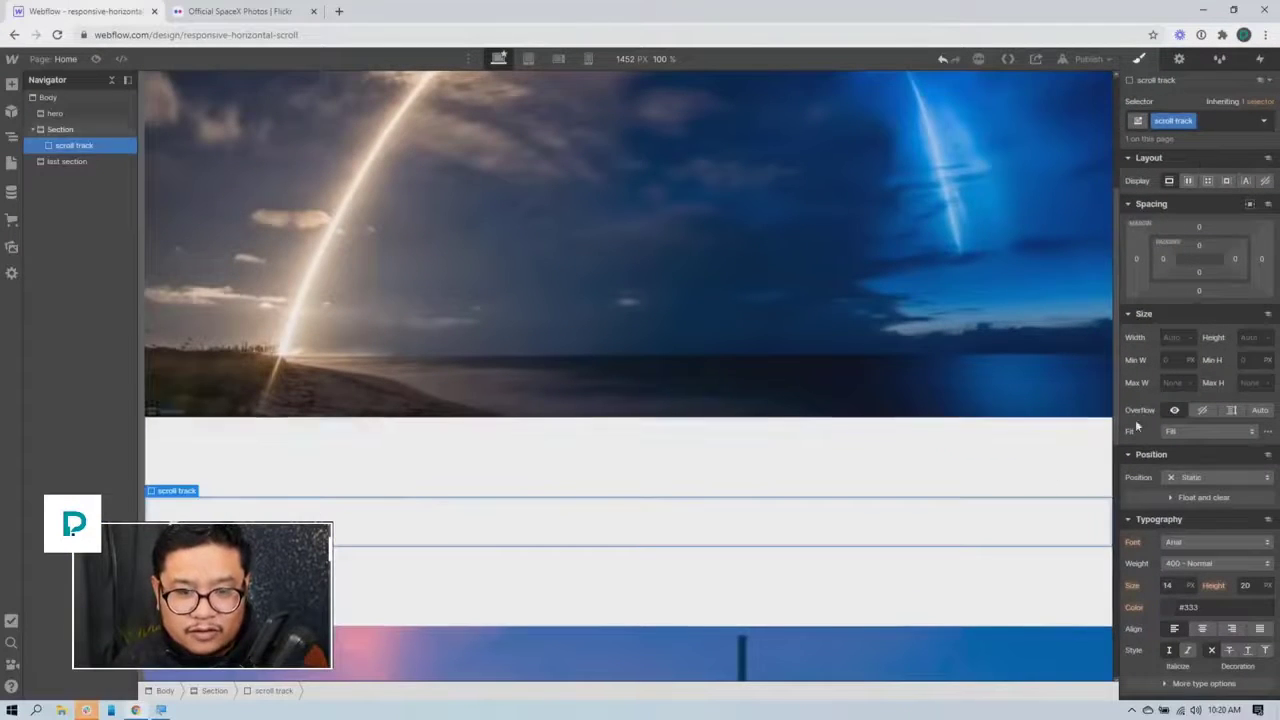
Set the scroll track's height to 500vh
left_click(1250, 337)
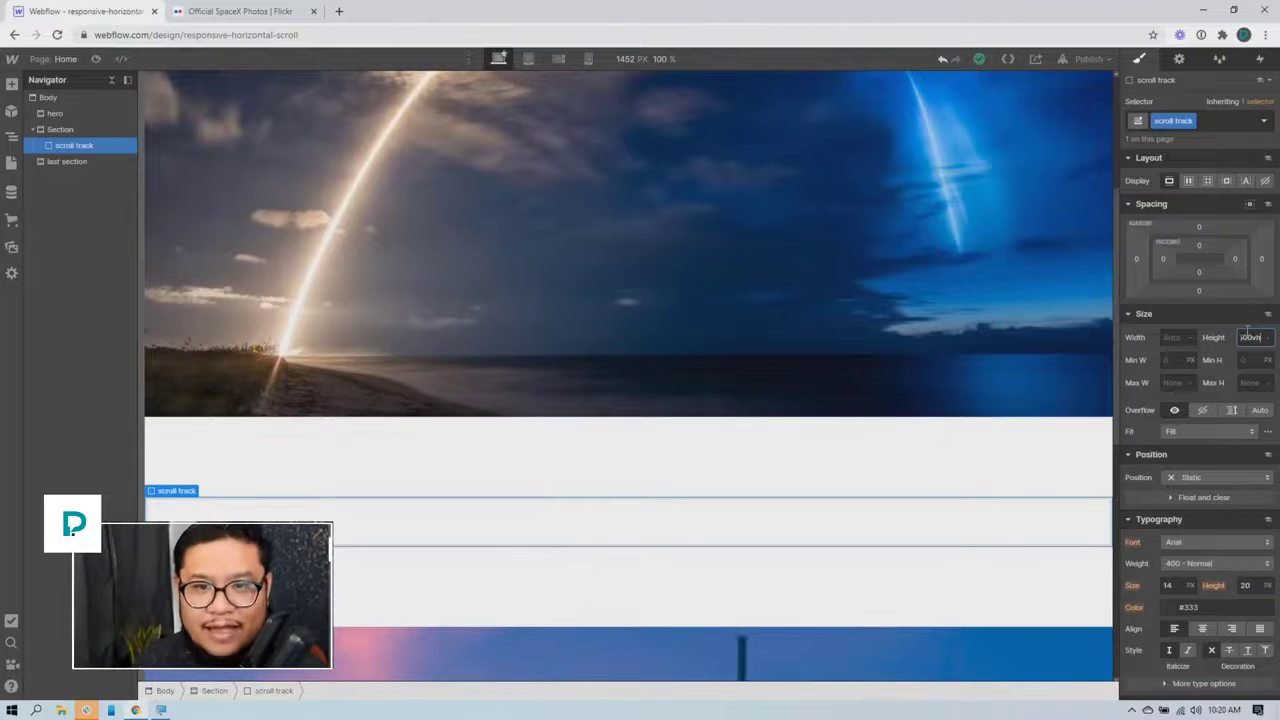
type("500vh")
key("Return")
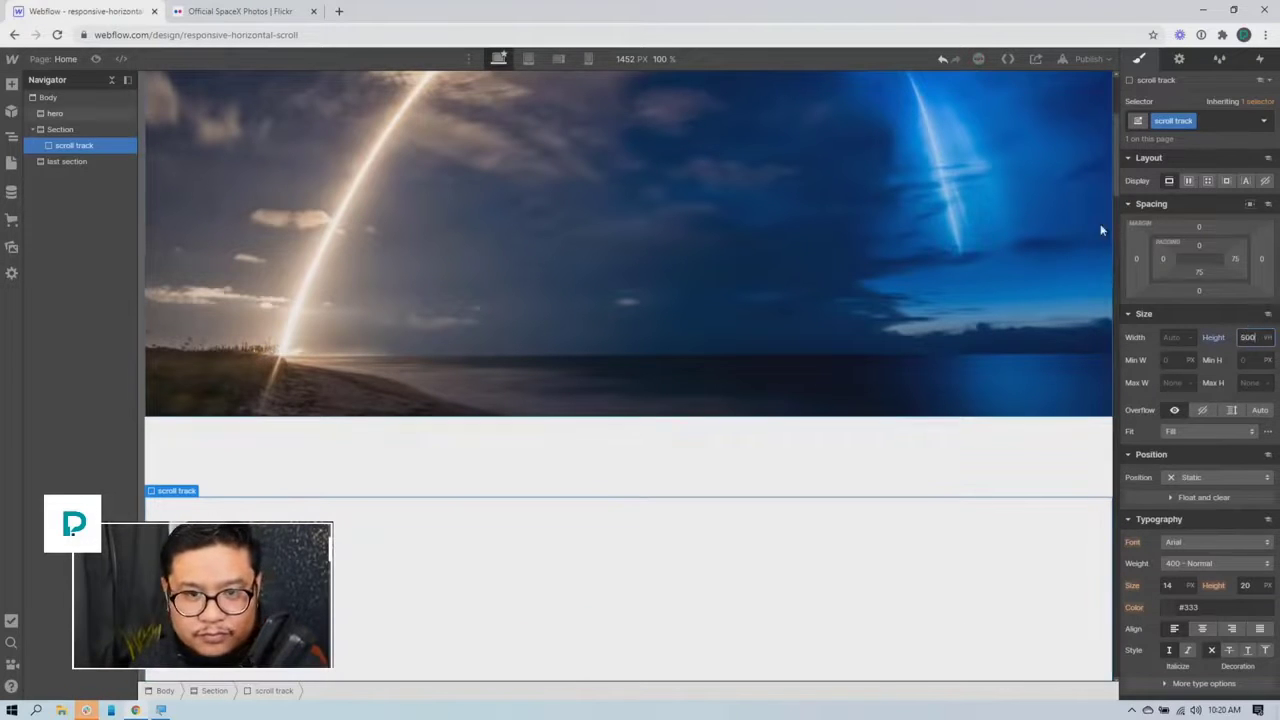
mouse_move(1116, 176)
left_mouse_down()
mouse_move(1116, 634)
mouse_move(1120, 120)
mouse_move(1117, 614)
mouse_move(1120, 120)
mouse_move(1110, 188)
left_mouse_up()
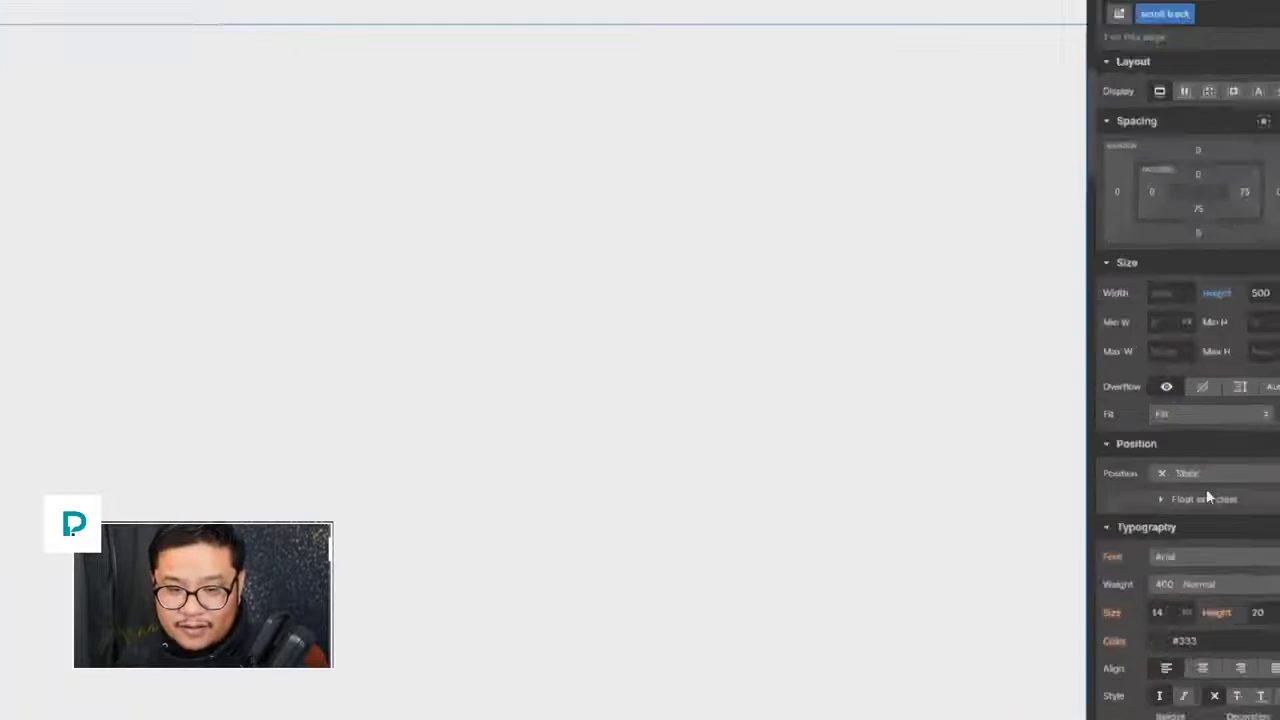
Set the scroll track's Position to Relative
left_click(1208, 475)
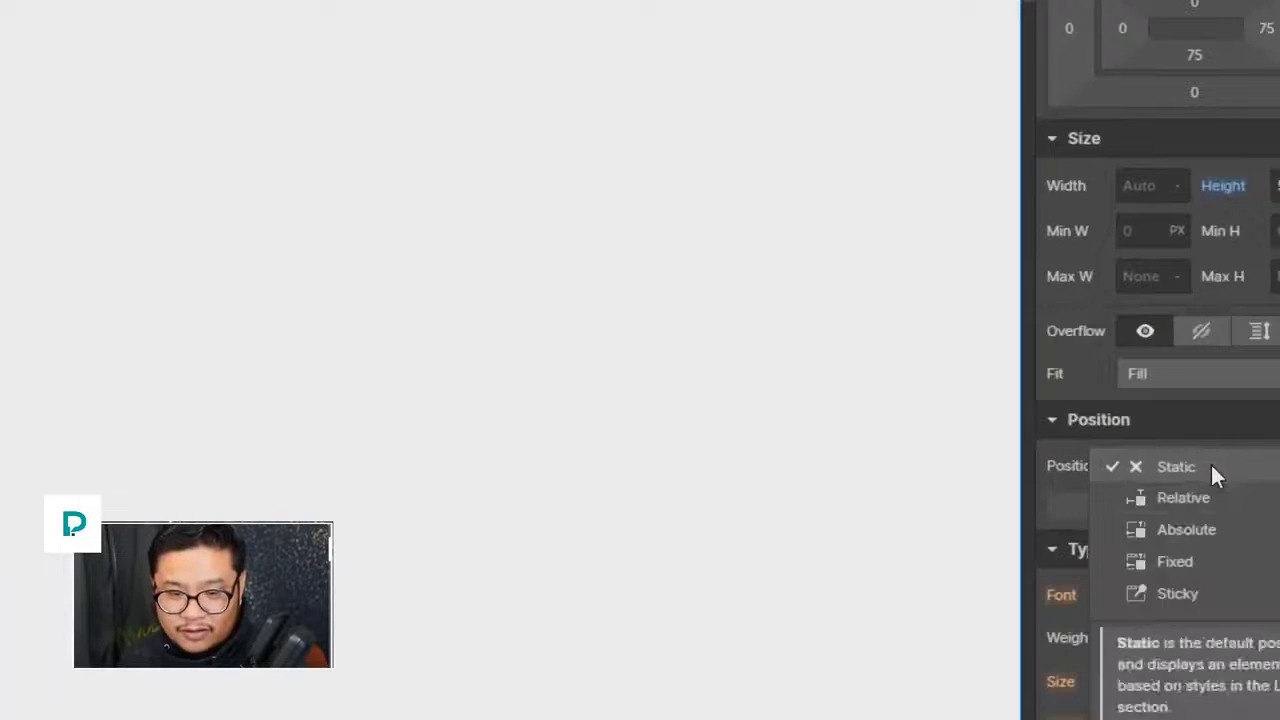
left_click(1188, 510)
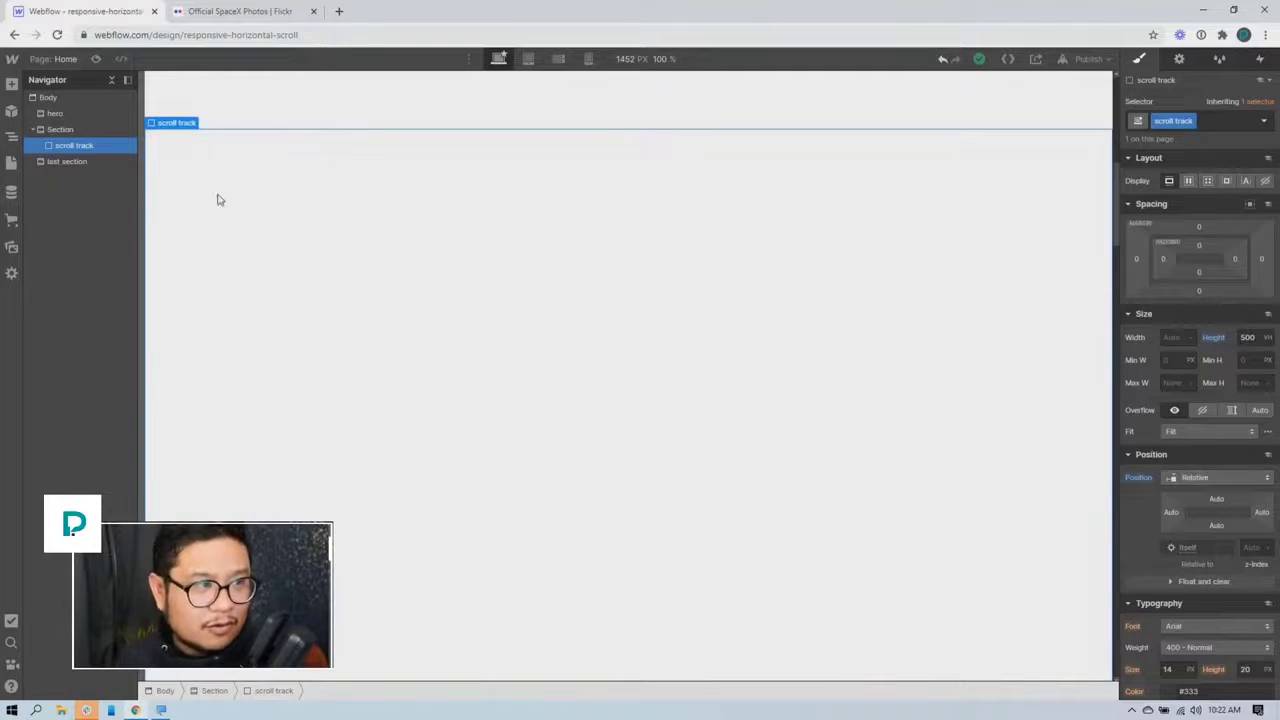
Insert a Div Block inside scroll track and give it the class 'sticky'
key("ctrl+e")
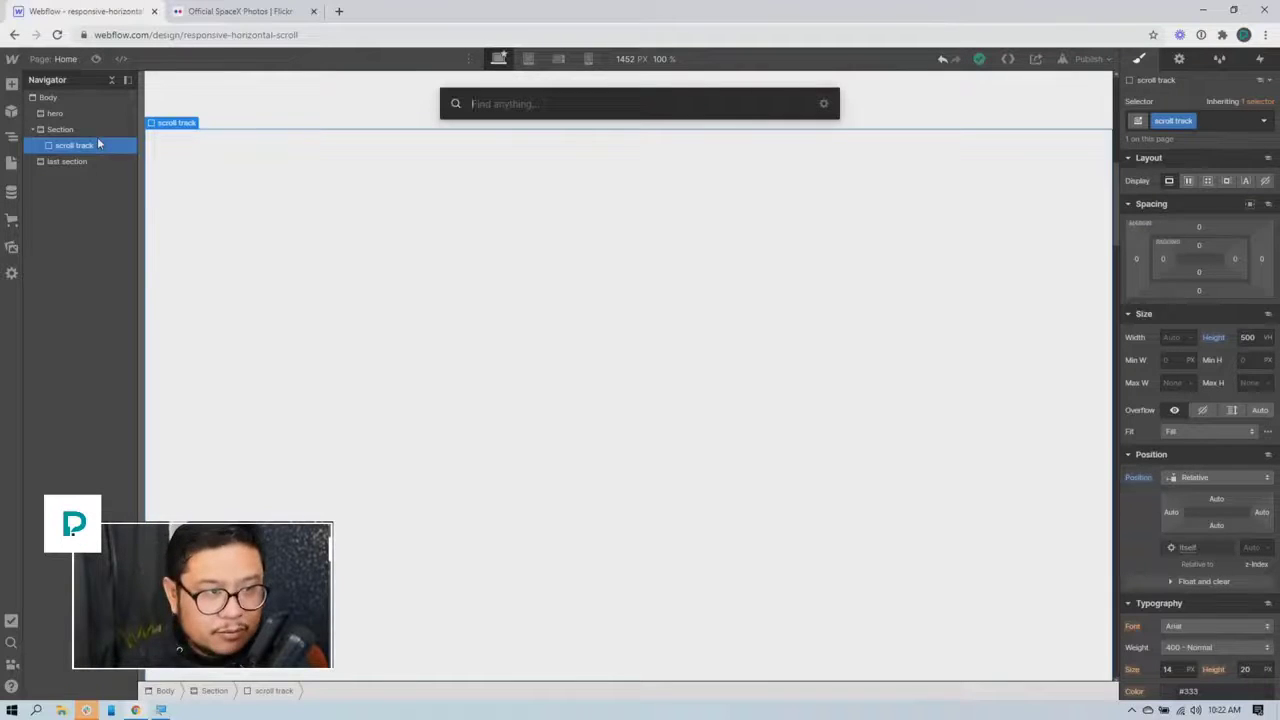
type("div")
key("Return")
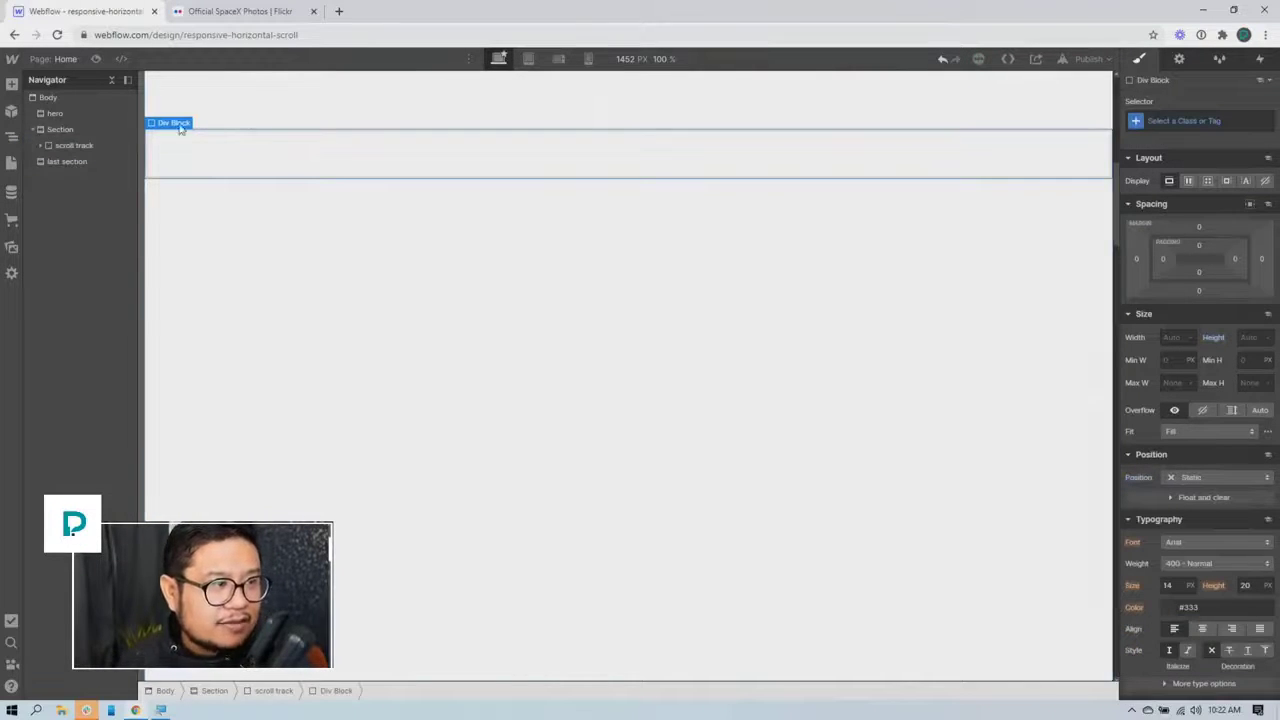
left_click(39, 145)
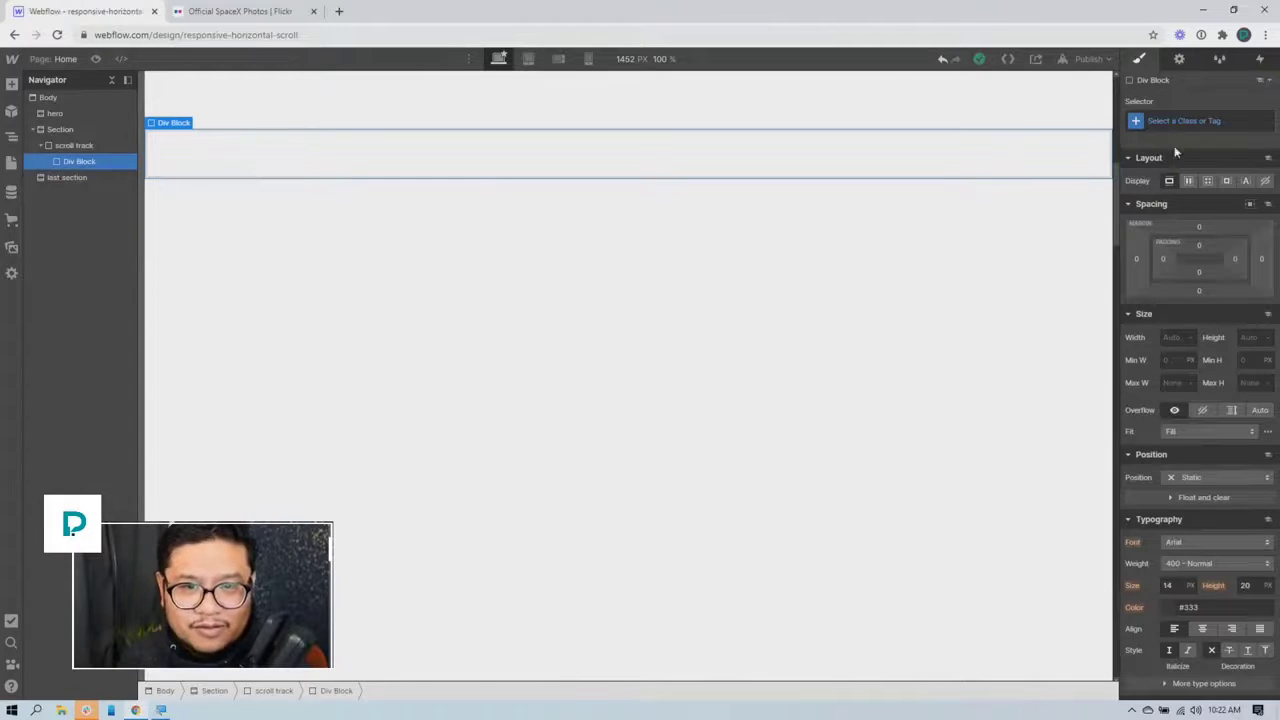
left_click(1194, 121)
type("sticky")
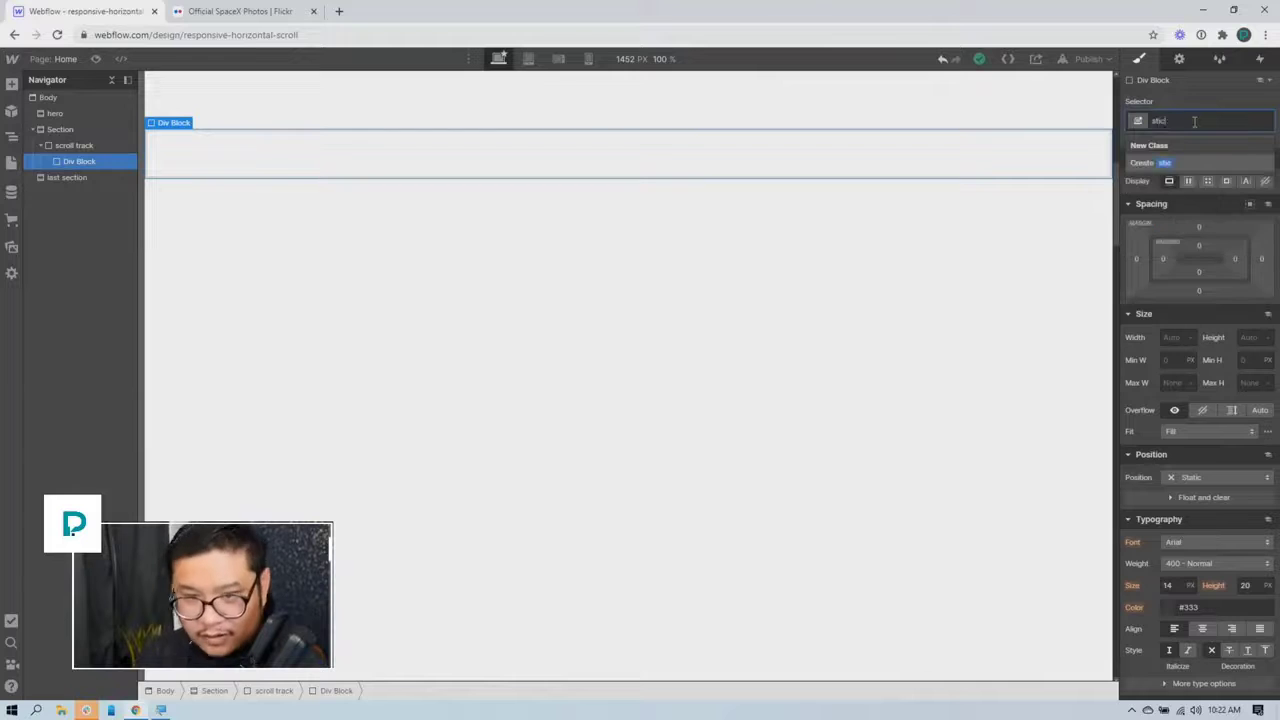
key("Return")
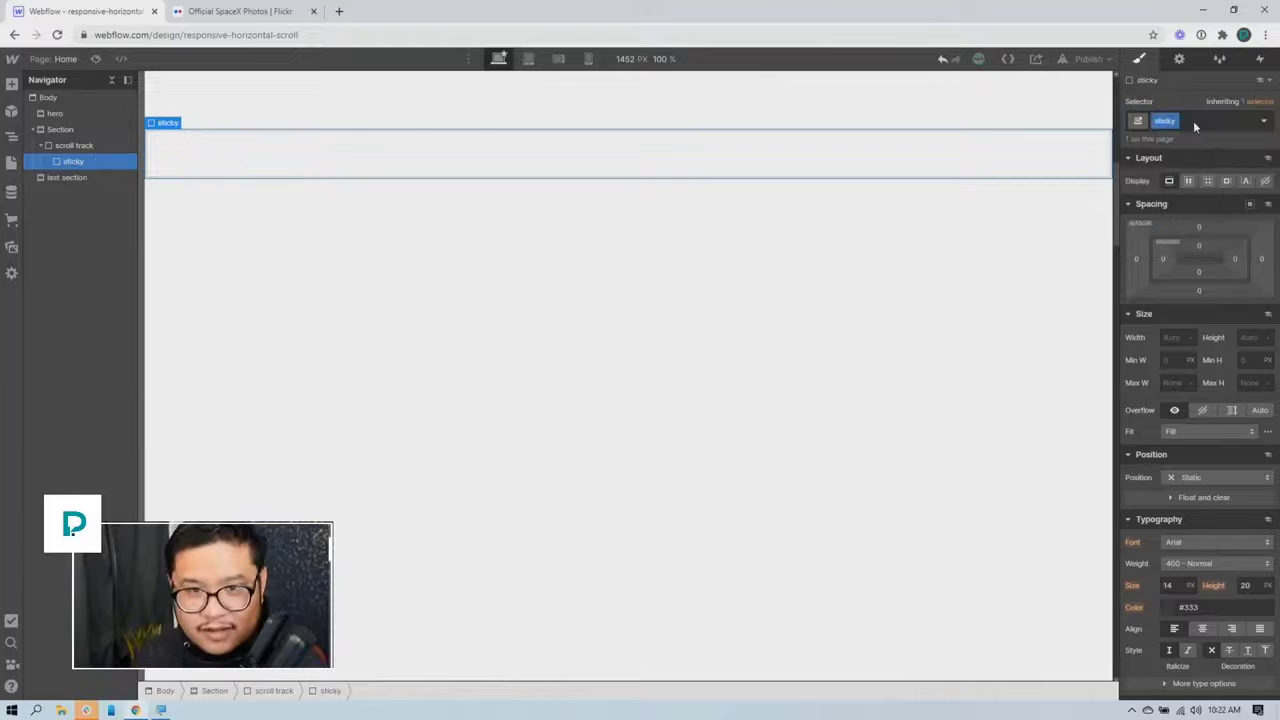
Set the sticky block's Position to Sticky with a top offset of 0
left_click(1175, 477)
left_click(1190, 541)
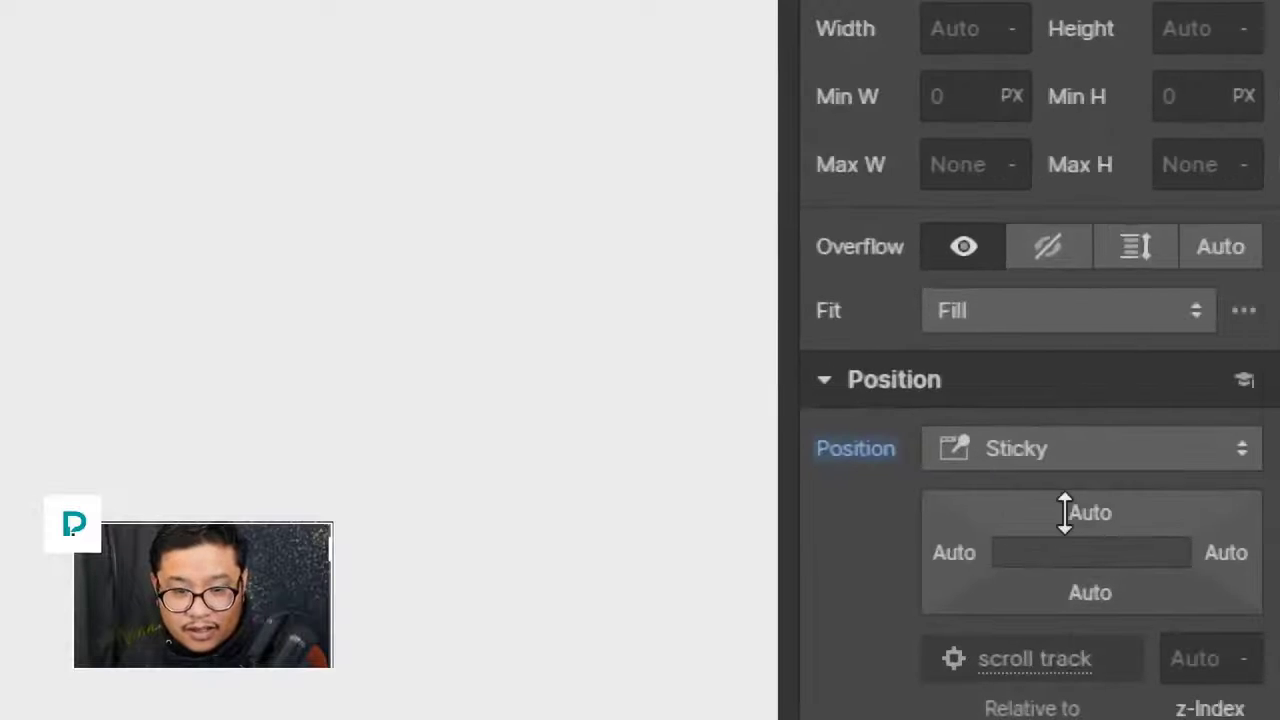
left_click(1087, 514)
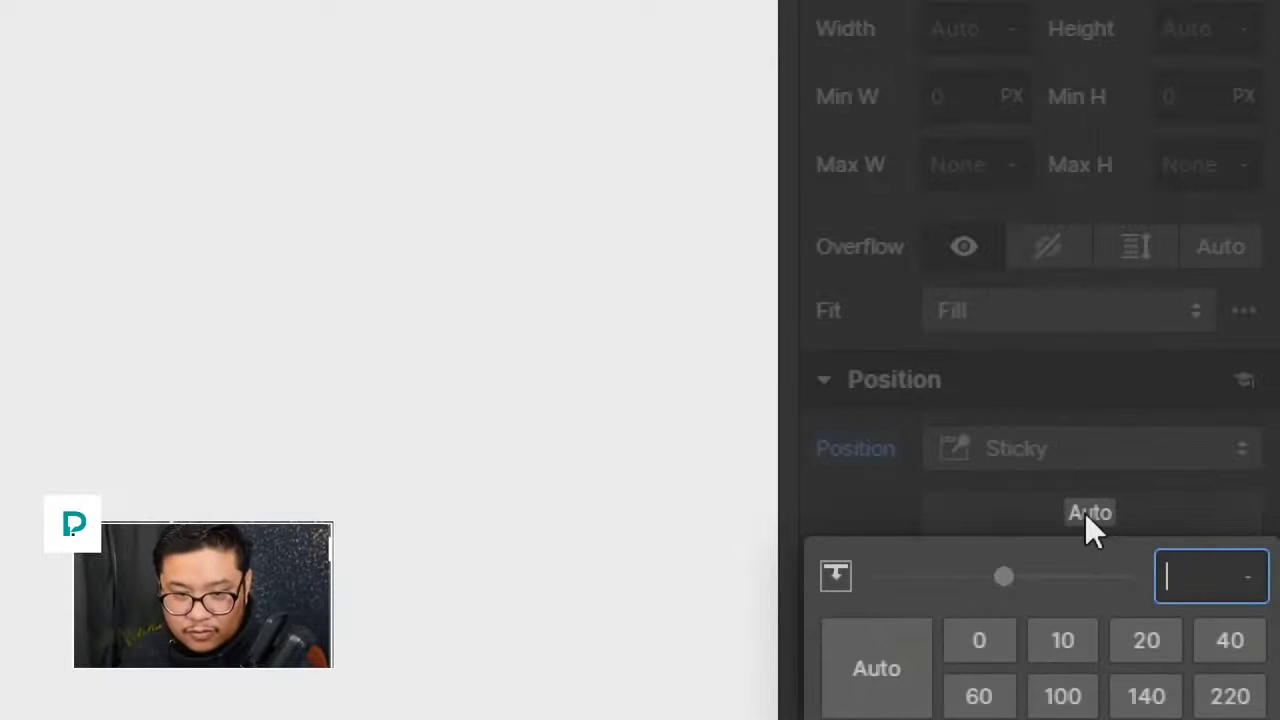
left_click(1085, 513)
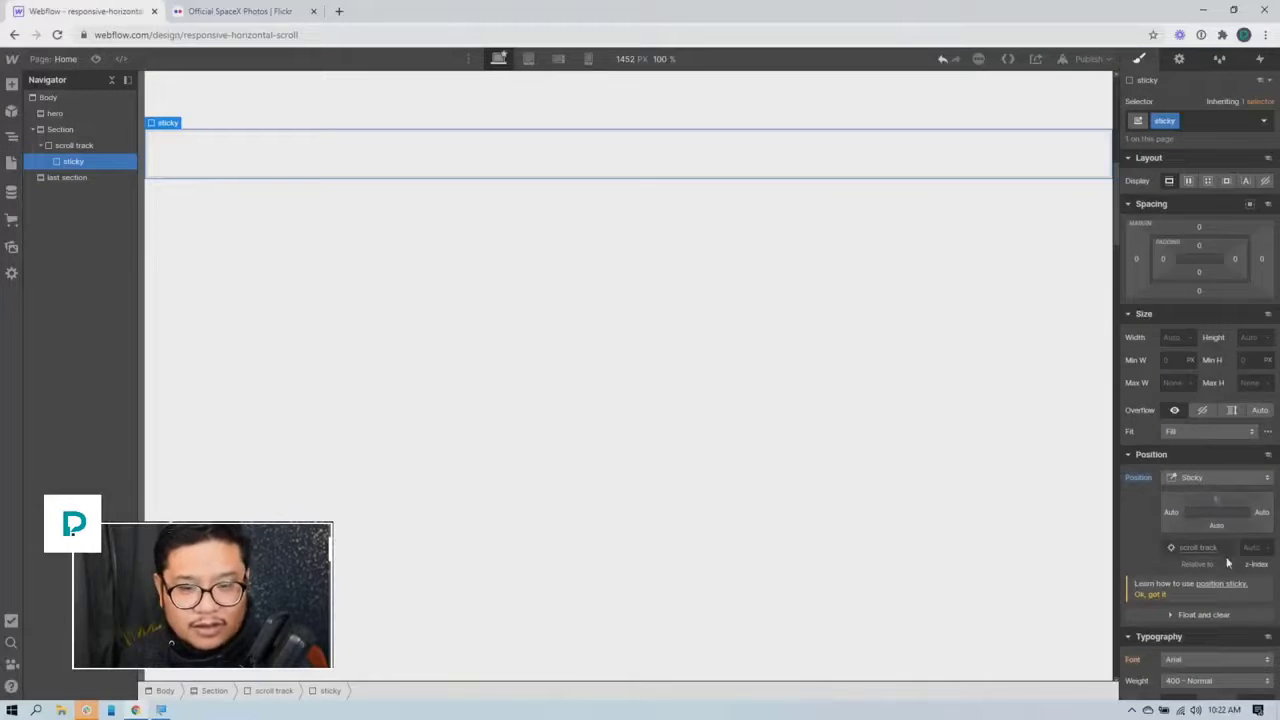
Fill the sticky block with a fully opaque blue background, #5874e4
scroll(1226, 555, "down", 3)
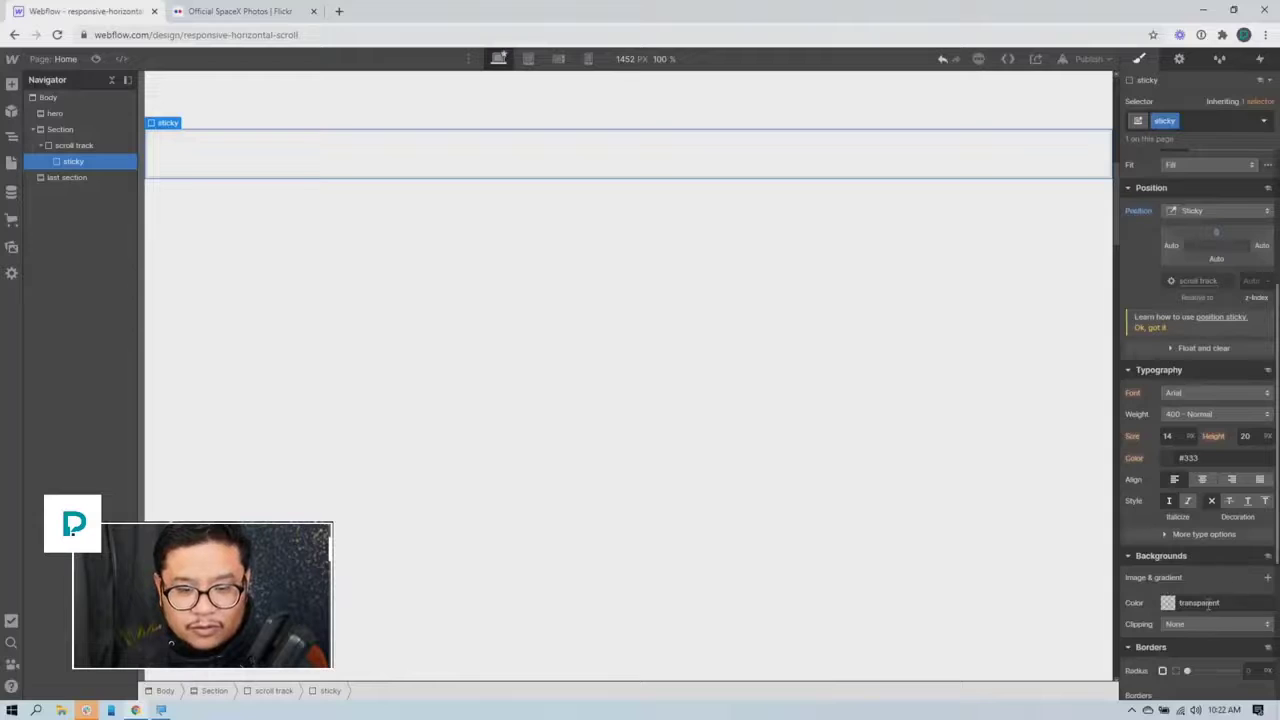
left_click(1167, 603)
left_click(1233, 496)
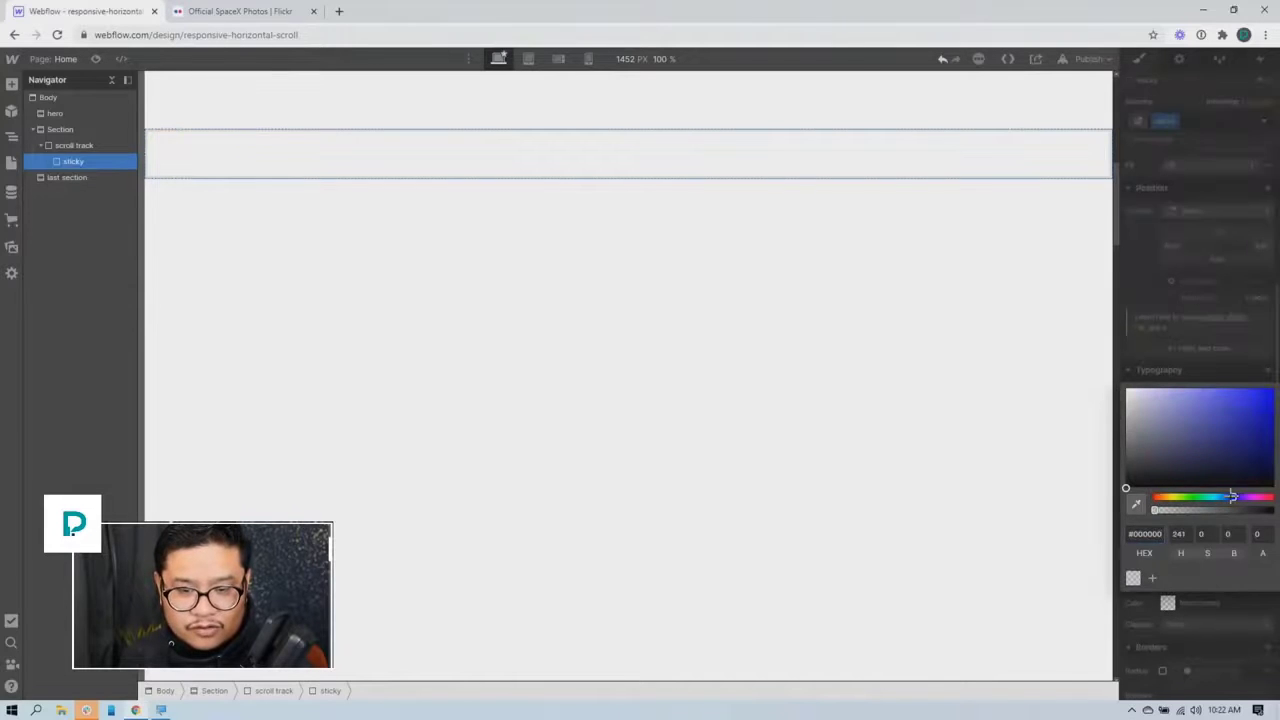
left_click(1233, 360)
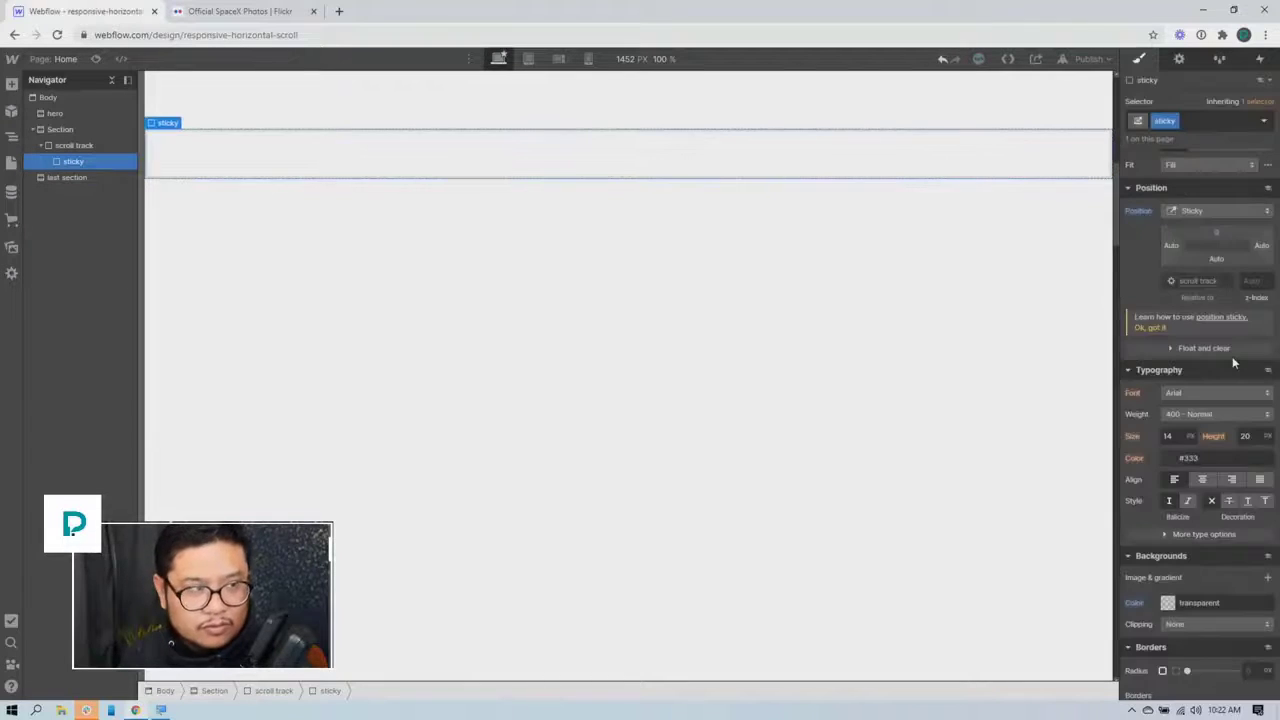
left_click(1168, 603)
left_click_drag(1222, 507, 1271, 510)
left_click(1220, 414)
left_click_drag(1220, 414, 1195, 388)
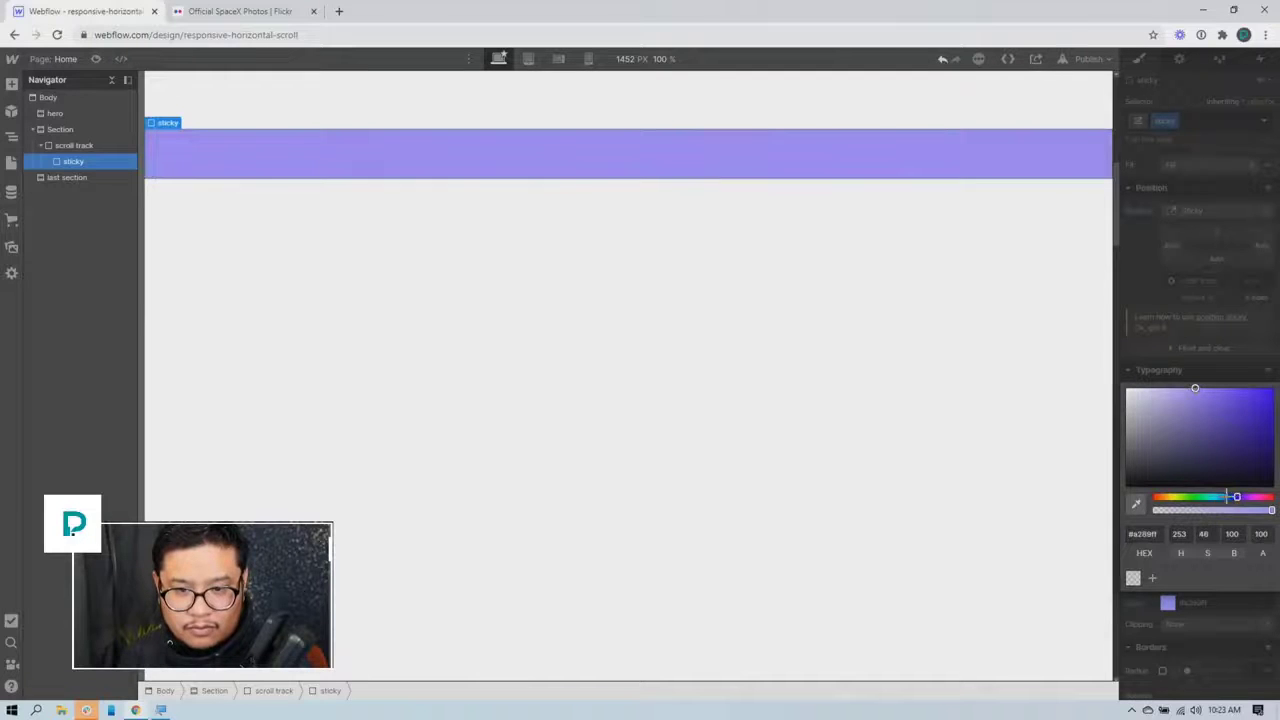
left_click_drag(1236, 497, 1229, 497)
left_click_drag(1220, 434, 1216, 399)
left_click(1218, 301)
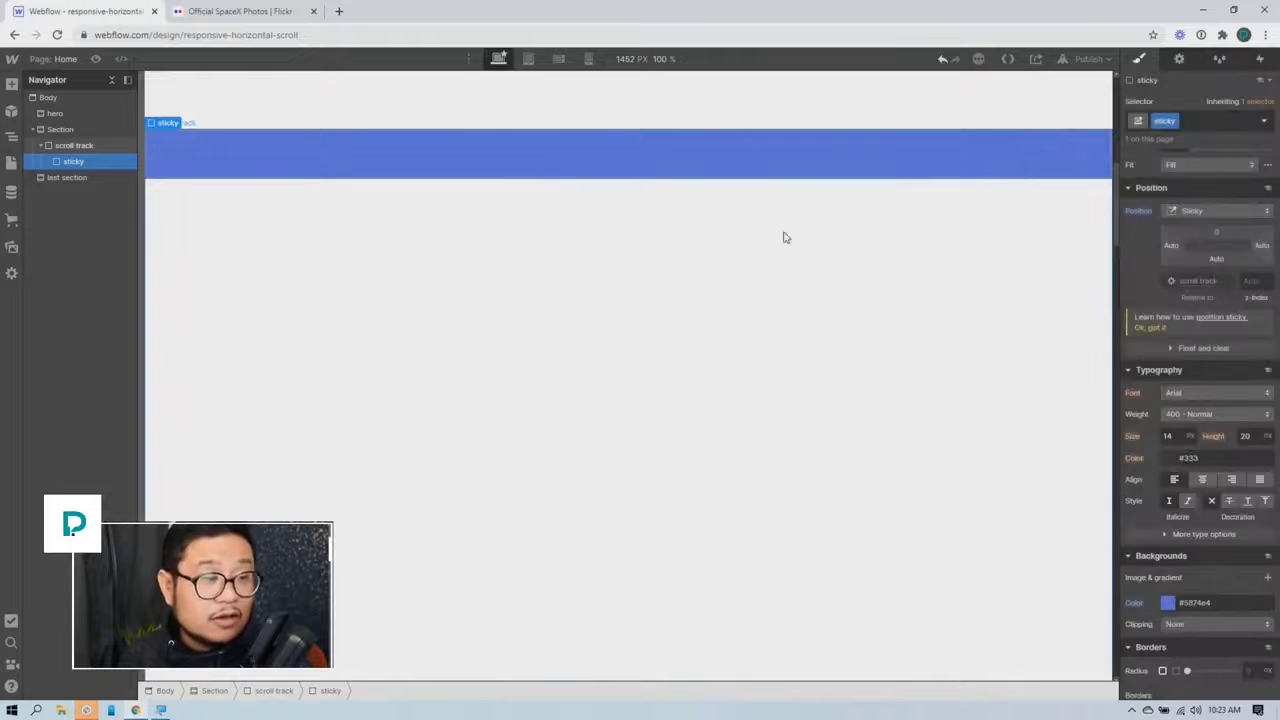
Set the sticky block's Overflow to Hidden
scroll(1055, 183, "up", 3)
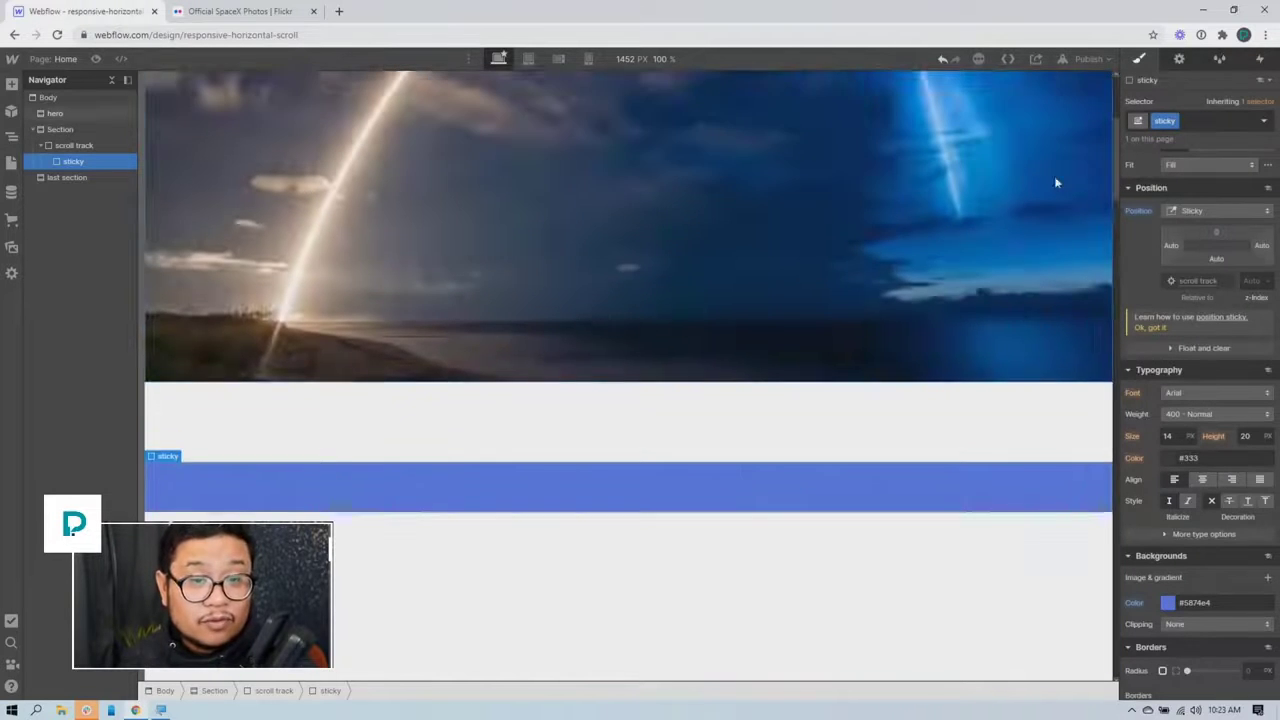
scroll(1113, 143, "down", 3)
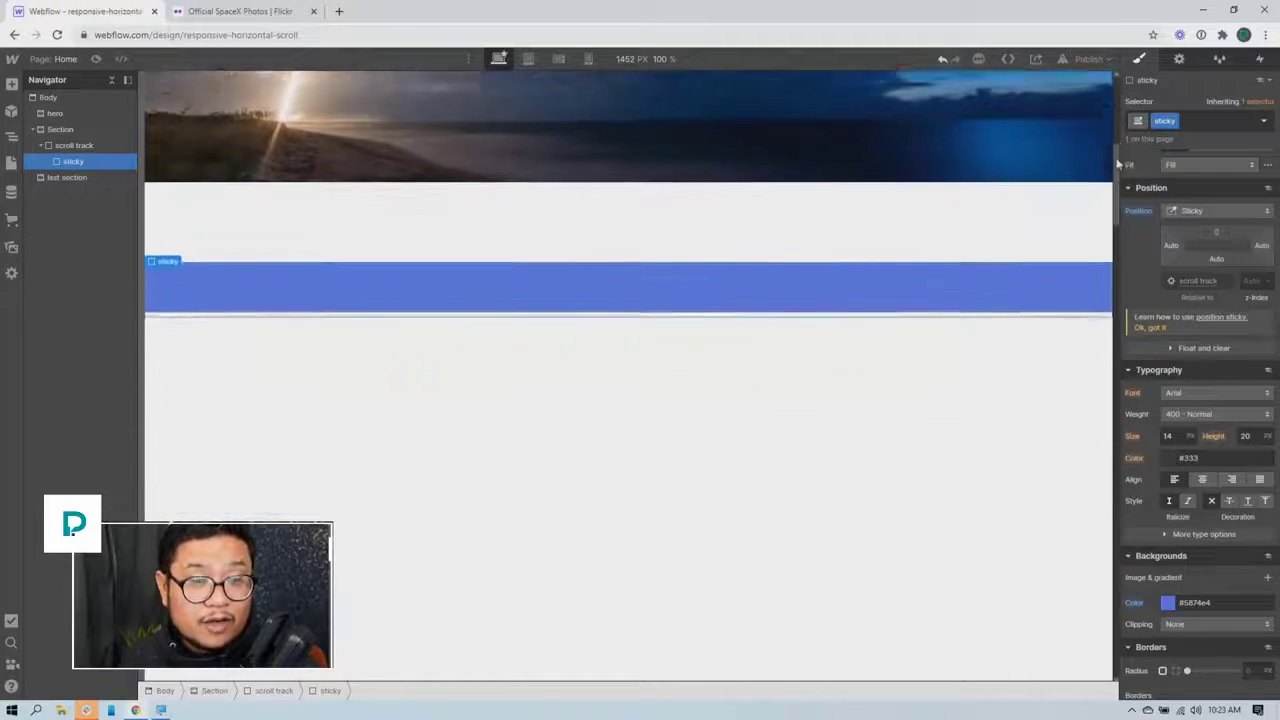
left_click_drag(1119, 177, 1098, 136)
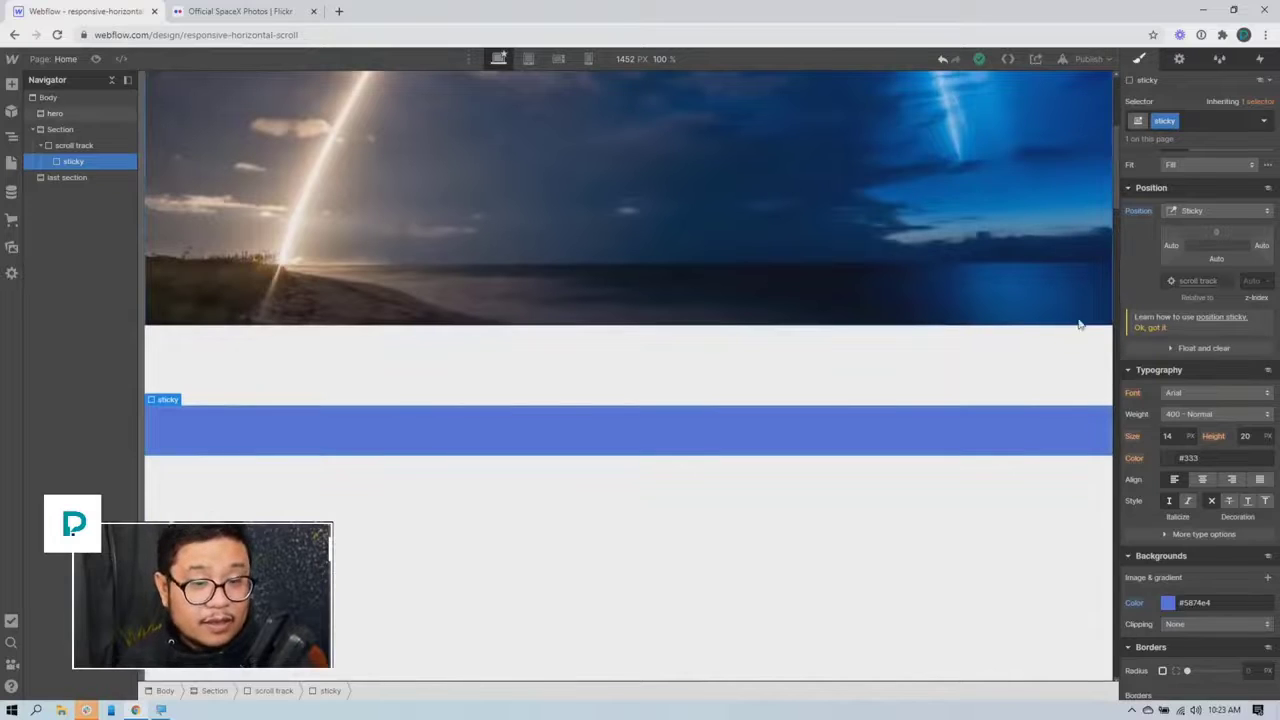
scroll(1227, 428, "up", 5)
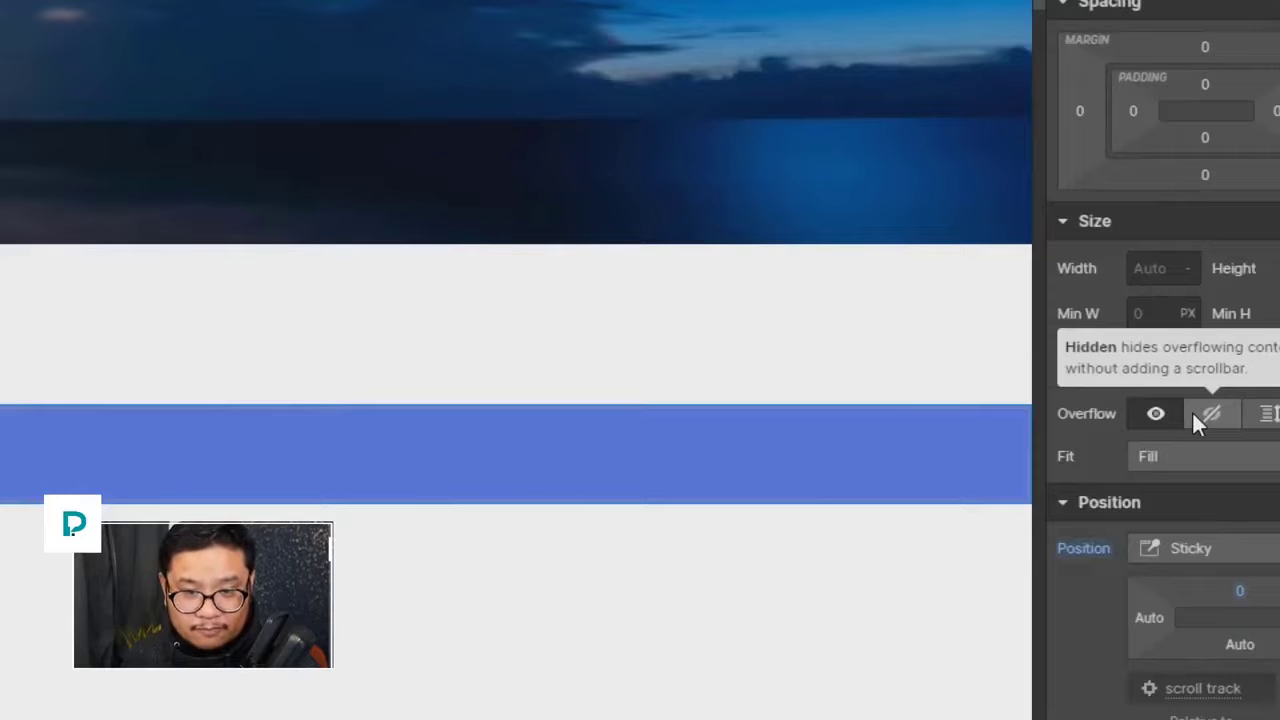
left_click(1194, 414)
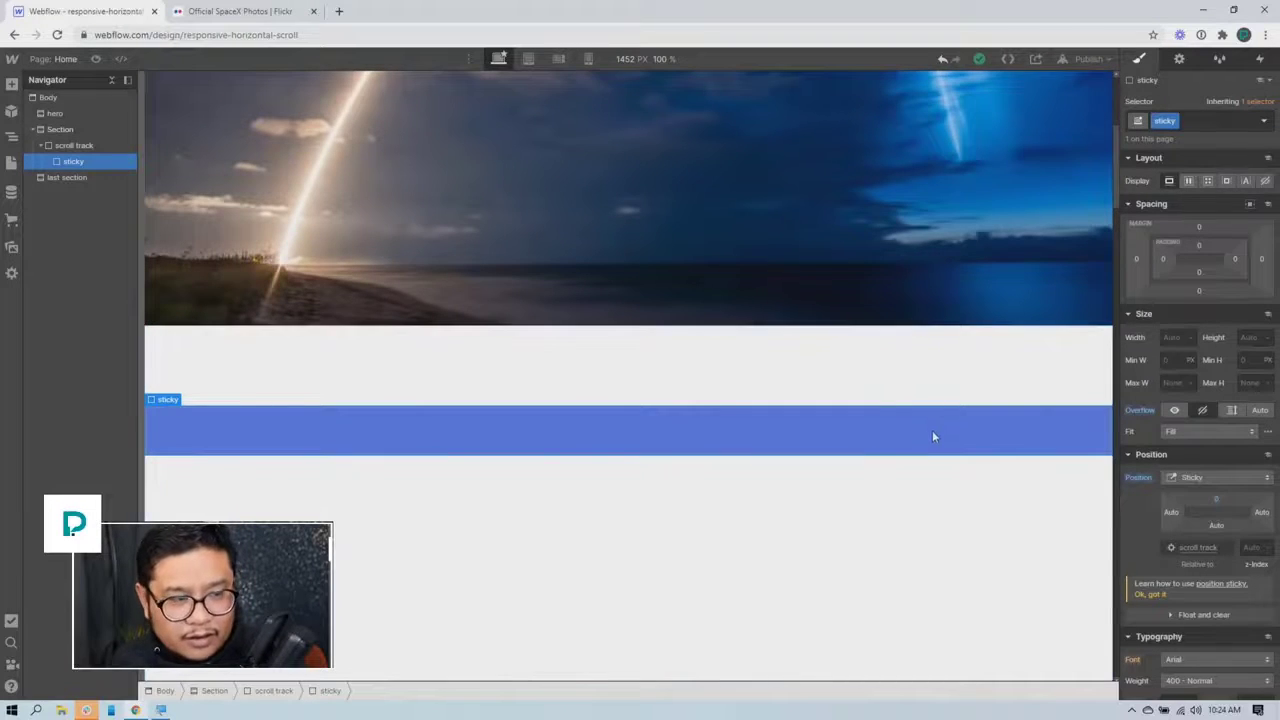
Reset the sticky block's background colour to transparent
scroll(932, 436, "down", 5)
scroll(932, 437, "up", 1)
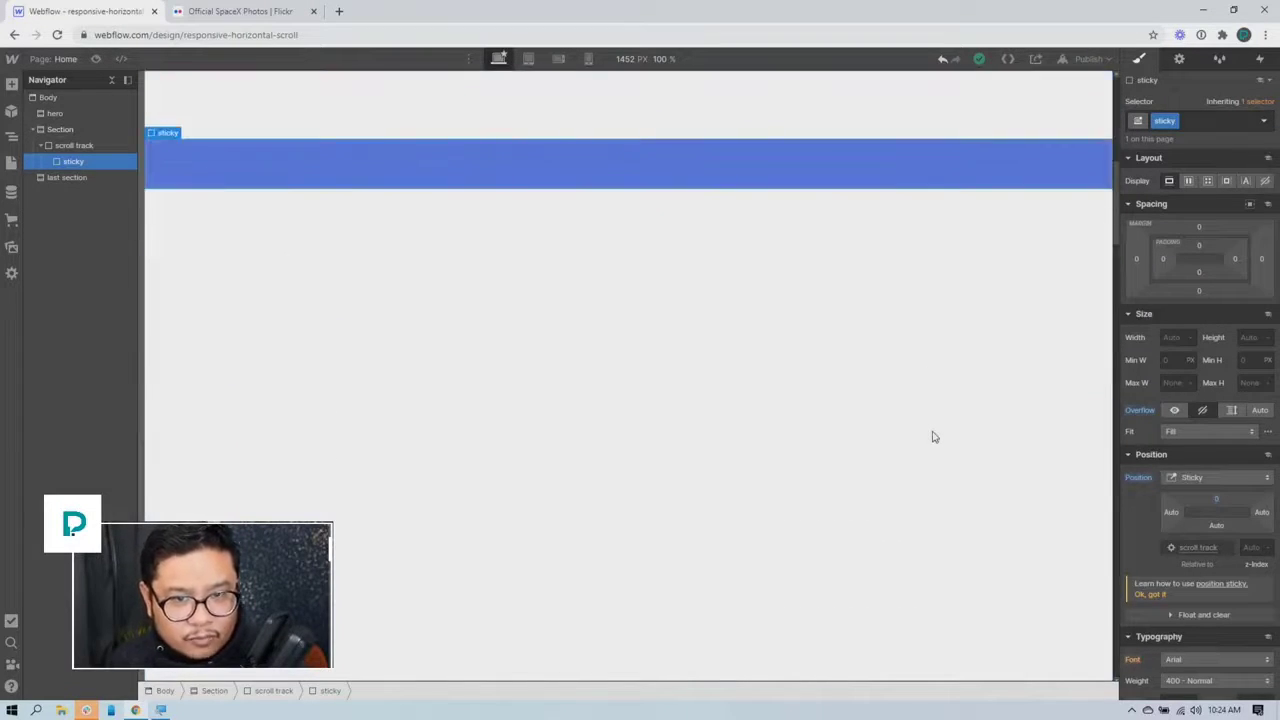
scroll(932, 436, "up", 3)
scroll(1160, 546, "down", 5)
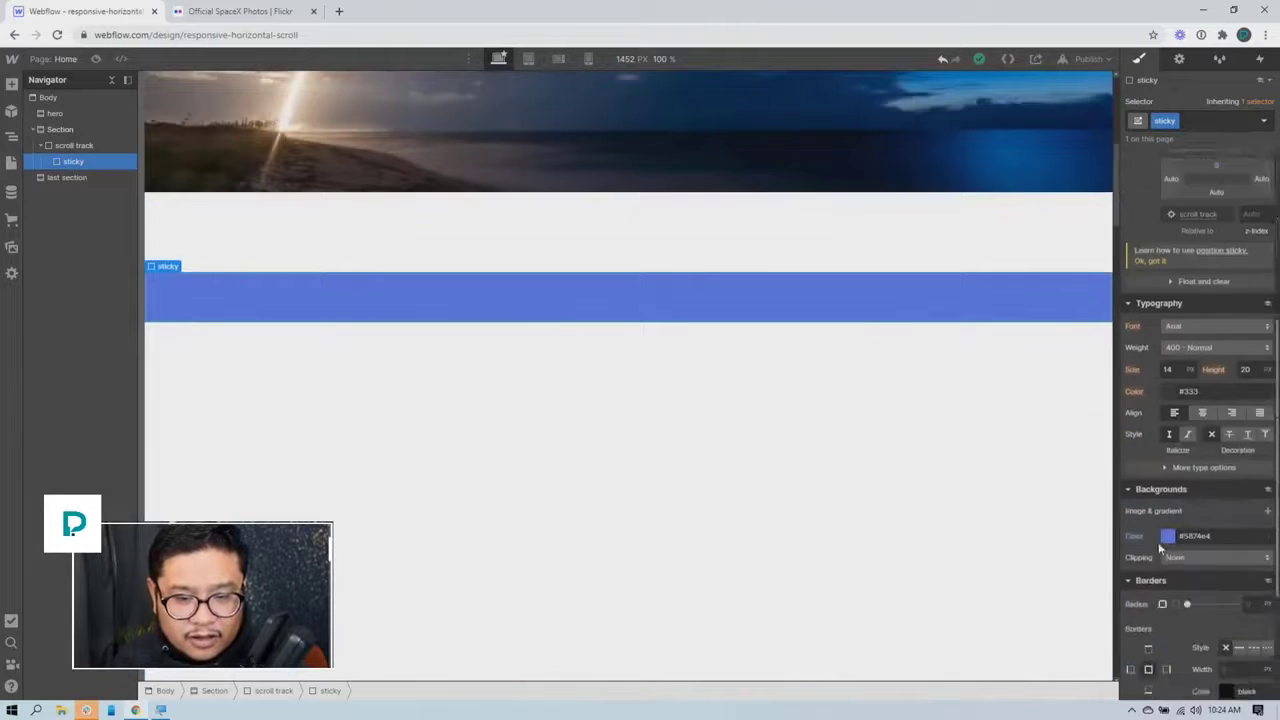
left_click(1136, 476)
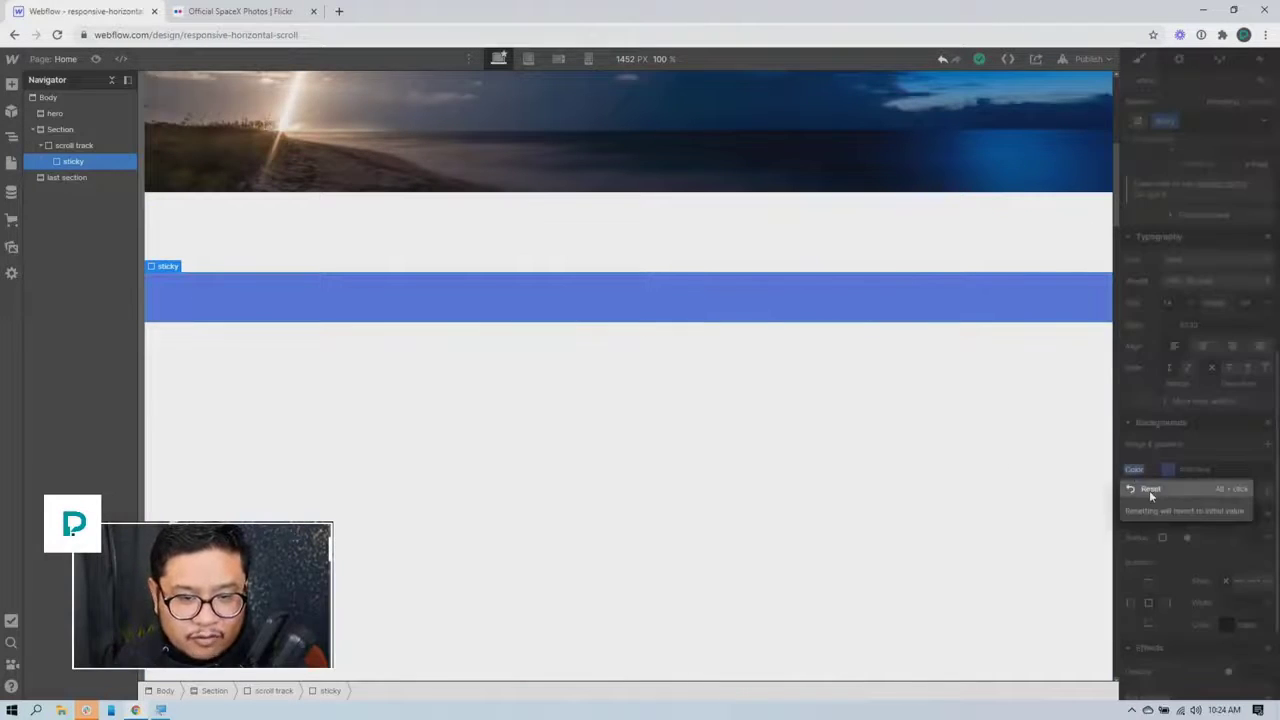
left_click(1149, 490)
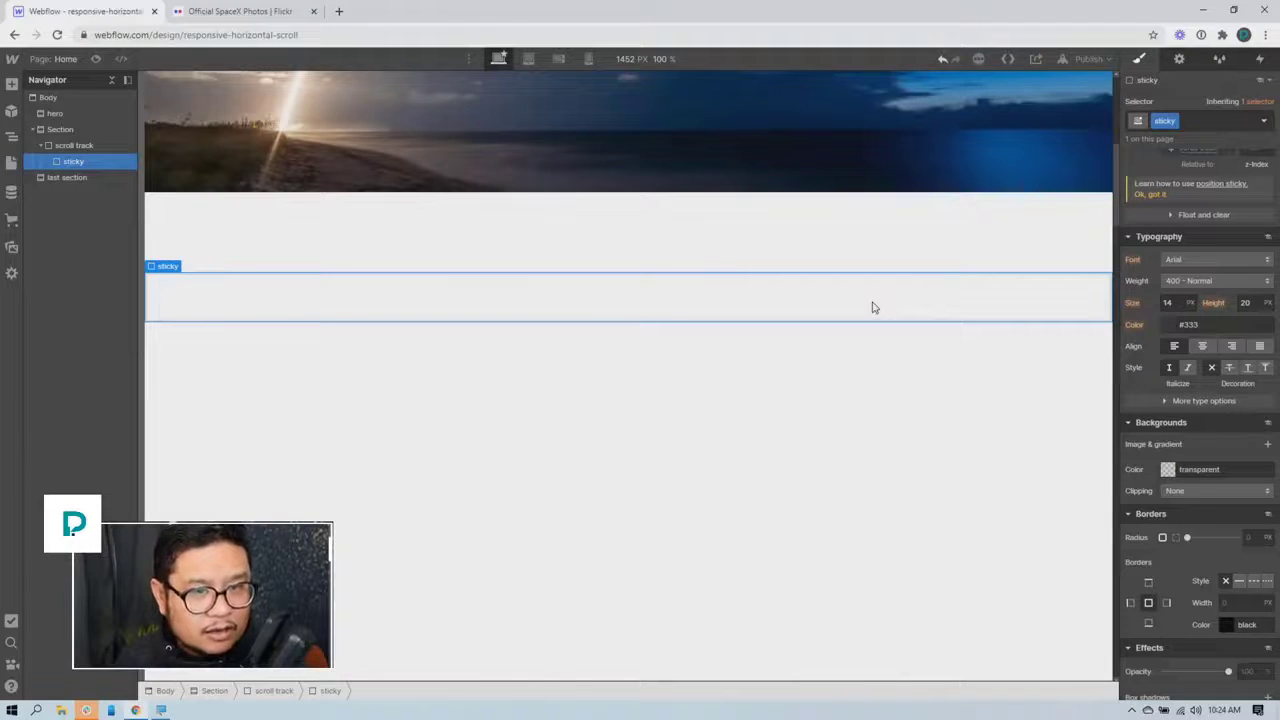
Insert a Div Block classed 'flex' inside sticky, displayed as a horizontal Flex row
key("ctrl+k")
type("div")
key("Return")
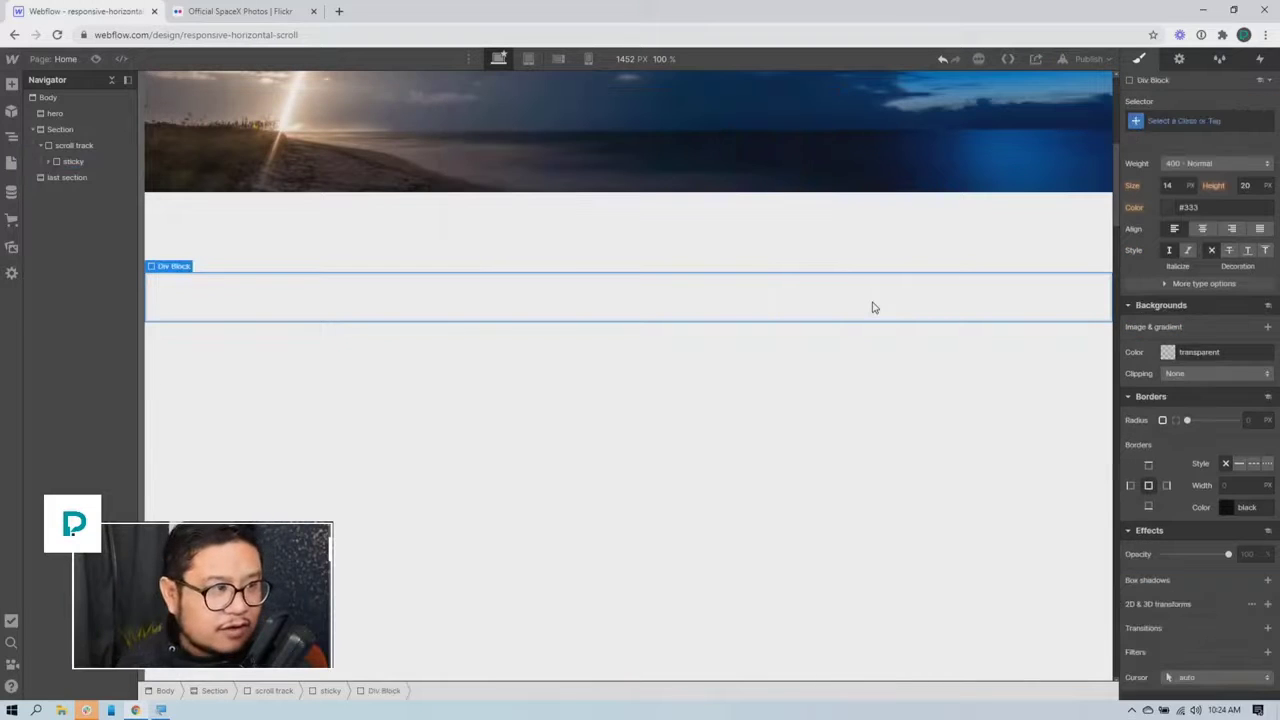
left_click(50, 161)
left_click(1204, 120)
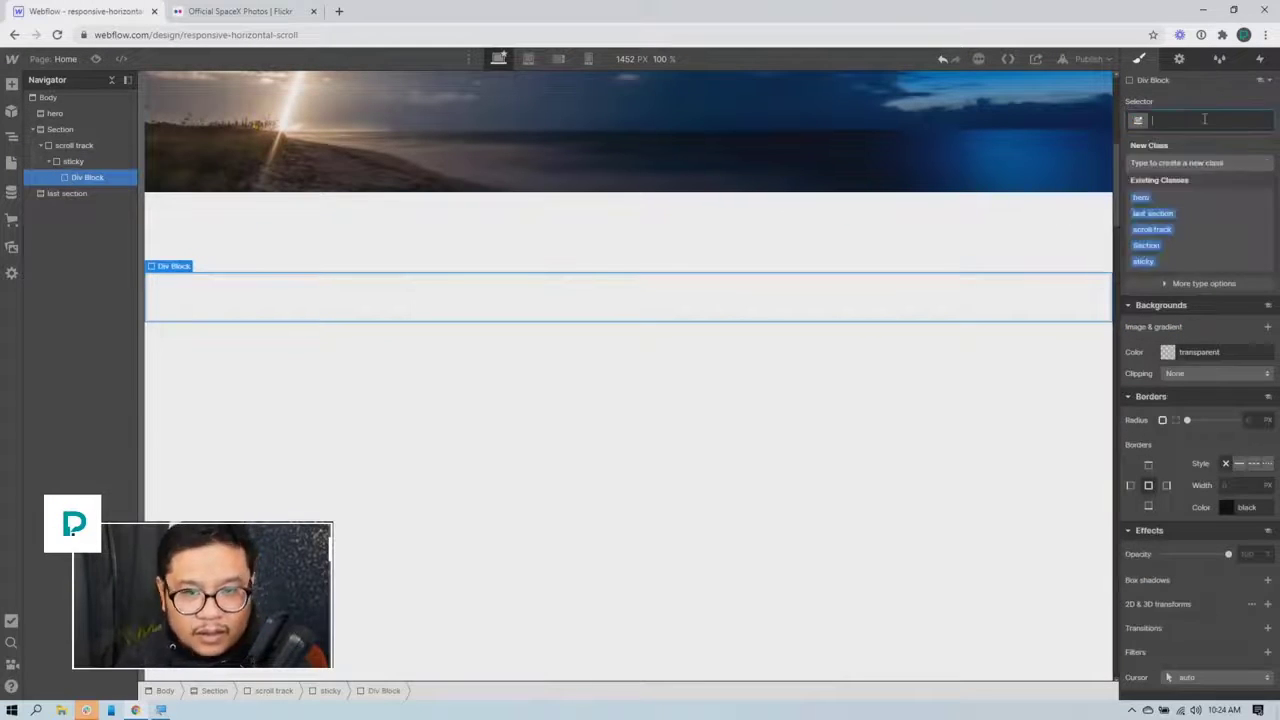
type("fin")
type("x")
key("Return")
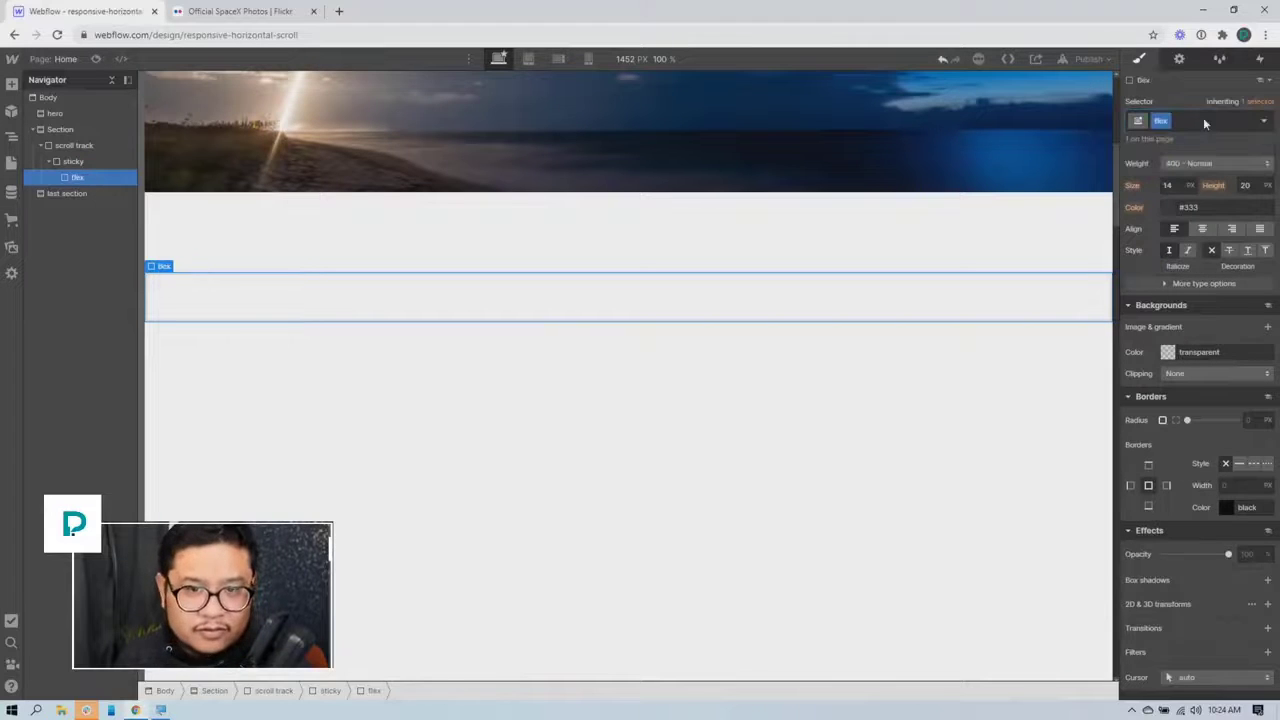
scroll(1200, 240, "up", 5)
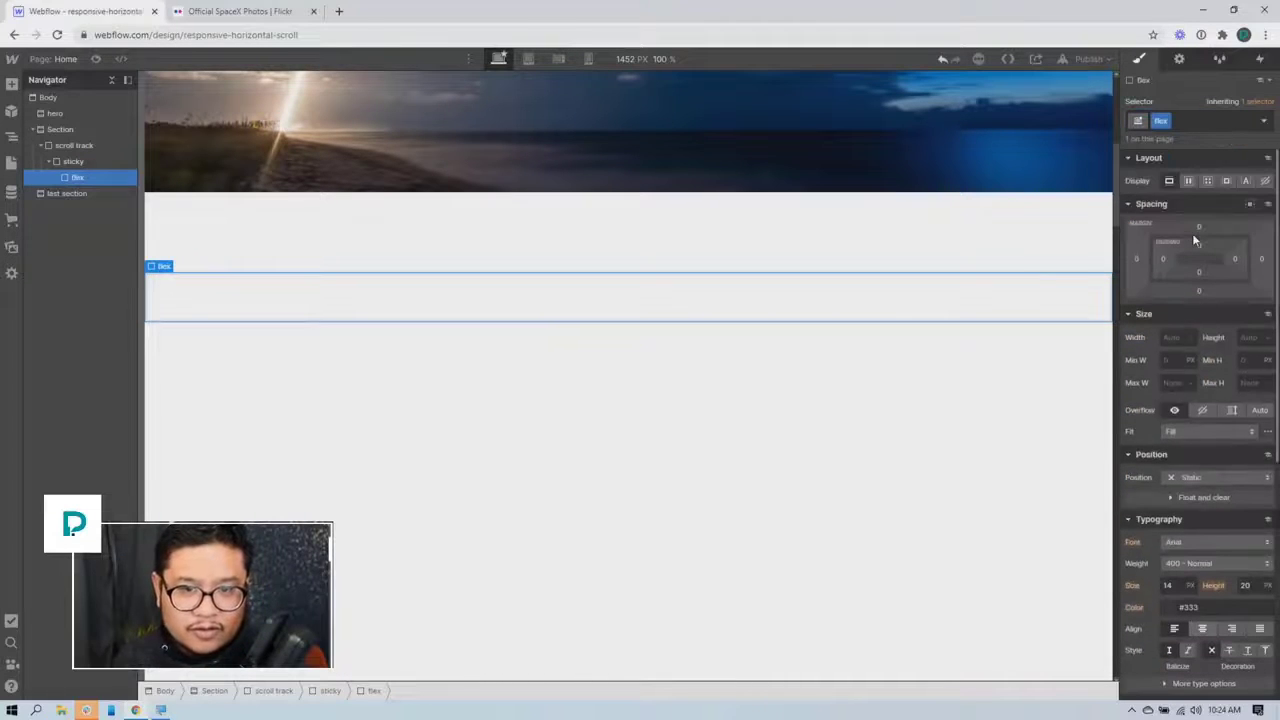
left_click(1188, 181)
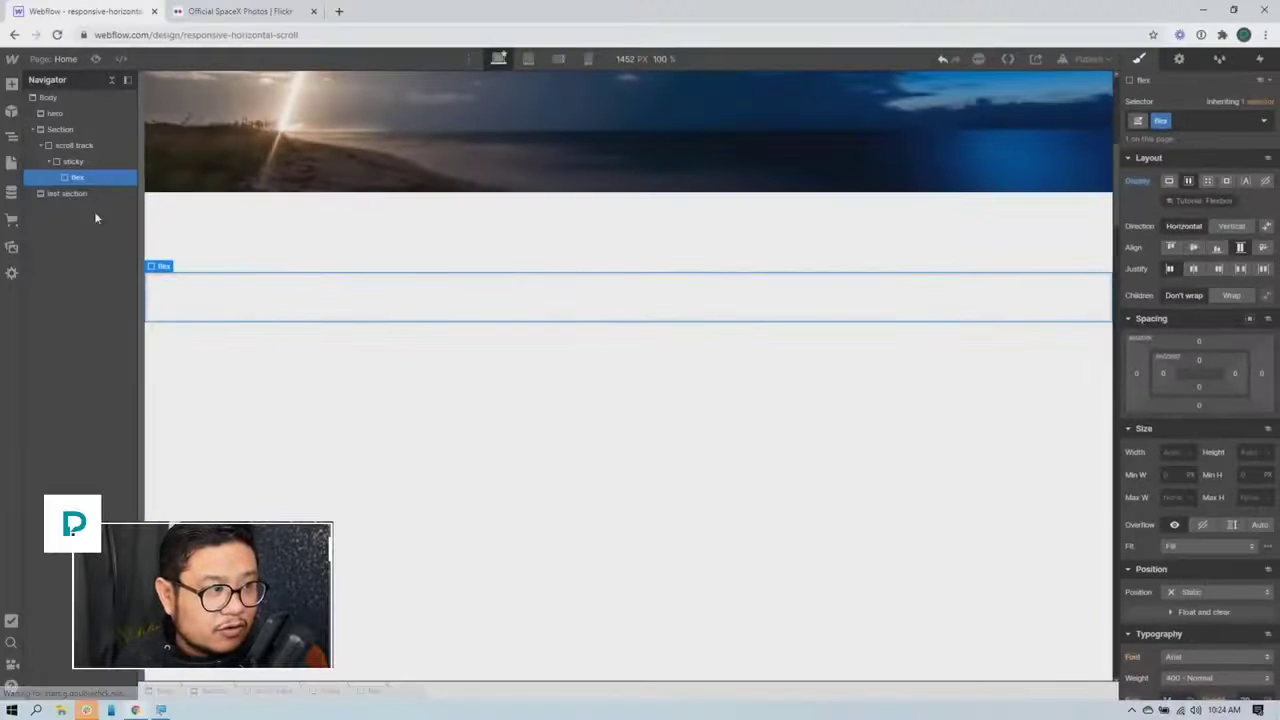
Drag the rocket photo from Assets into the flex container
left_click(12, 247)
left_click_drag(55, 197, 200, 305)
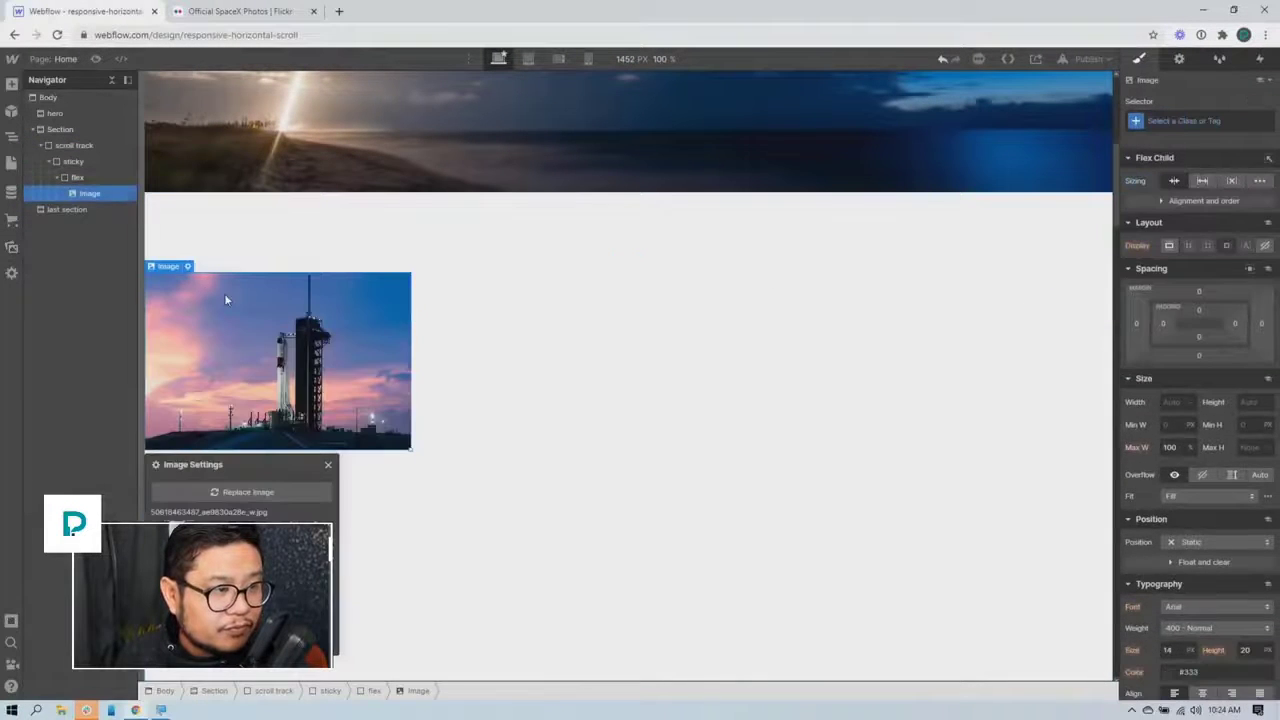
left_click(328, 466)
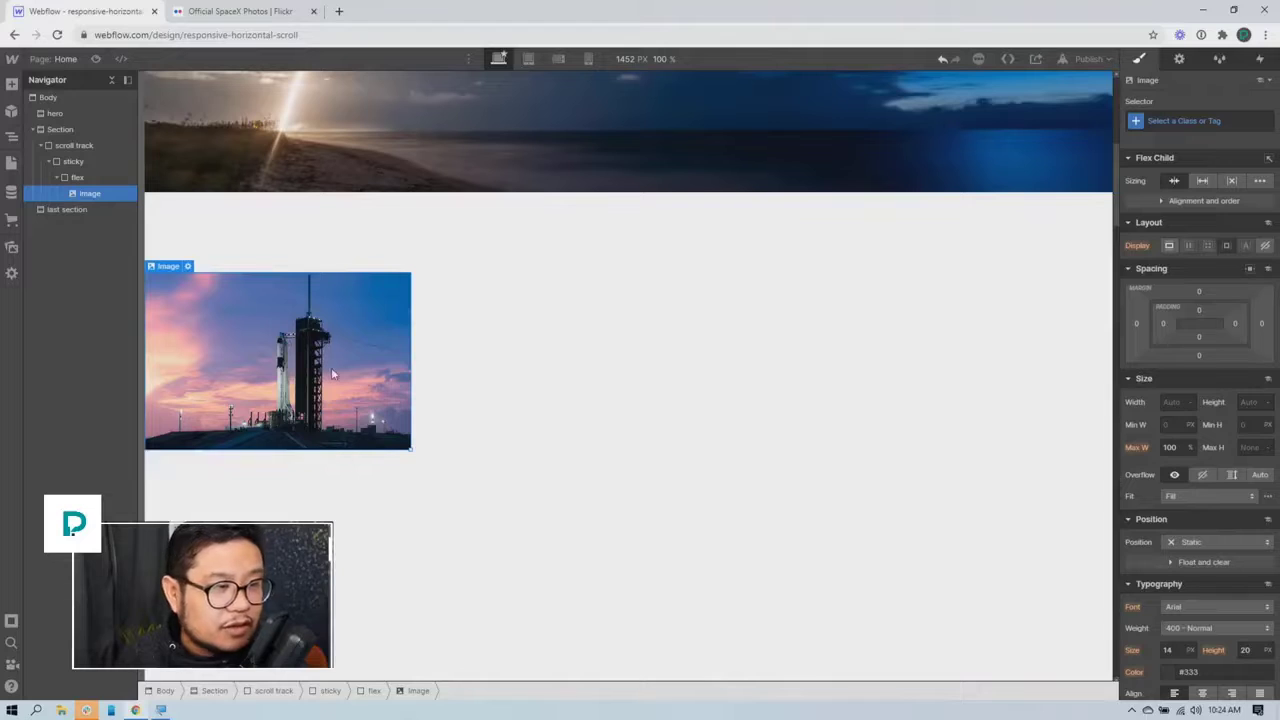
left_click(1173, 121)
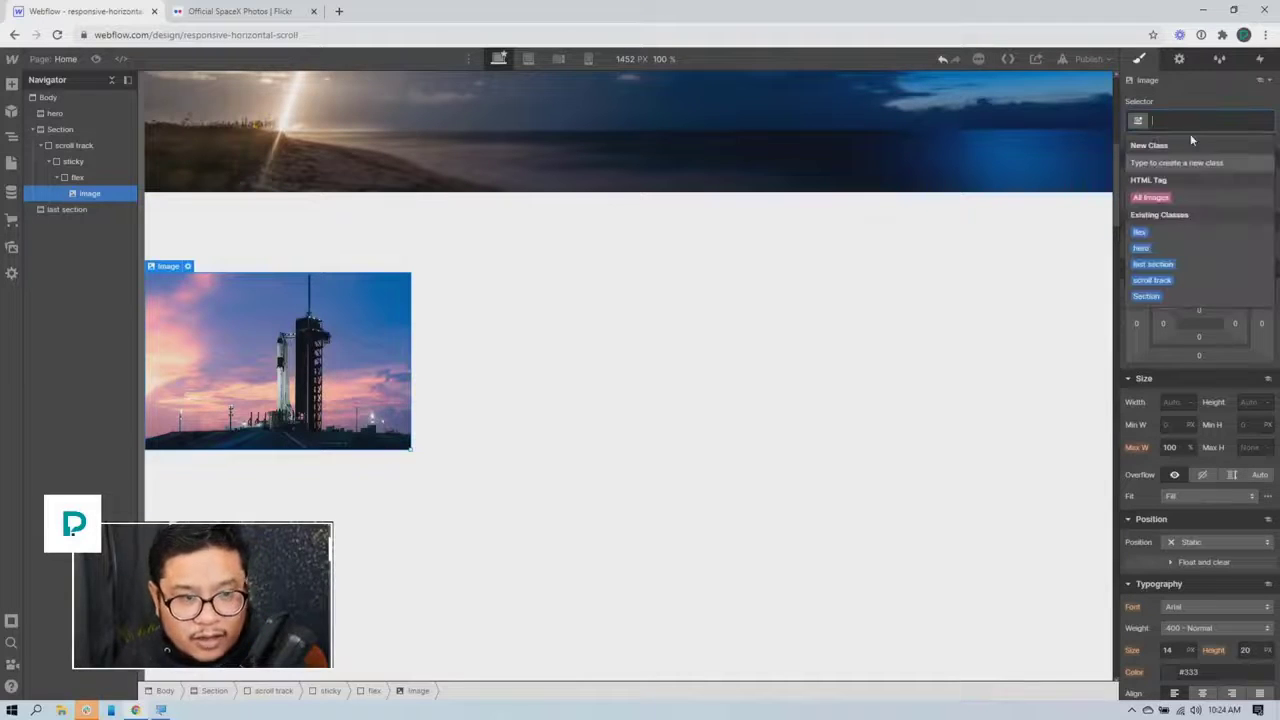
left_click(563, 326)
left_click(563, 326)
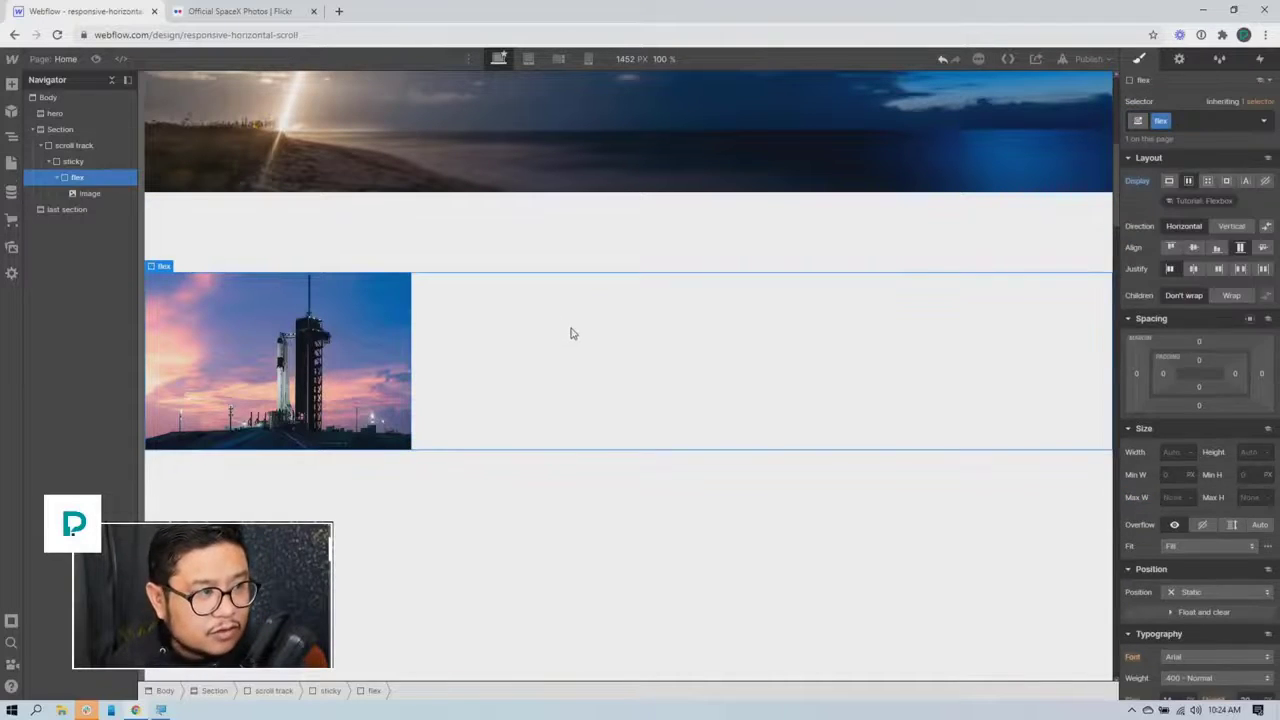
Add the astronaut photo beside the rocket image in the flex row
left_click(11, 84)
left_click(11, 84)
left_click(11, 247)
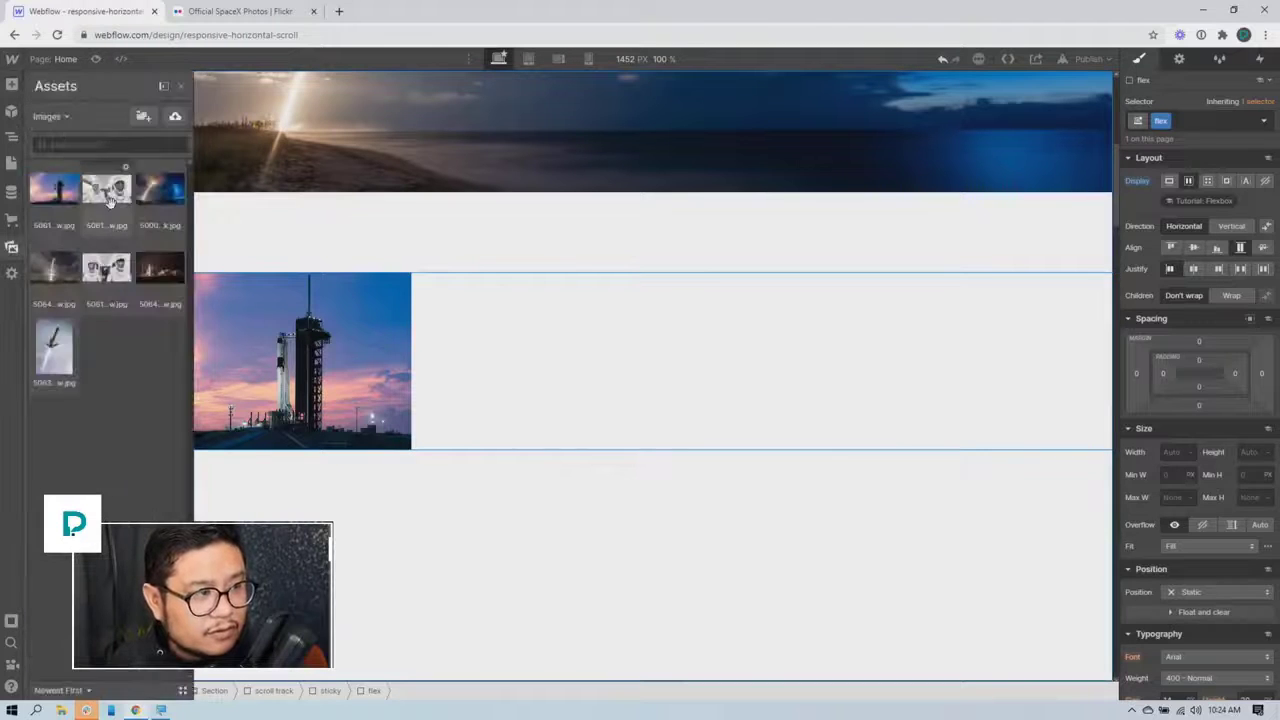
left_click_drag(107, 263, 487, 353)
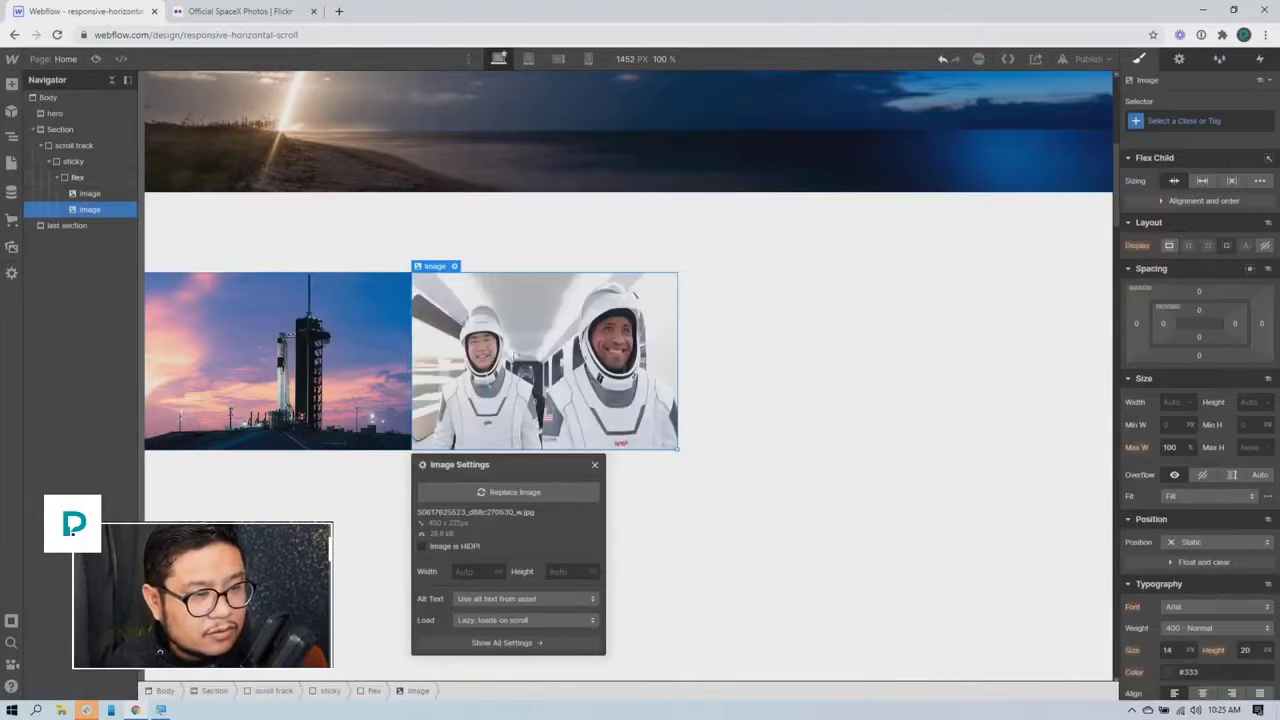
left_click(595, 464)
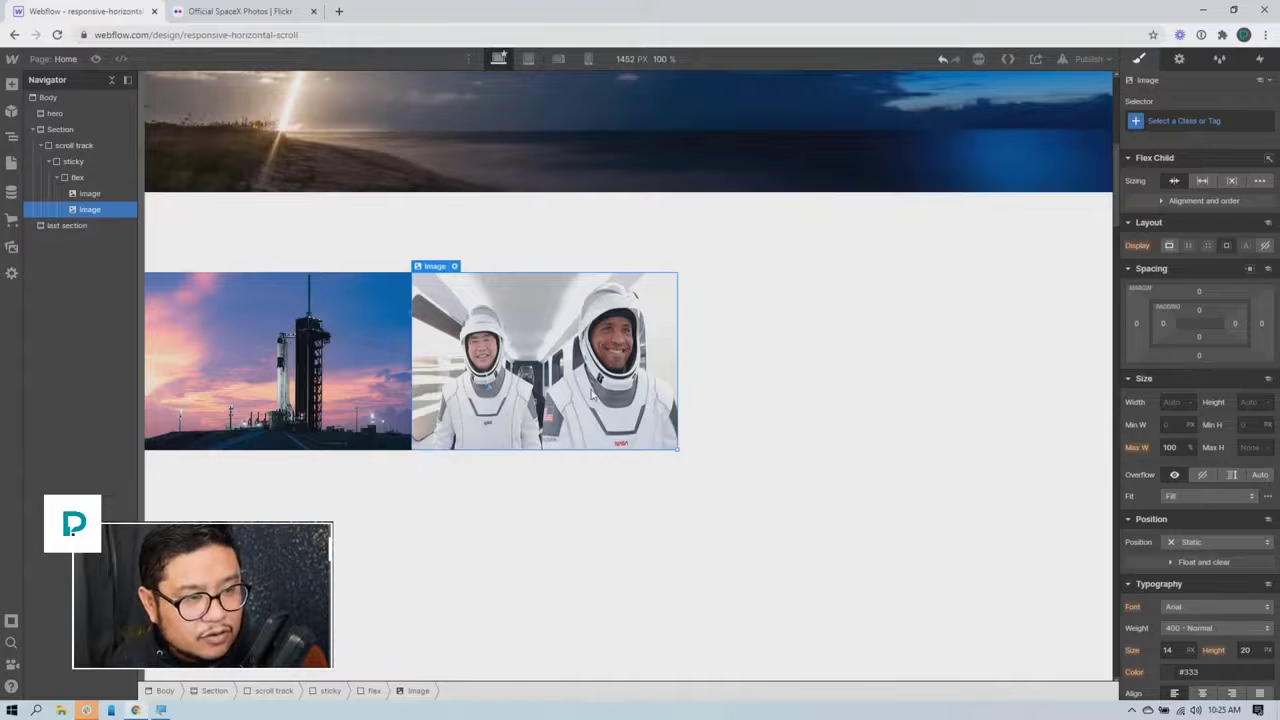
left_click(373, 380)
left_click(560, 370)
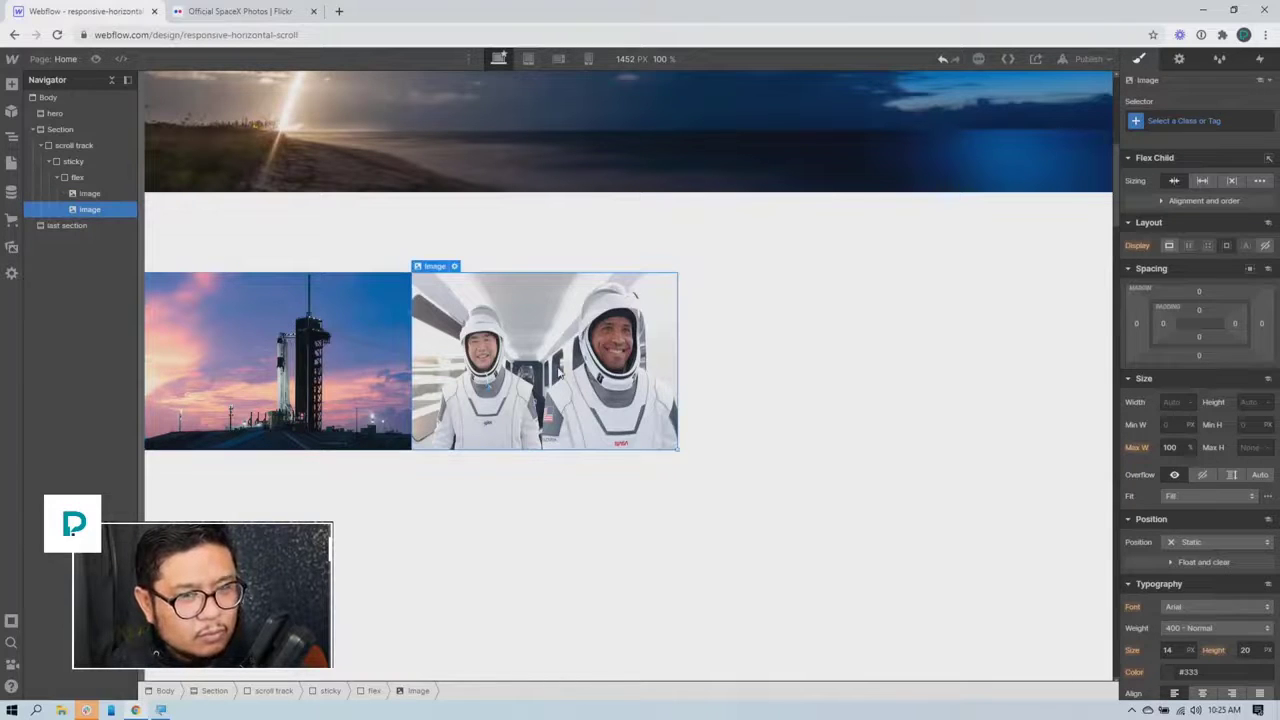
left_click(854, 360)
left_click(68, 207)
Add the night launch photo and a second astronaut photo at the row's end
left_click(11, 247)
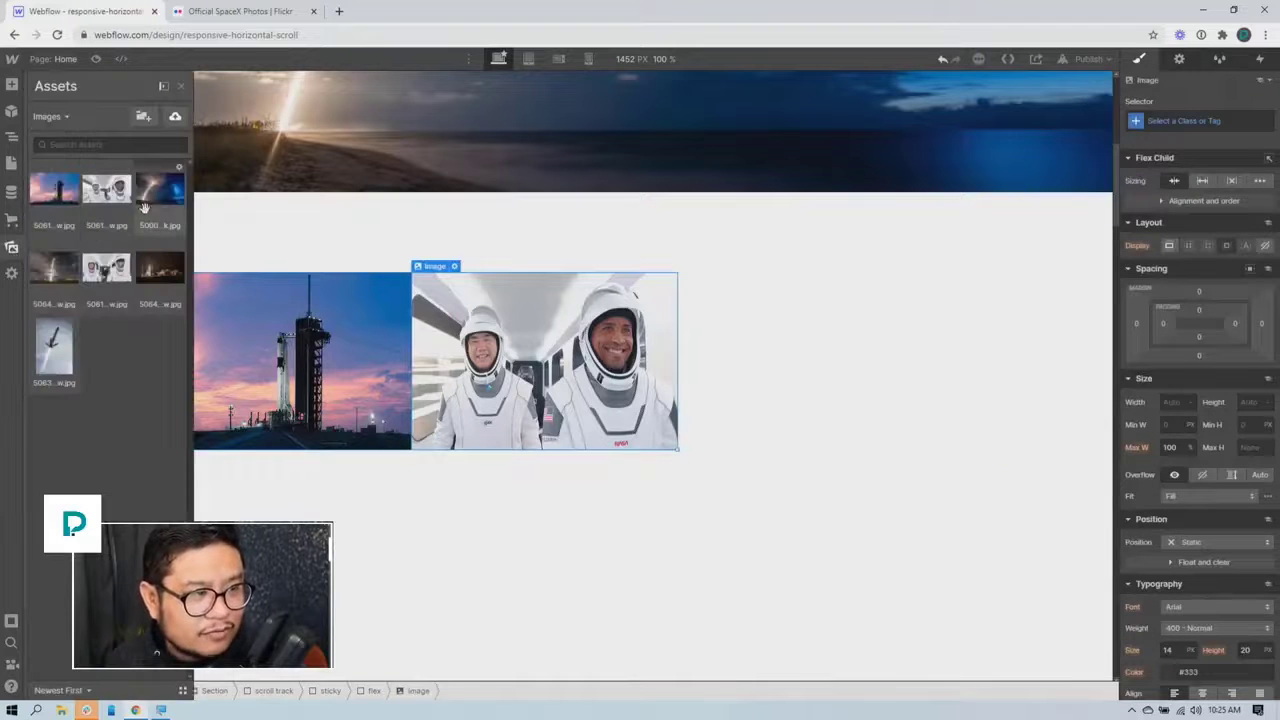
left_click_drag(55, 270, 715, 362)
left_click(859, 467)
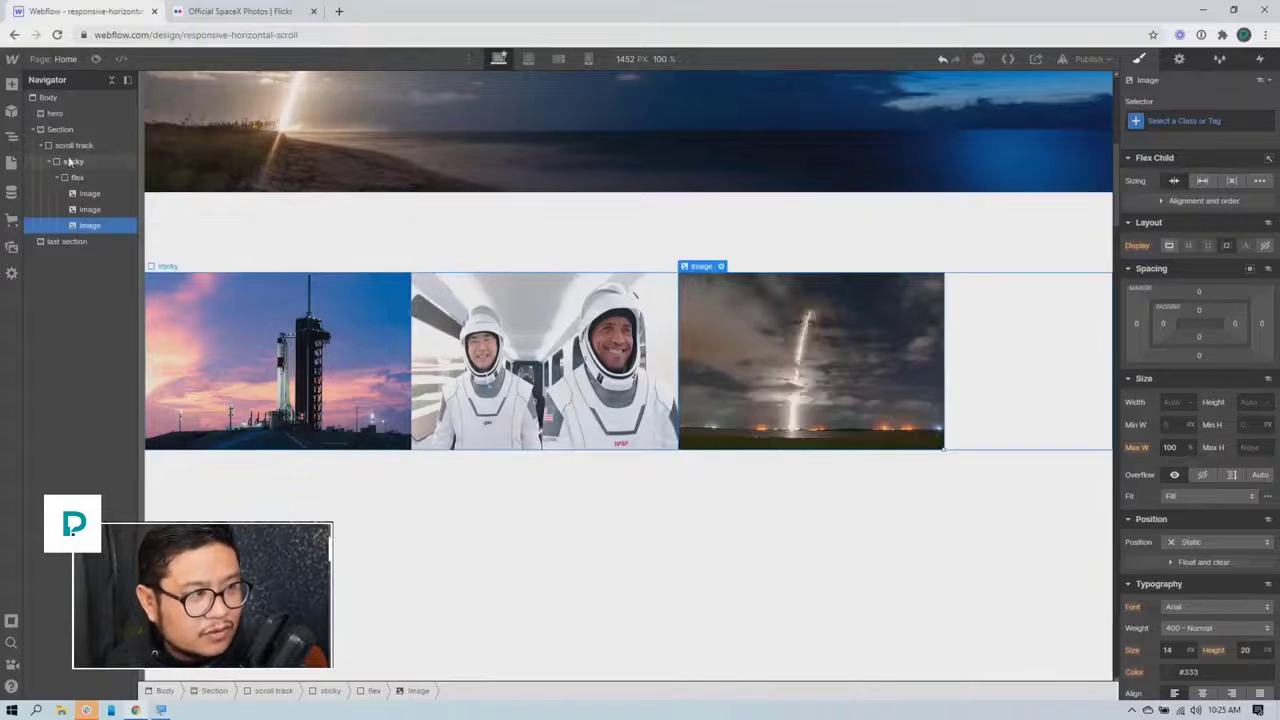
left_click(11, 247)
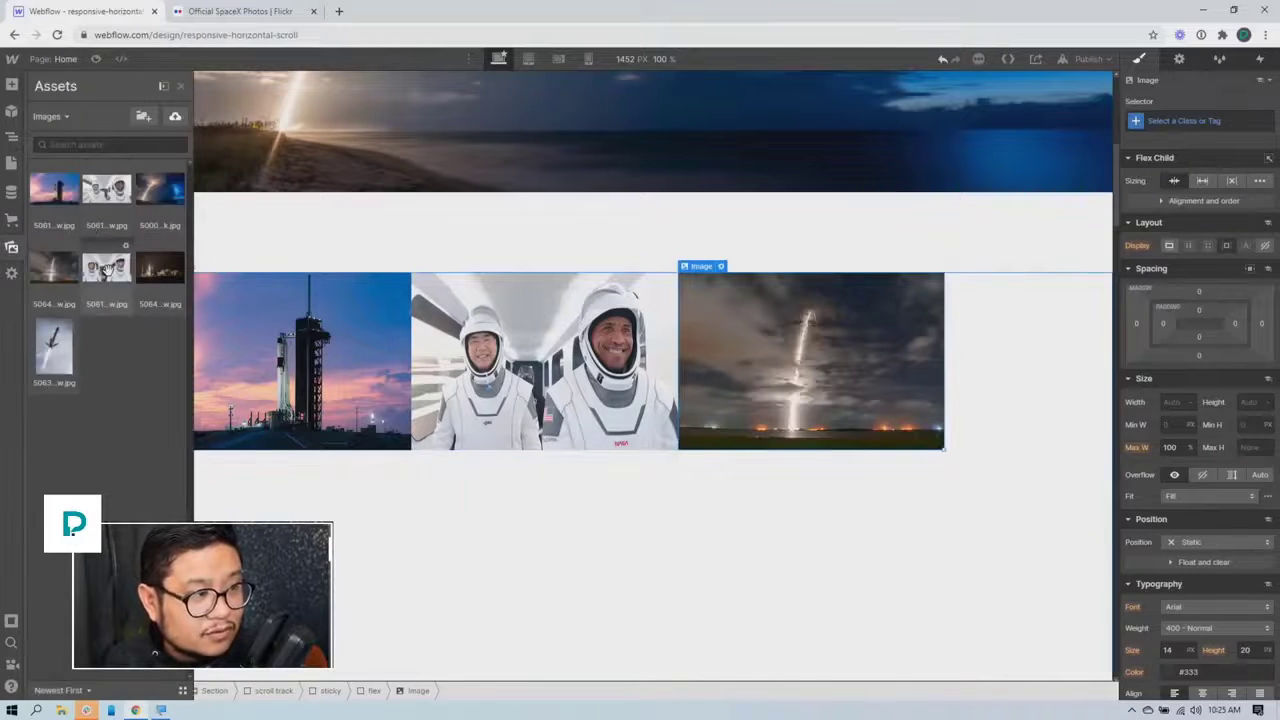
left_click_drag(105, 272, 985, 350)
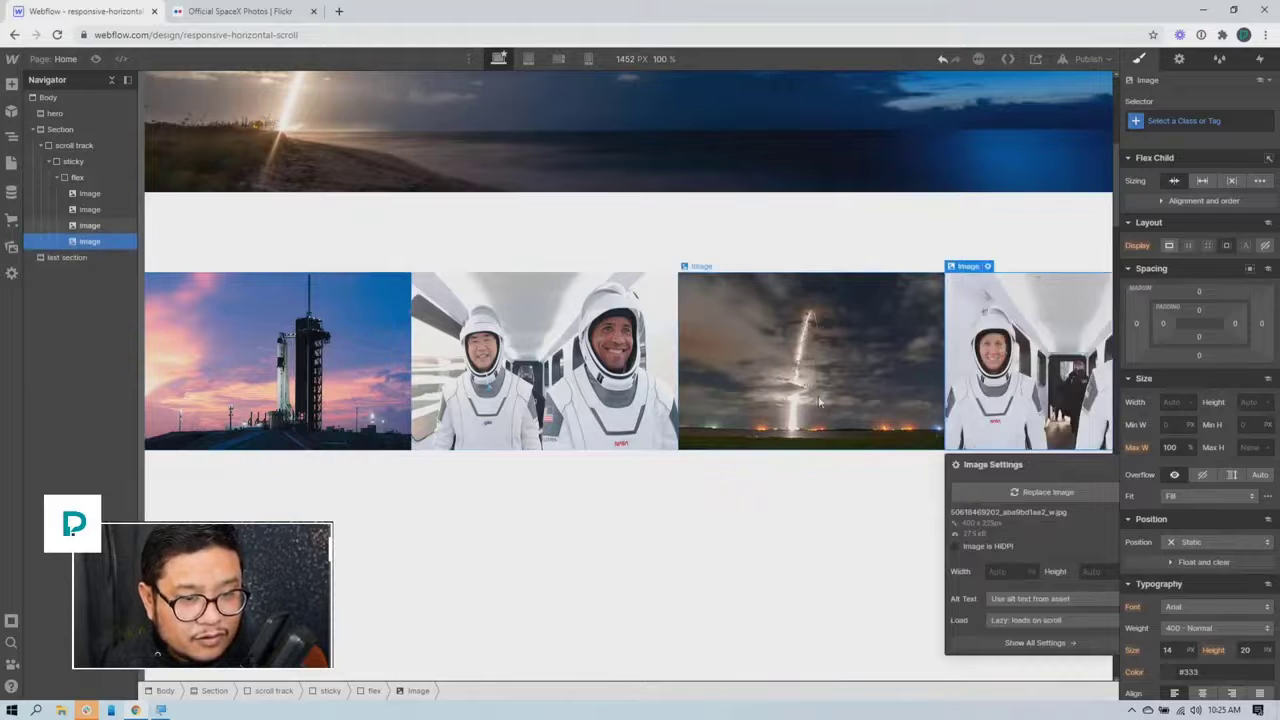
left_click_drag(988, 470, 779, 476)
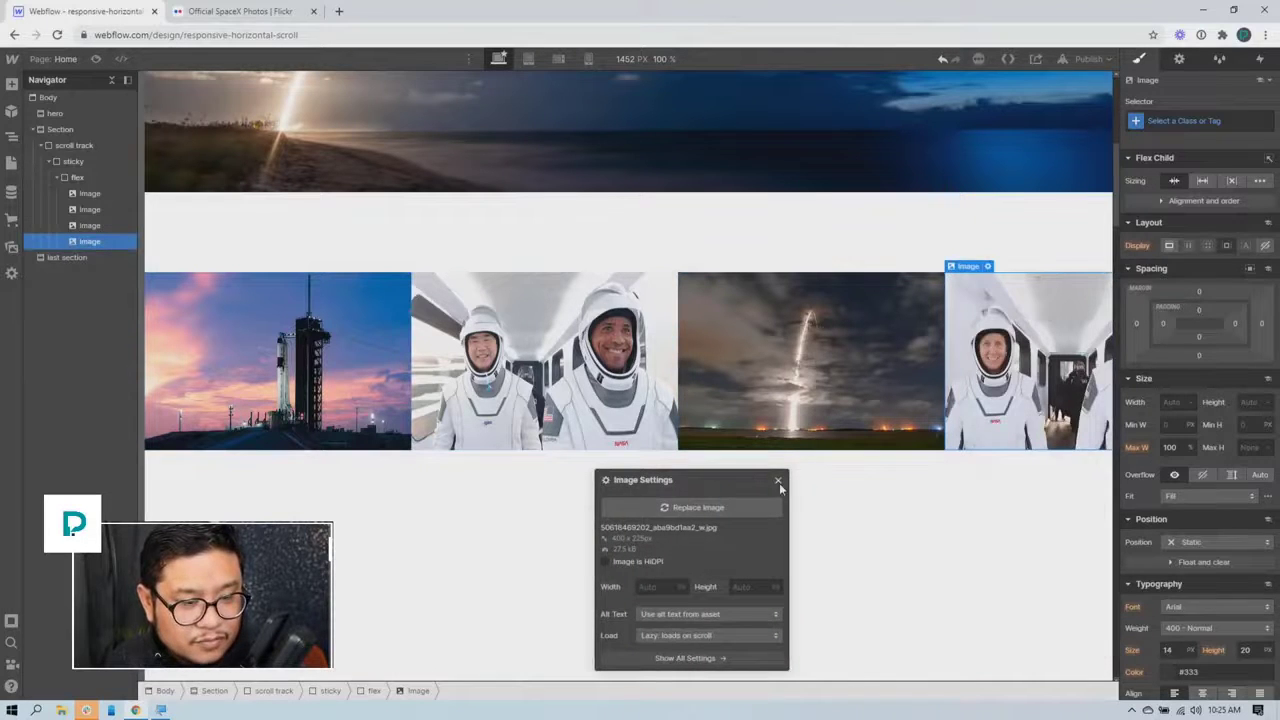
left_click(778, 481)
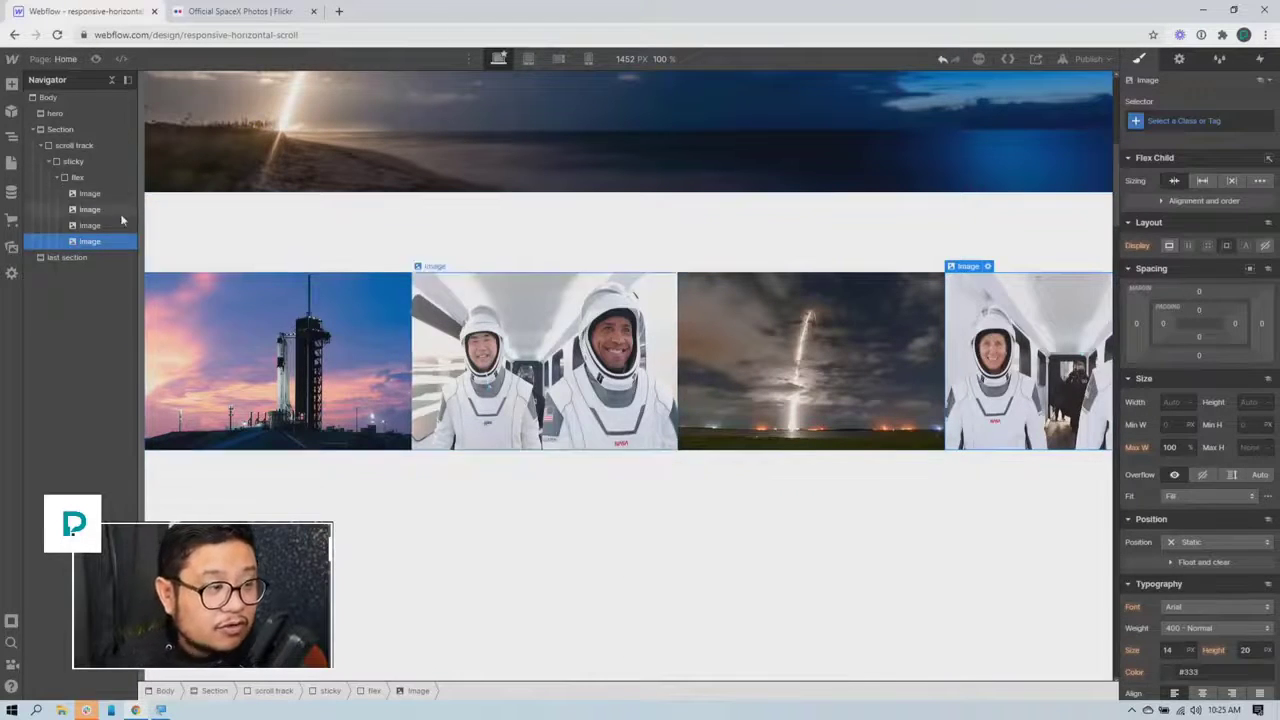
Add the fifth and sixth photos so the row runs past the right edge
key("j")
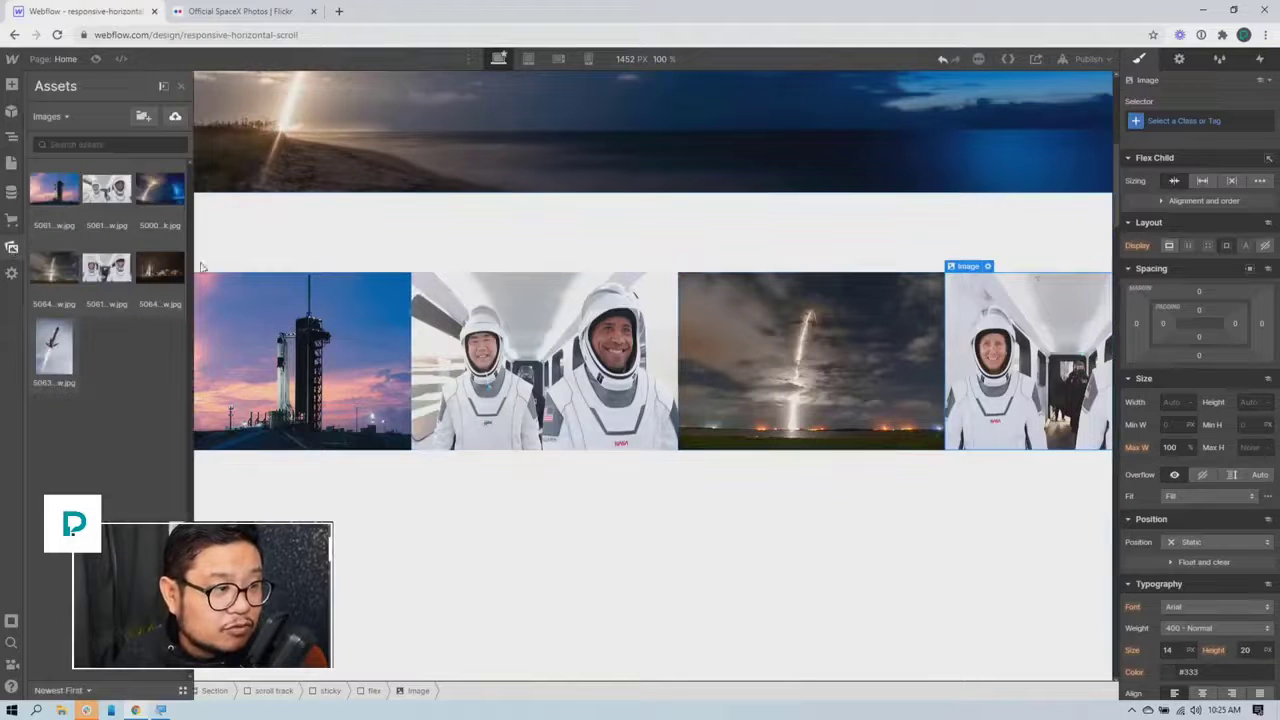
left_click_drag(200, 266, 101, 273)
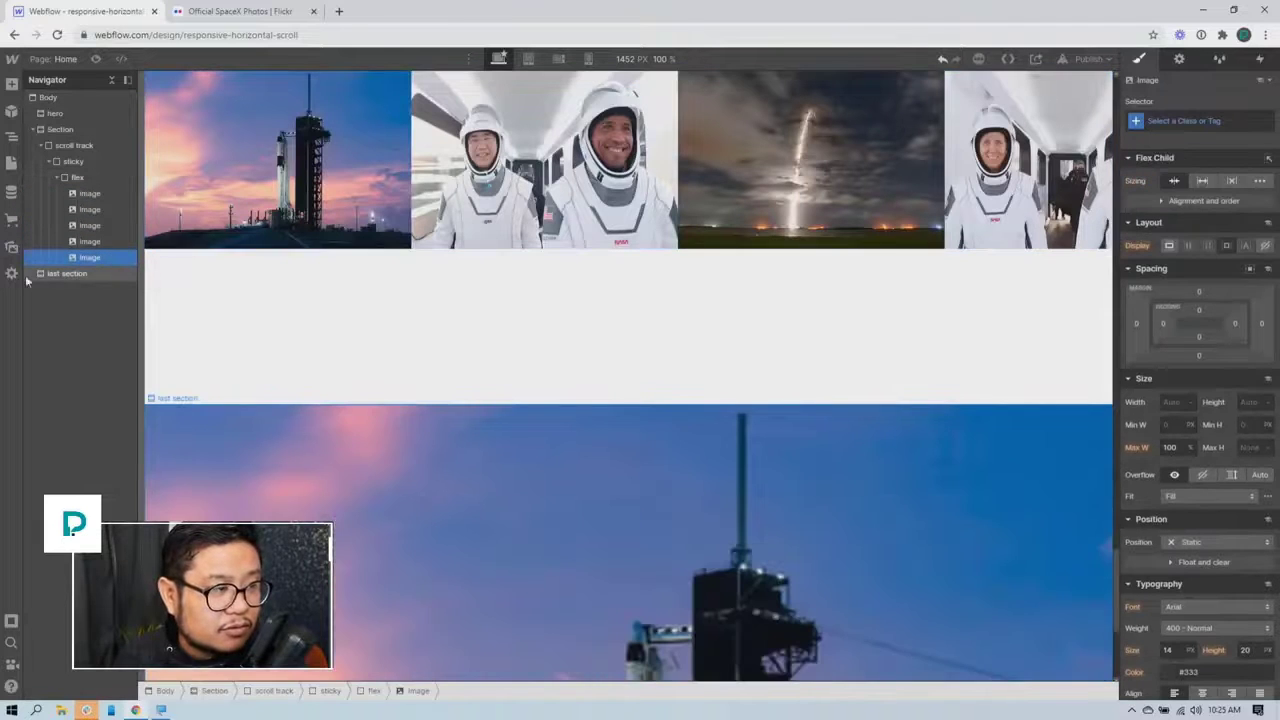
left_click(12, 247)
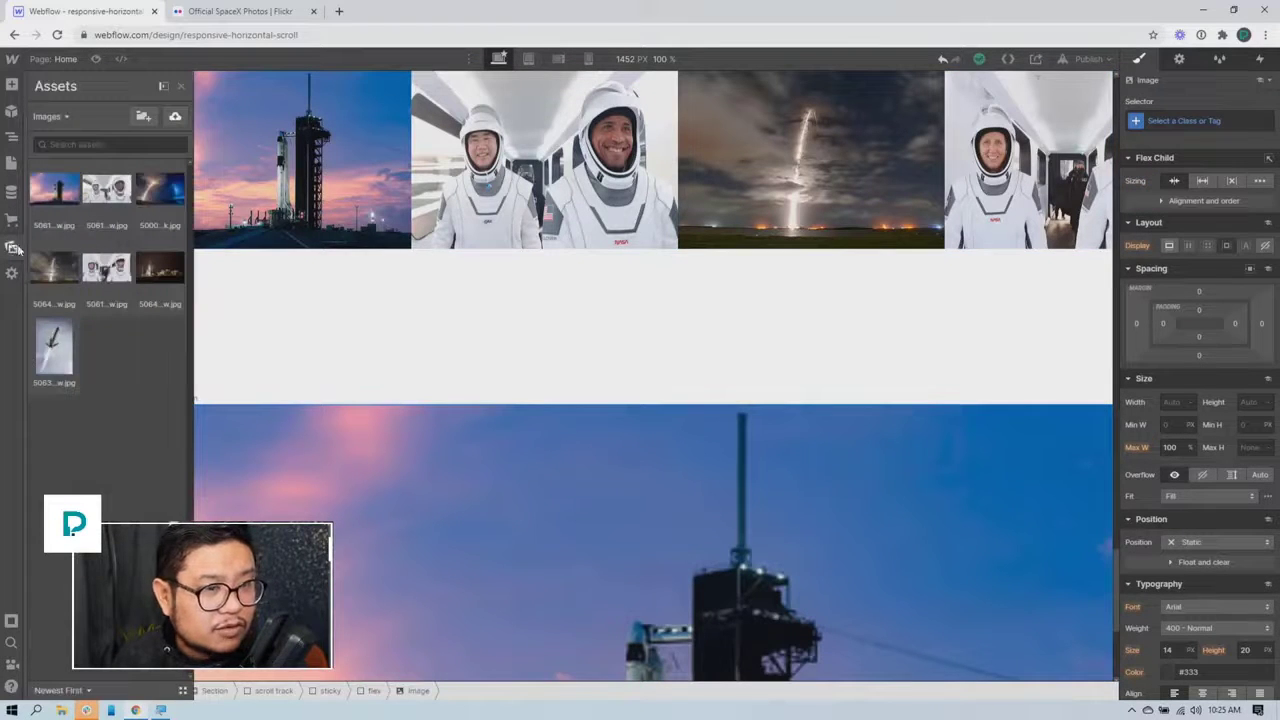
left_click_drag(53, 345, 108, 273)
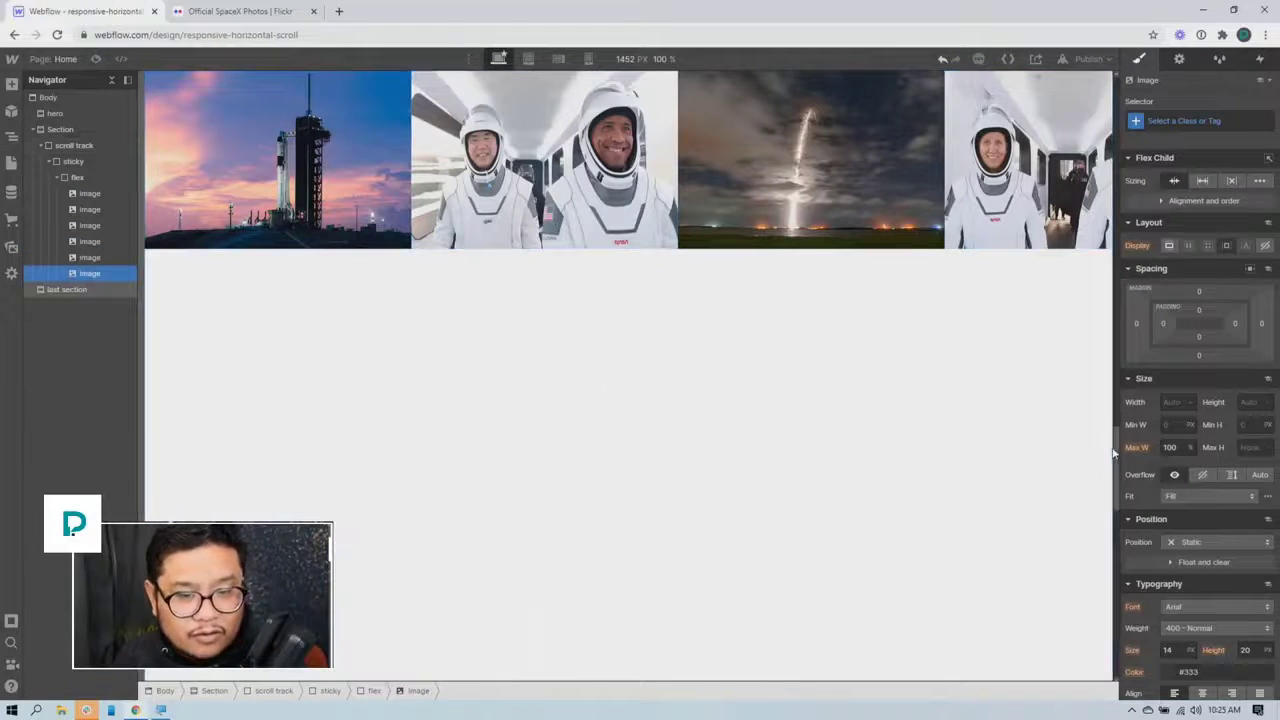
left_click(1109, 80)
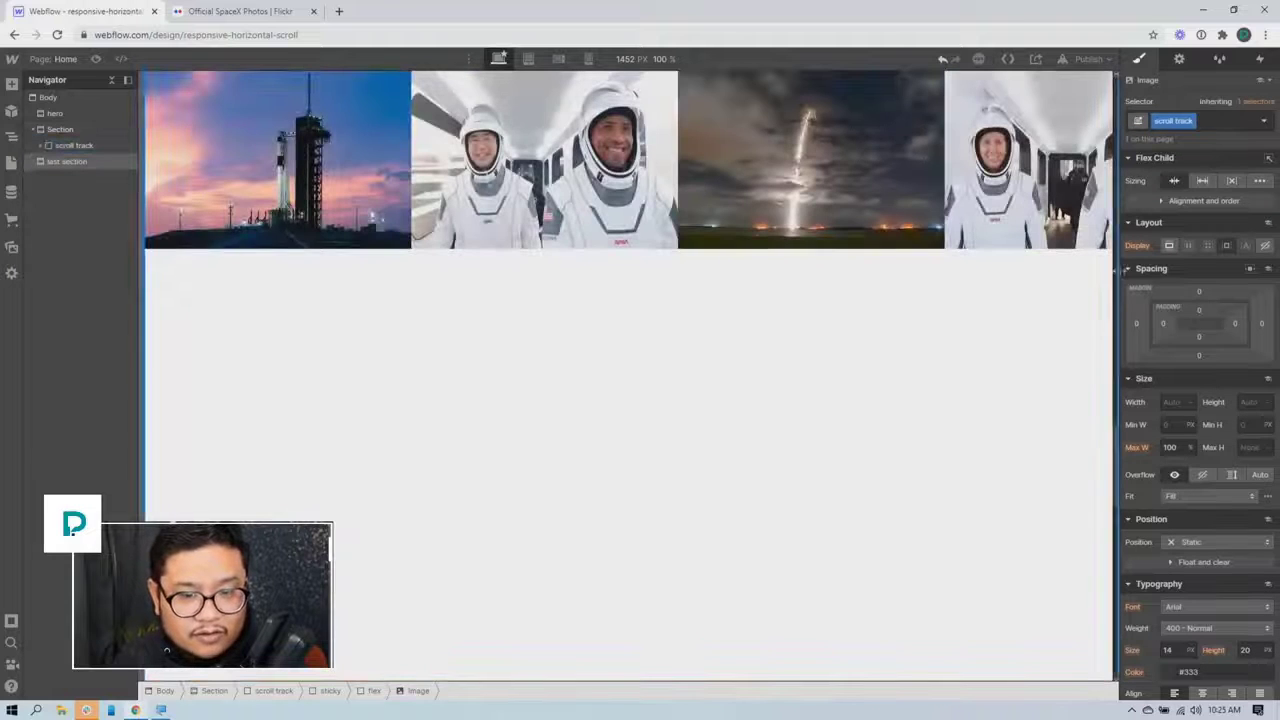
left_click_drag(1118, 447, 1138, 400)
Select the flex container inside scroll track and set its Width to 500vh
scroll(700, 280, "up", 1)
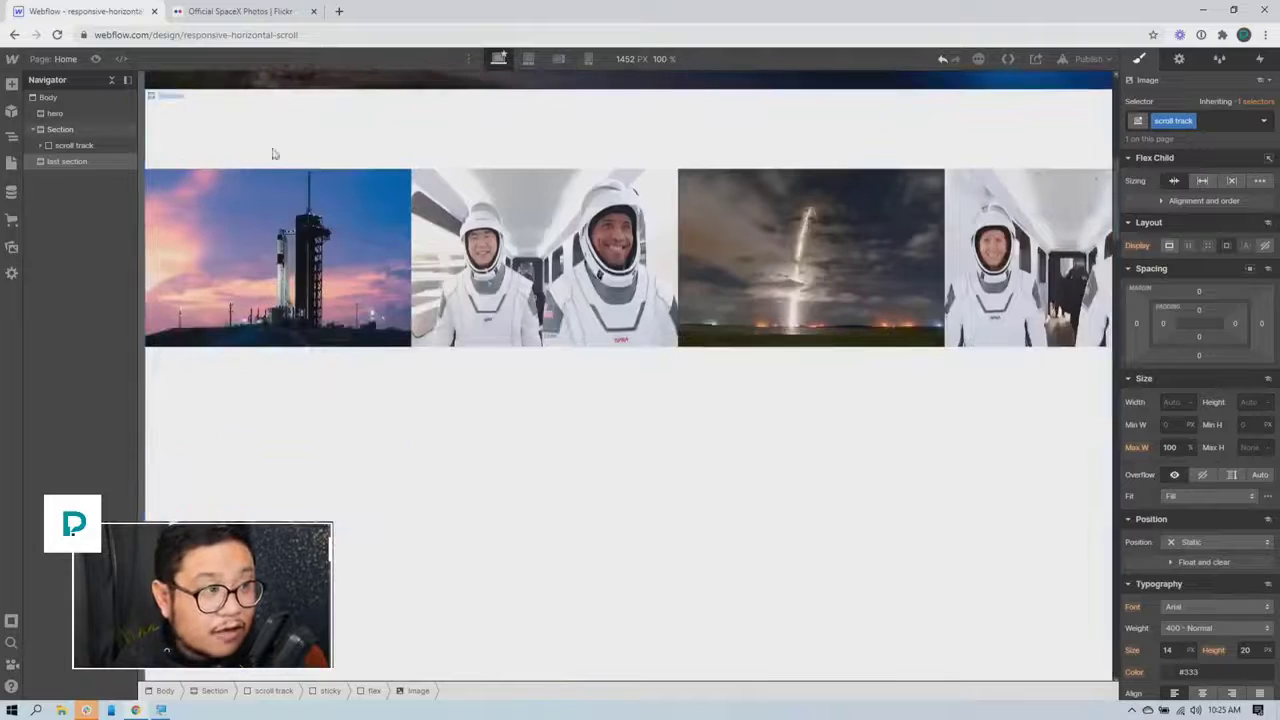
left_click(41, 146)
left_click(86, 175)
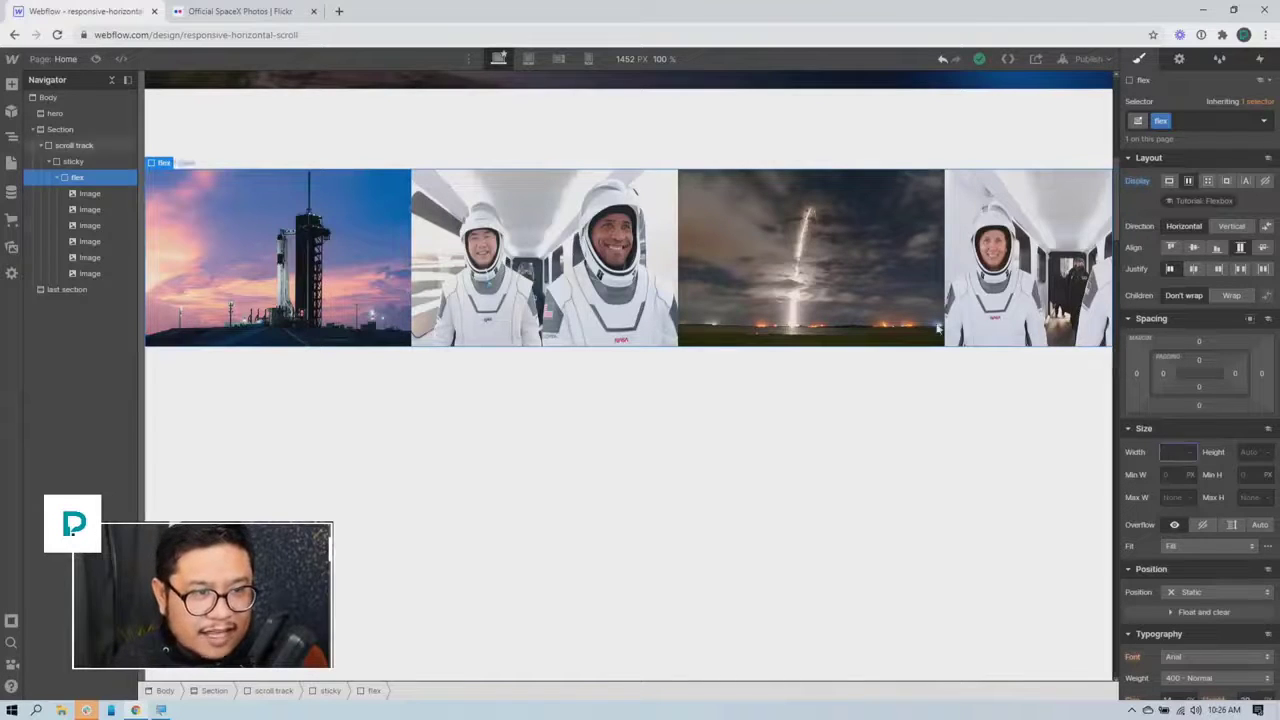
left_click(377, 130)
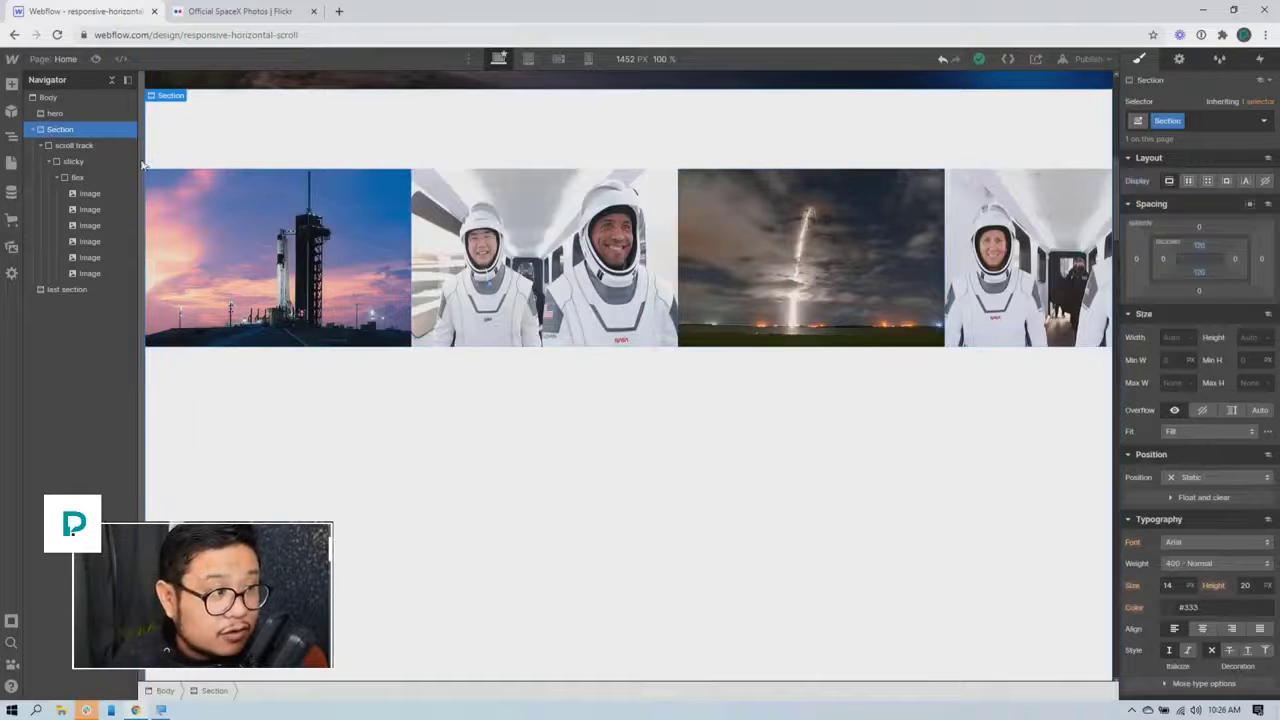
left_click(73, 145)
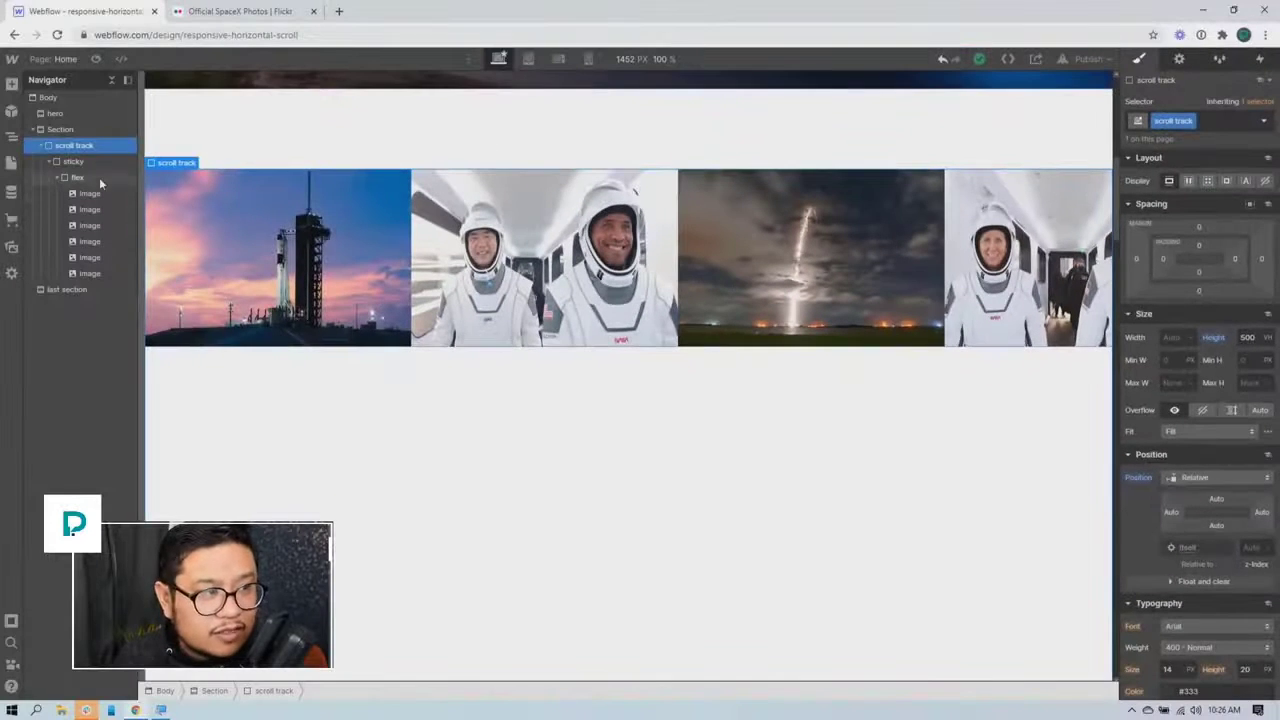
left_click(99, 177)
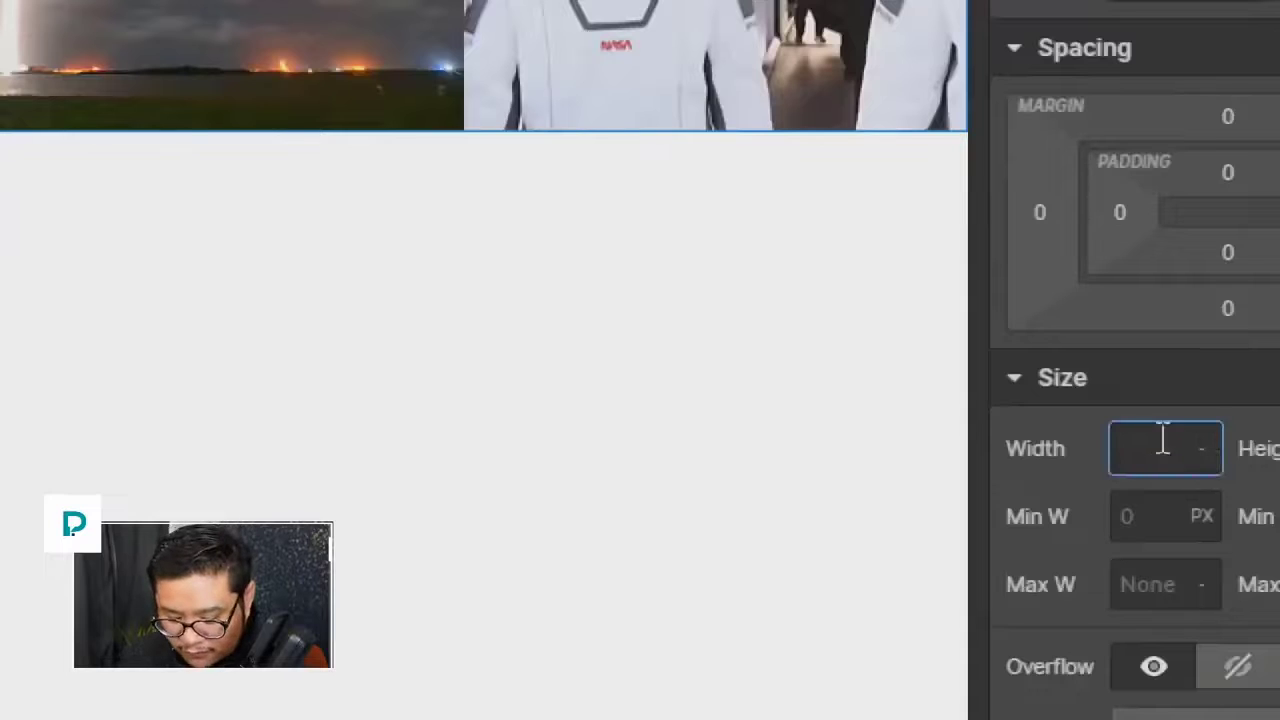
type("500")
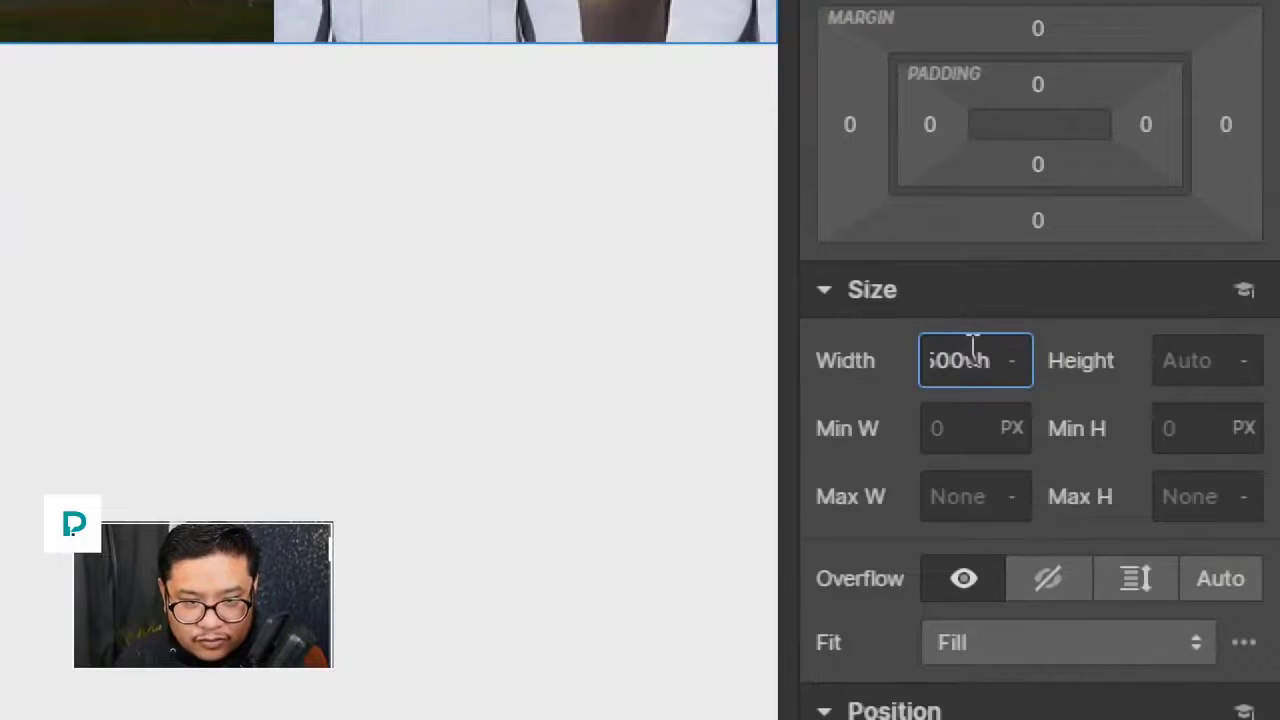
type("vh")
key("Return")
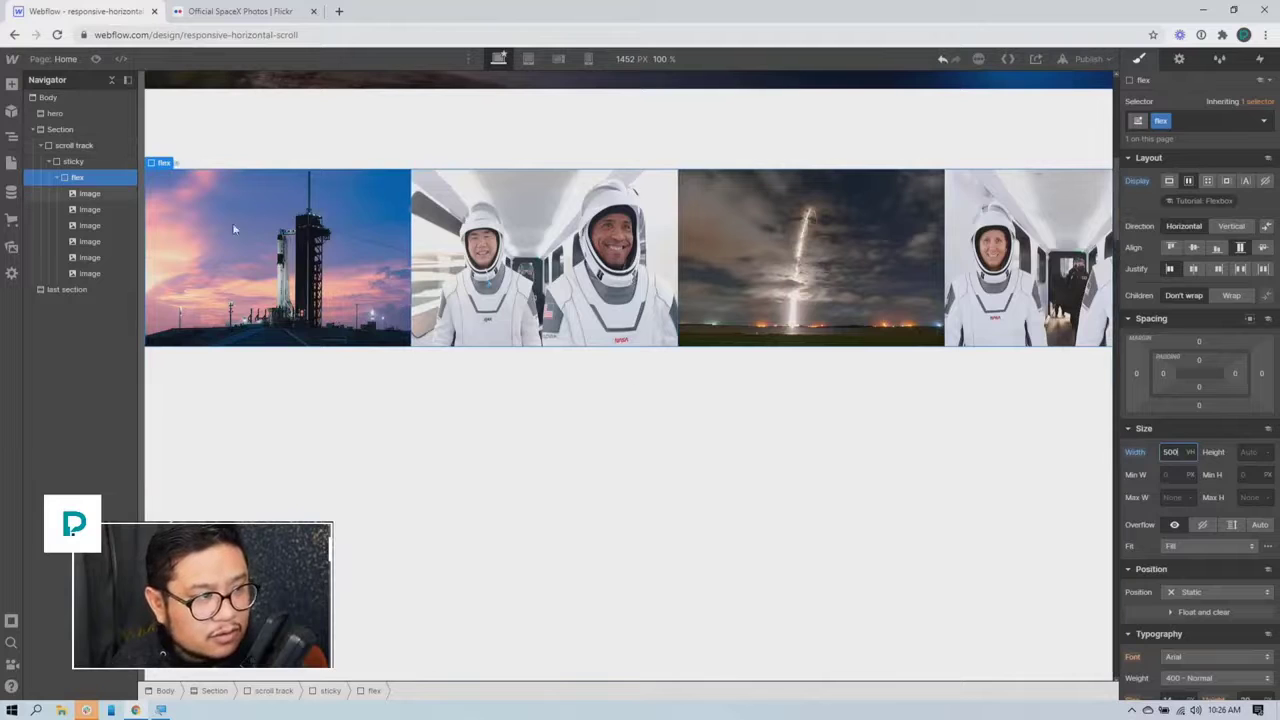
Try Grow sizing and 100% width on the first sunset image, then remove the width
left_click(89, 164)
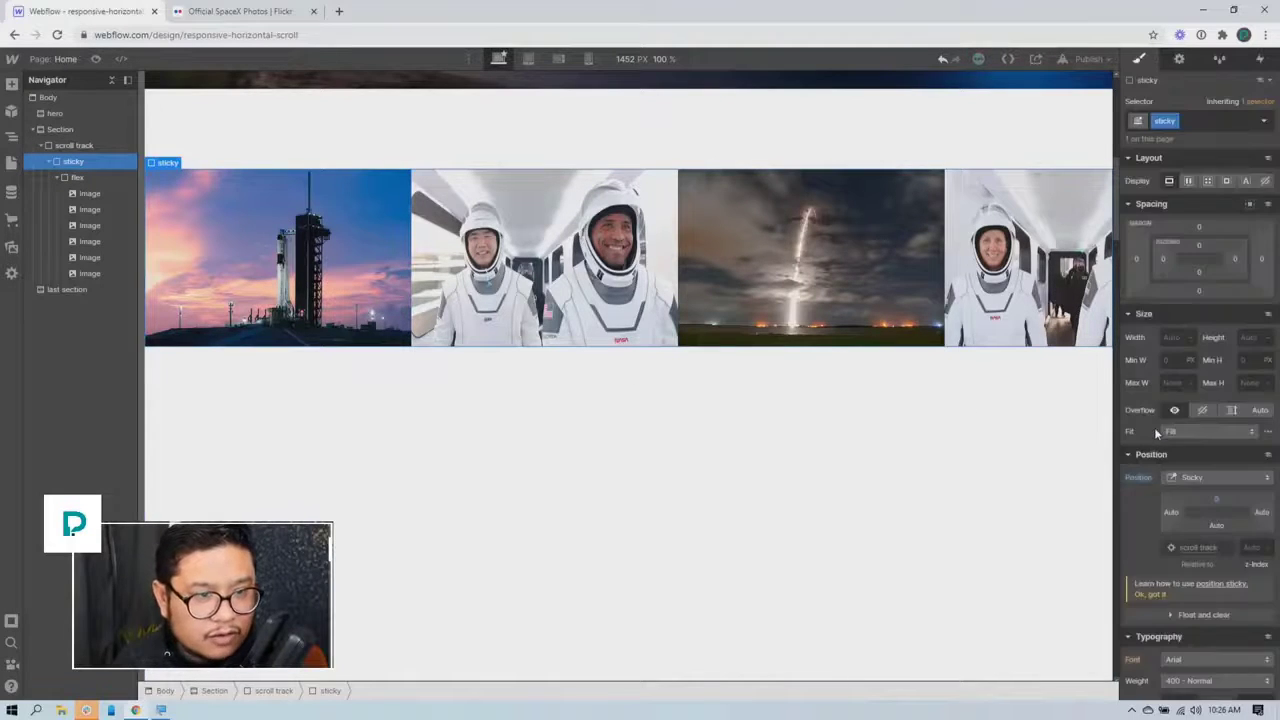
scroll(771, 261, "down", 10)
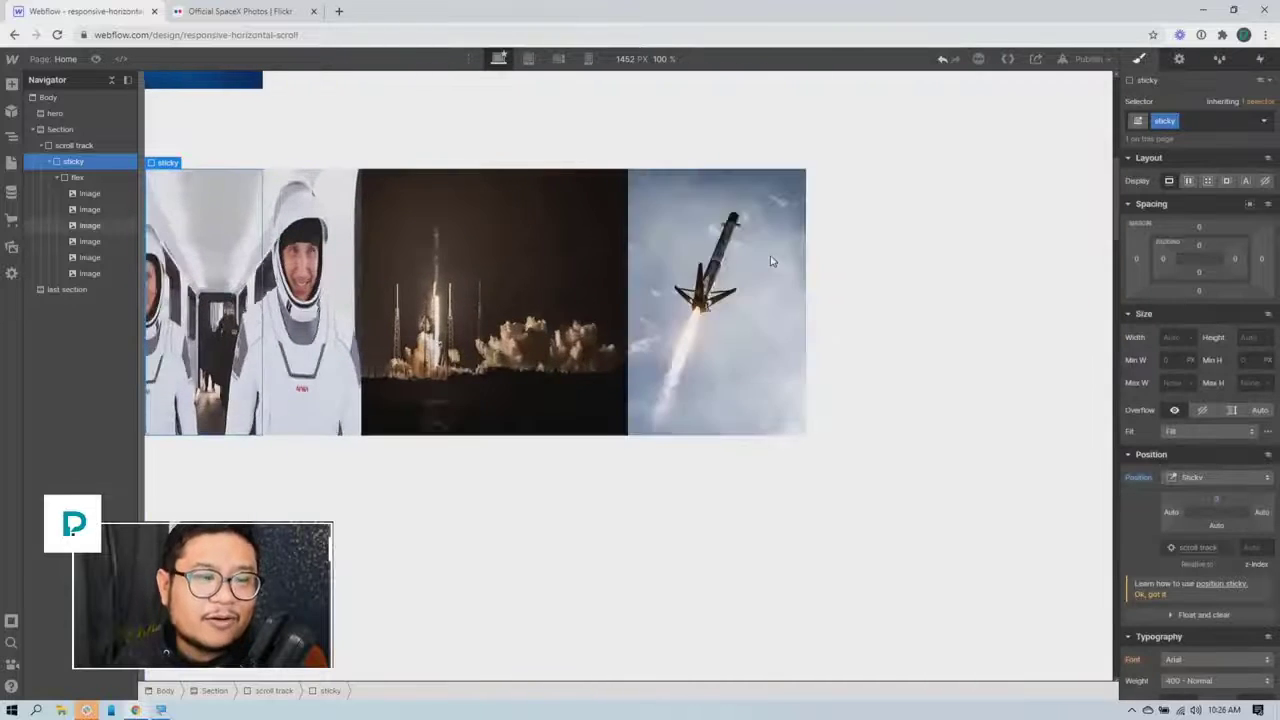
scroll(769, 253, "up", 5)
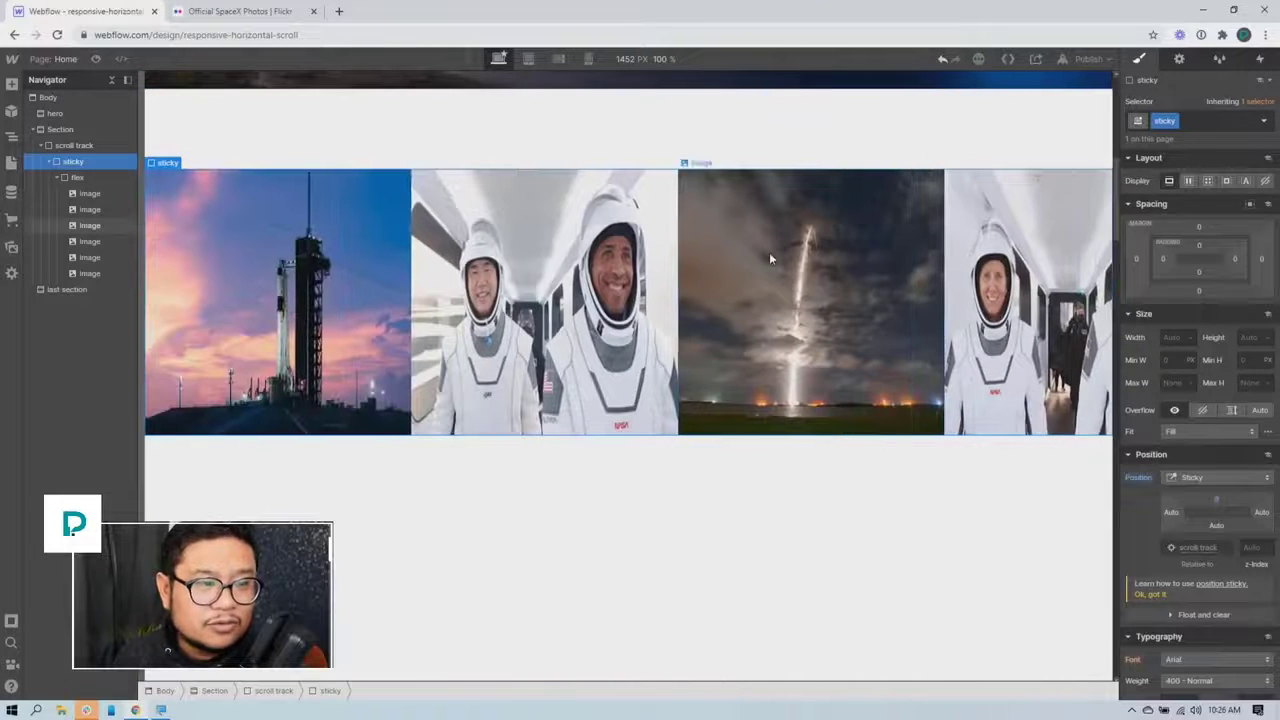
scroll(259, 239, "down", 10)
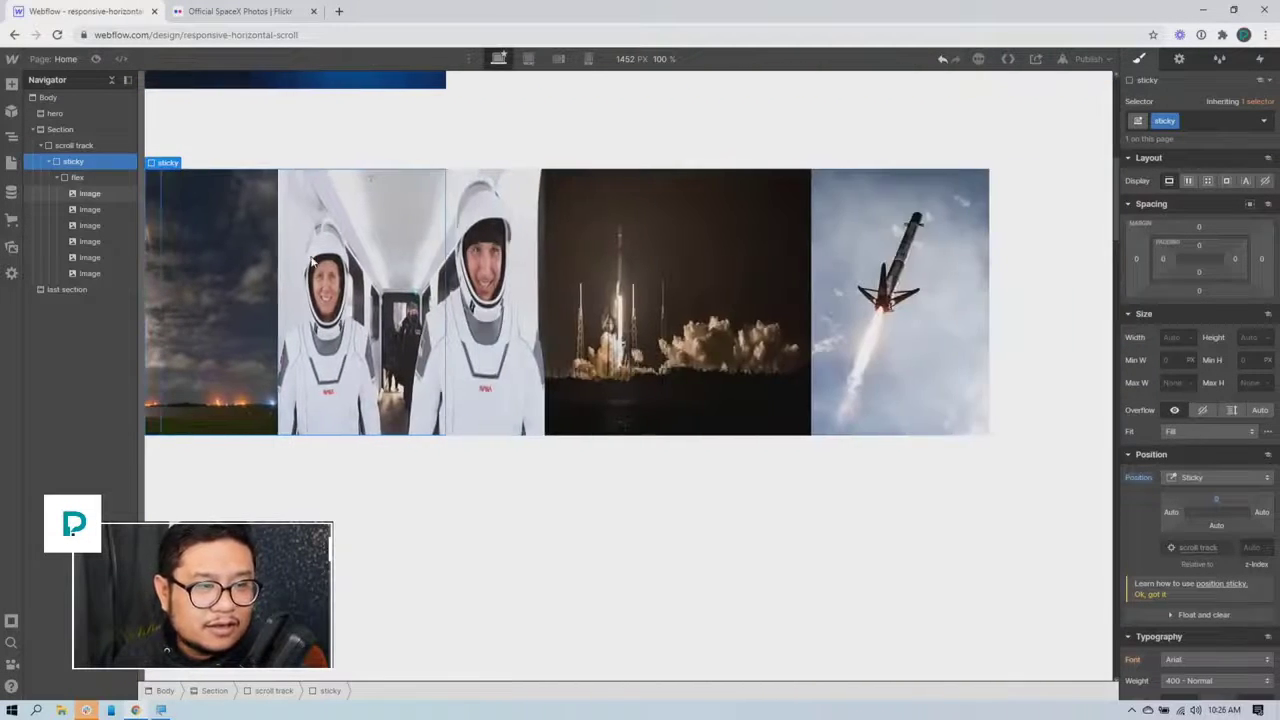
scroll(259, 239, "up", 6)
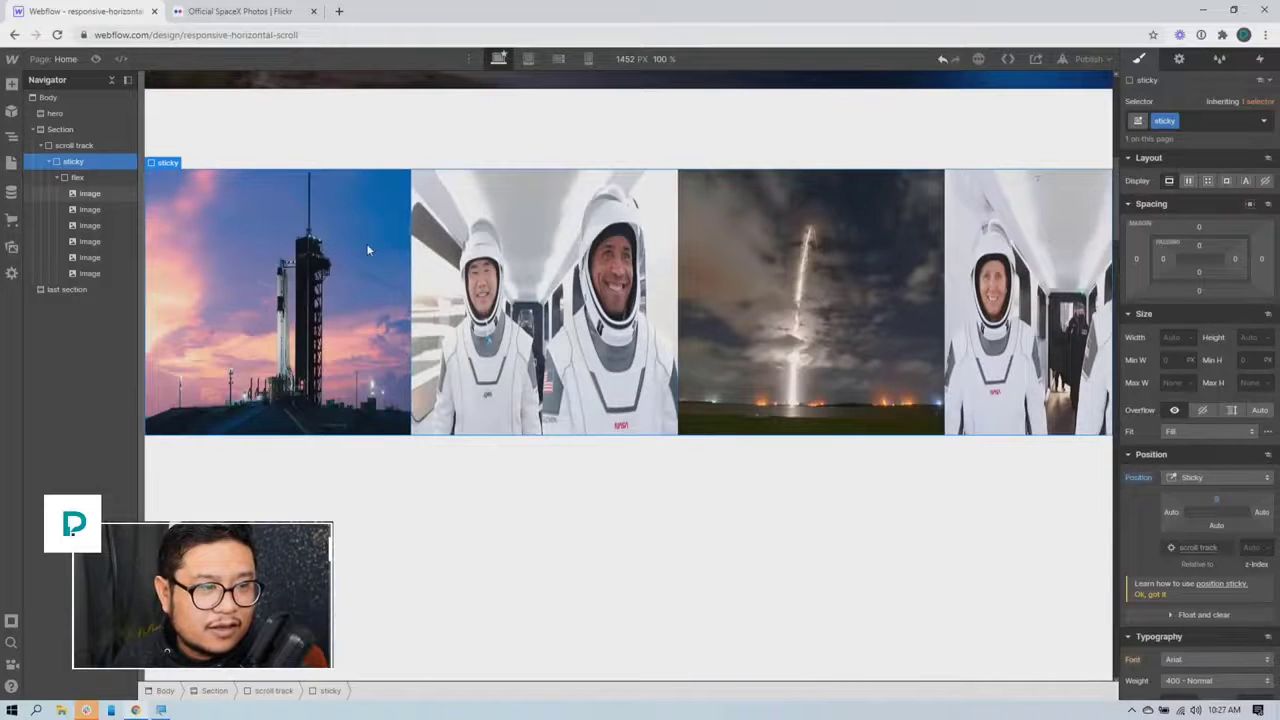
left_click(366, 243)
left_click(1204, 180)
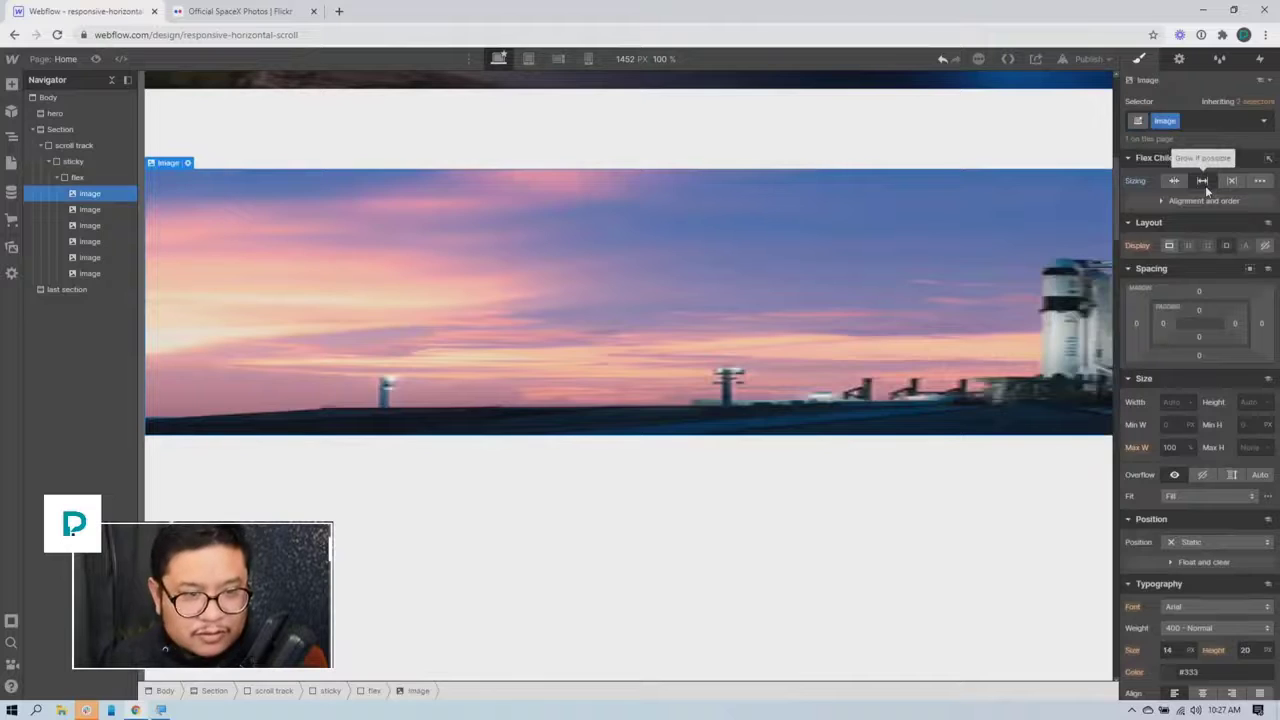
left_click(1203, 181)
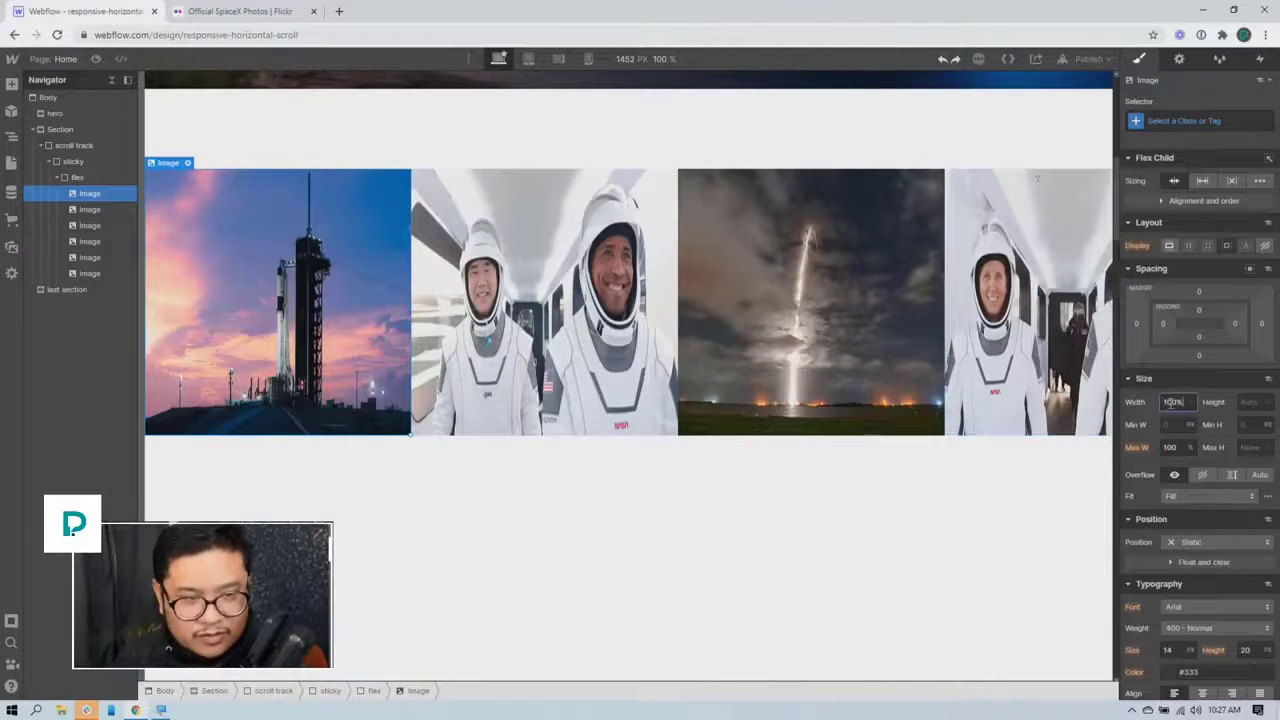
key("Return")
key("BackSpace")
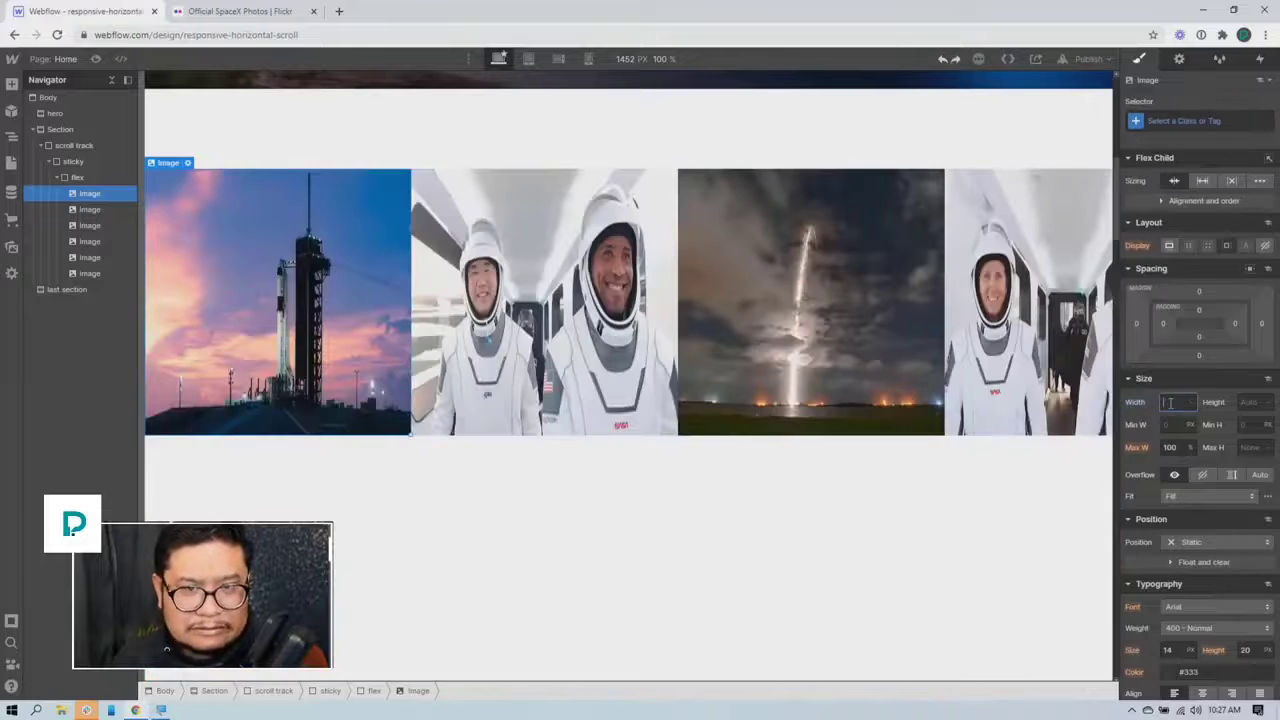
Set the photos' flex container Align to Start so images sit at the top
left_click(80, 178)
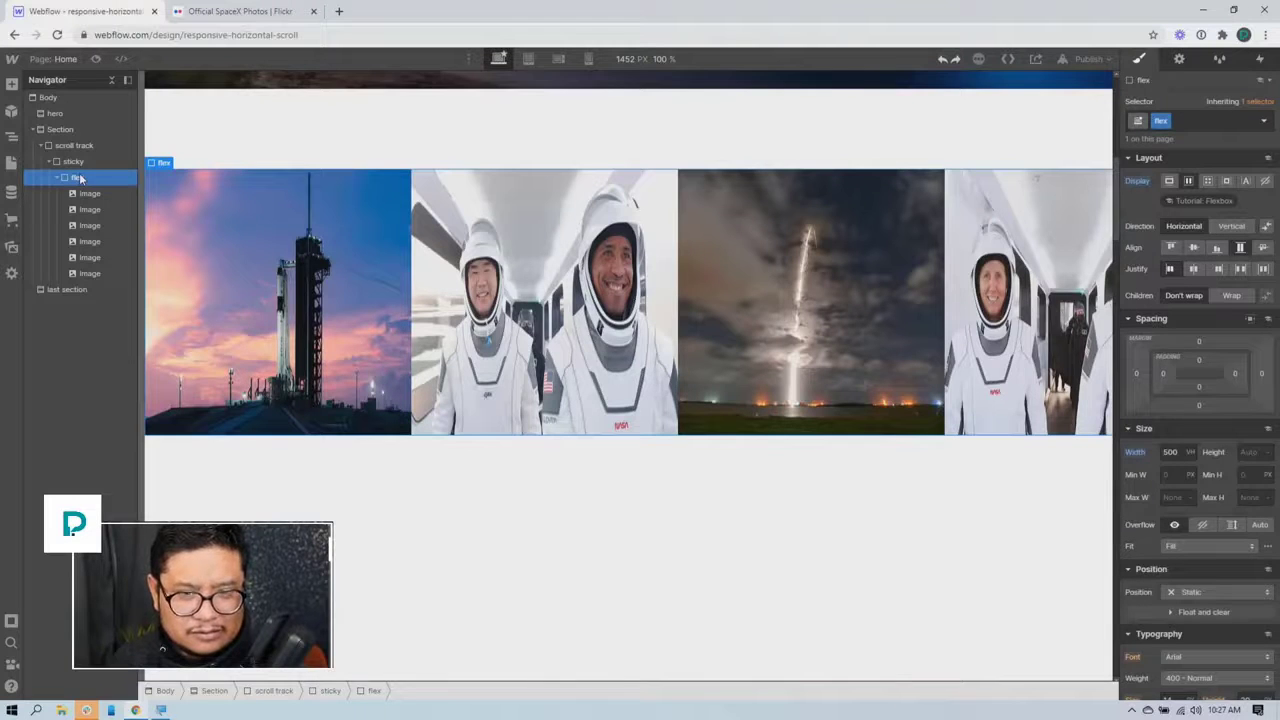
left_click(502, 304)
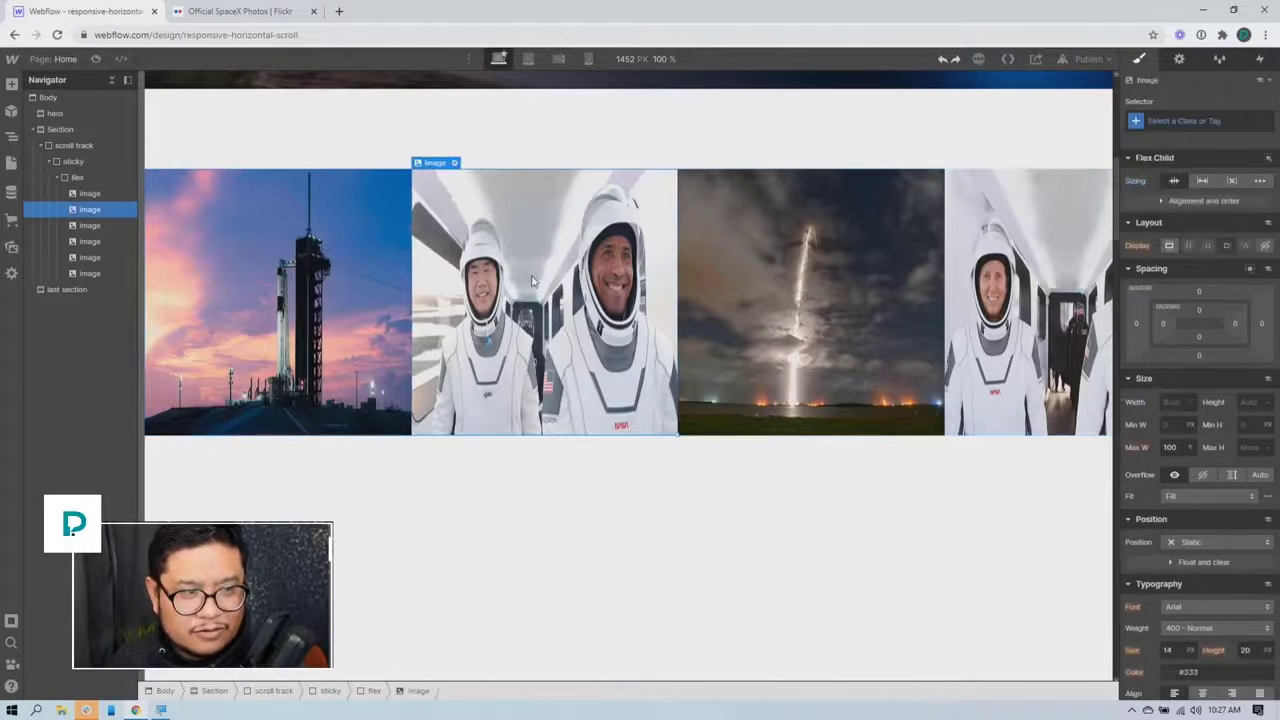
left_click(147, 300)
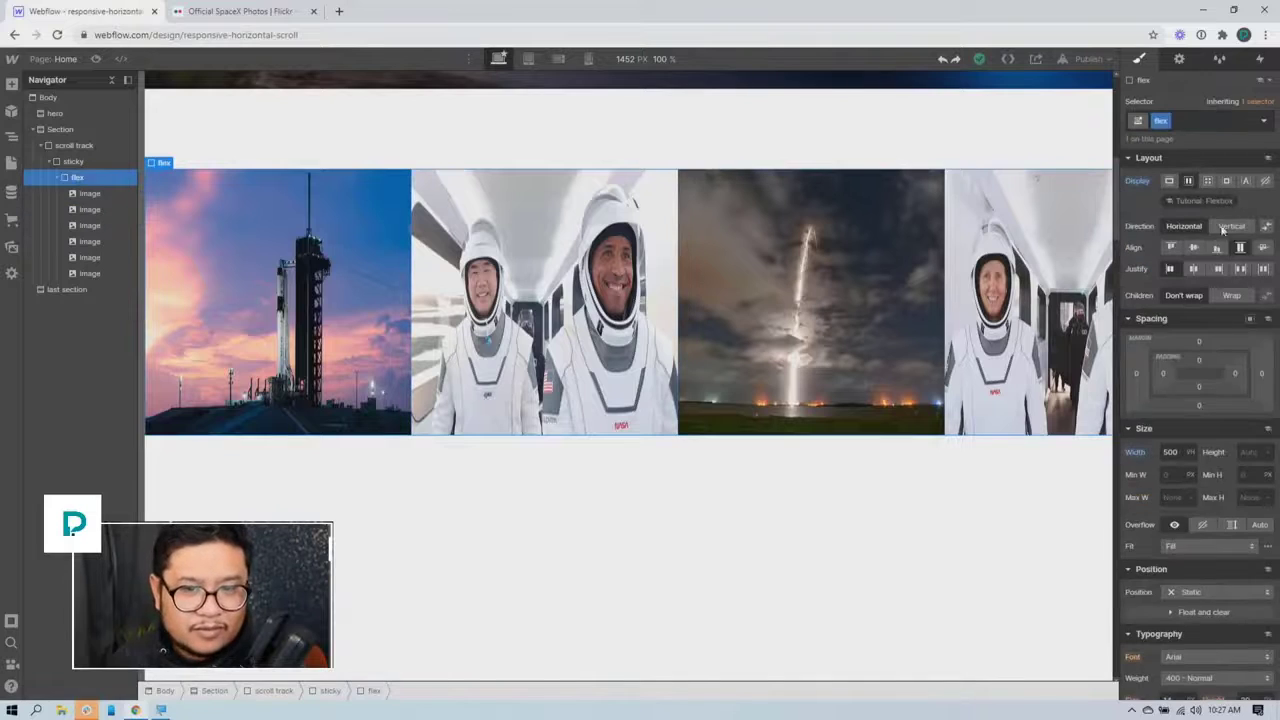
left_click(1174, 248)
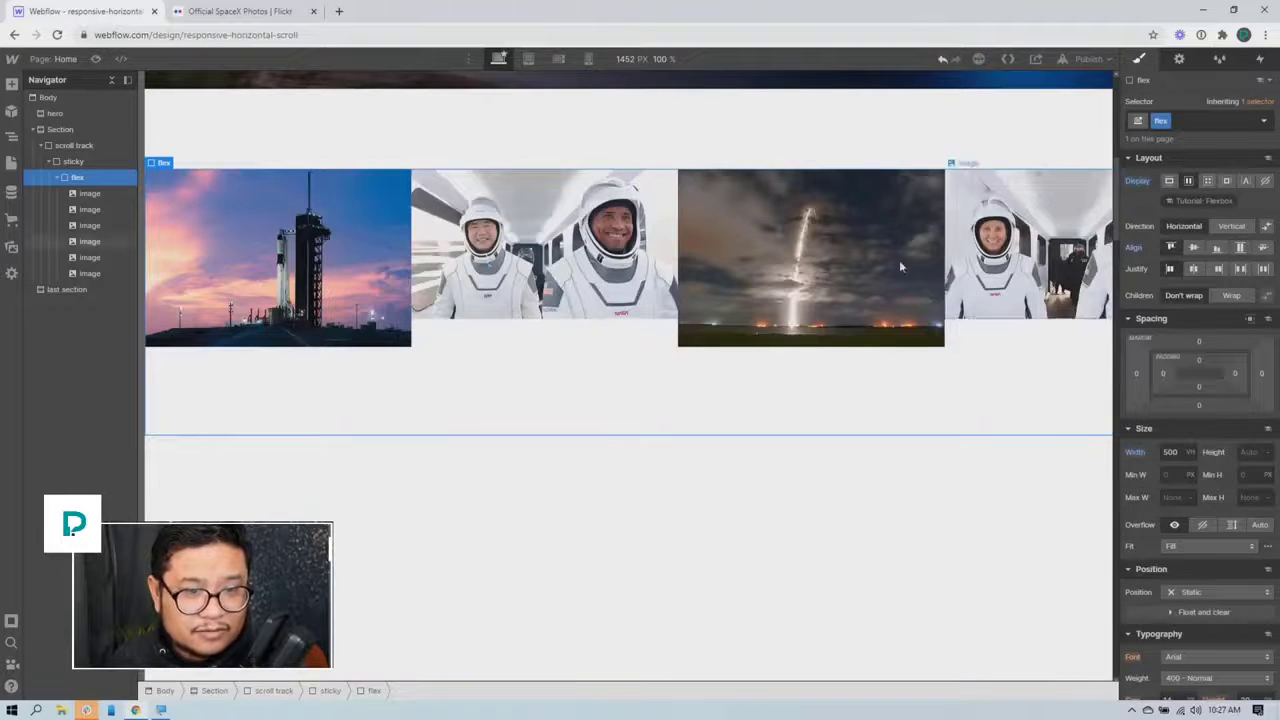
scroll(850, 262, "down", 5)
scroll(826, 262, "up", 5)
scroll(829, 262, "down", 5)
scroll(829, 262, "up", 4)
scroll(829, 262, "up", 2)
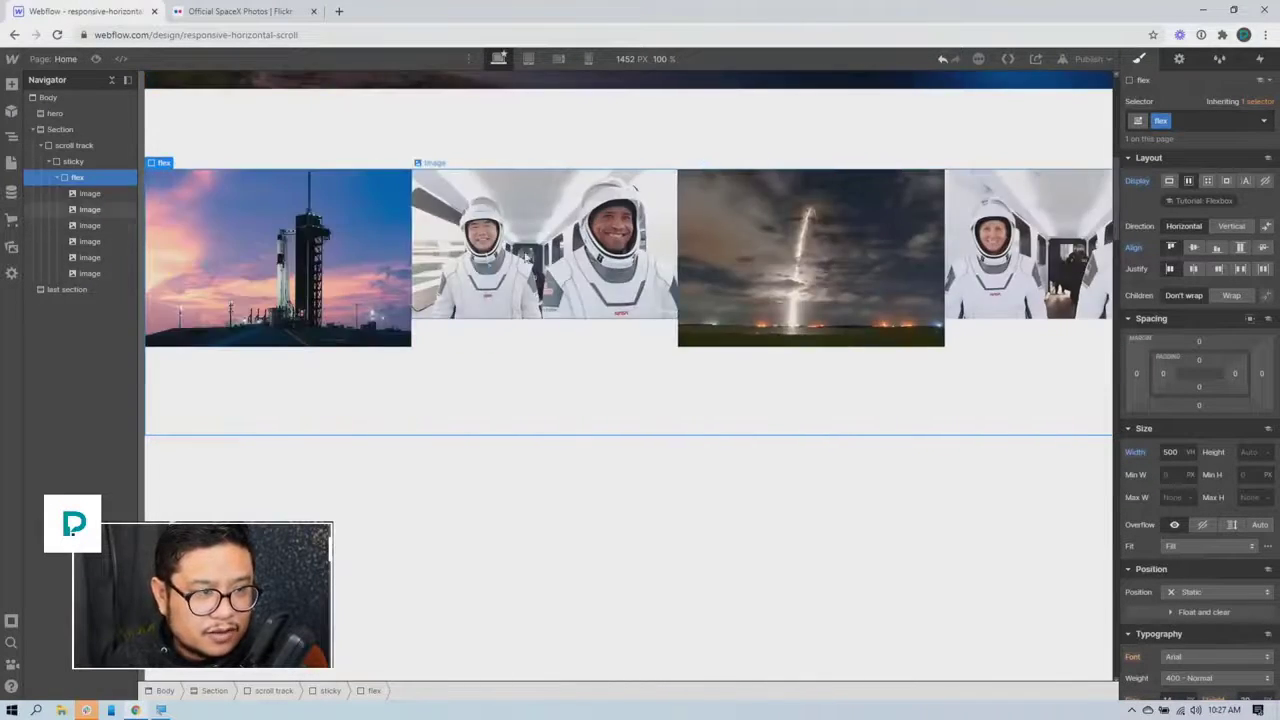
Set the first sunset image to Grow and give the astronaut photo the 'image' class
left_click(89, 193)
left_click(1202, 181)
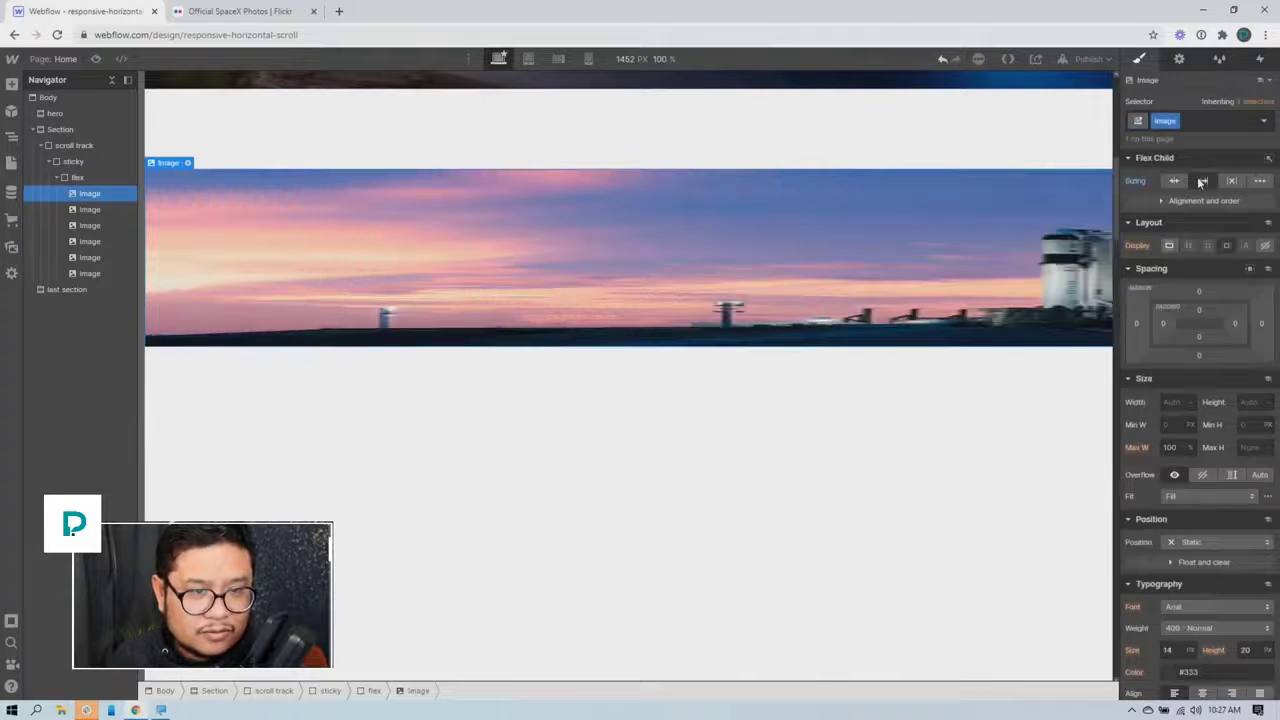
scroll(942, 247, "down", 5)
scroll(942, 245, "down", 4)
scroll(942, 242, "up", 1)
left_click(760, 245)
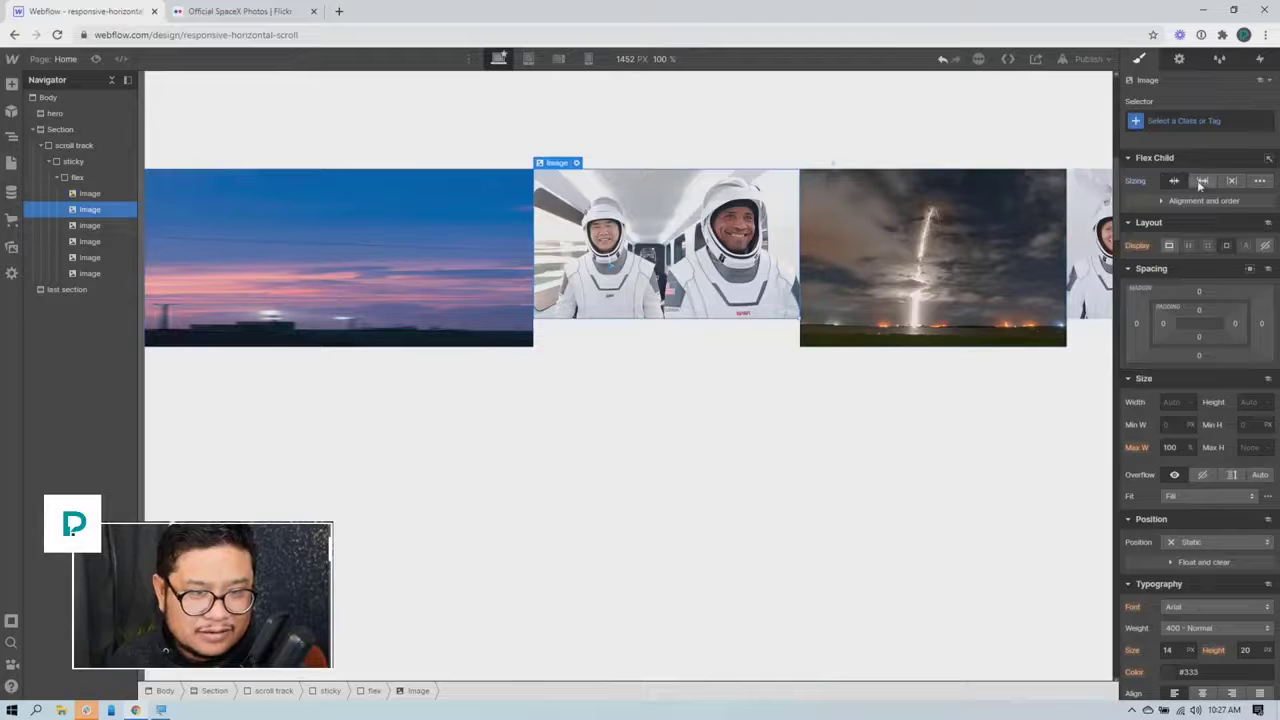
key("ctrl+Return")
type("image")
key("Return")
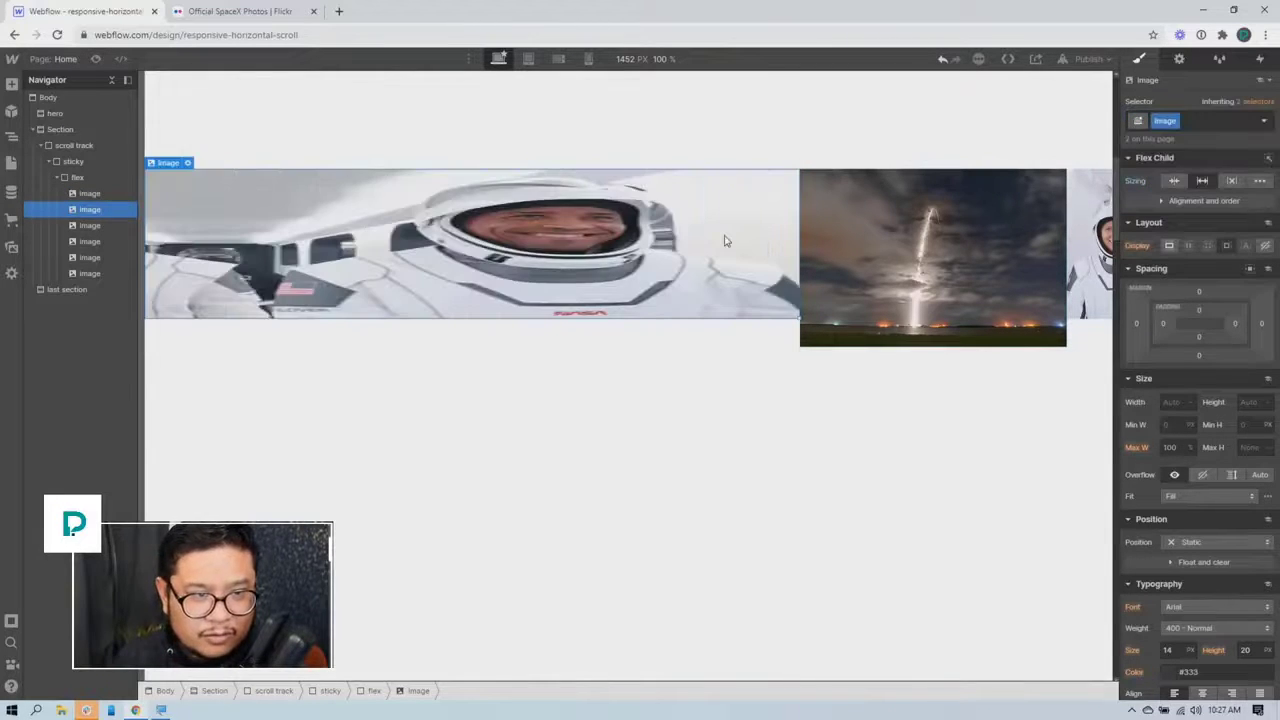
Apply the 'image' class to the night launch photo and the second astronaut photo
left_click(947, 183)
key("ctrl+Return")
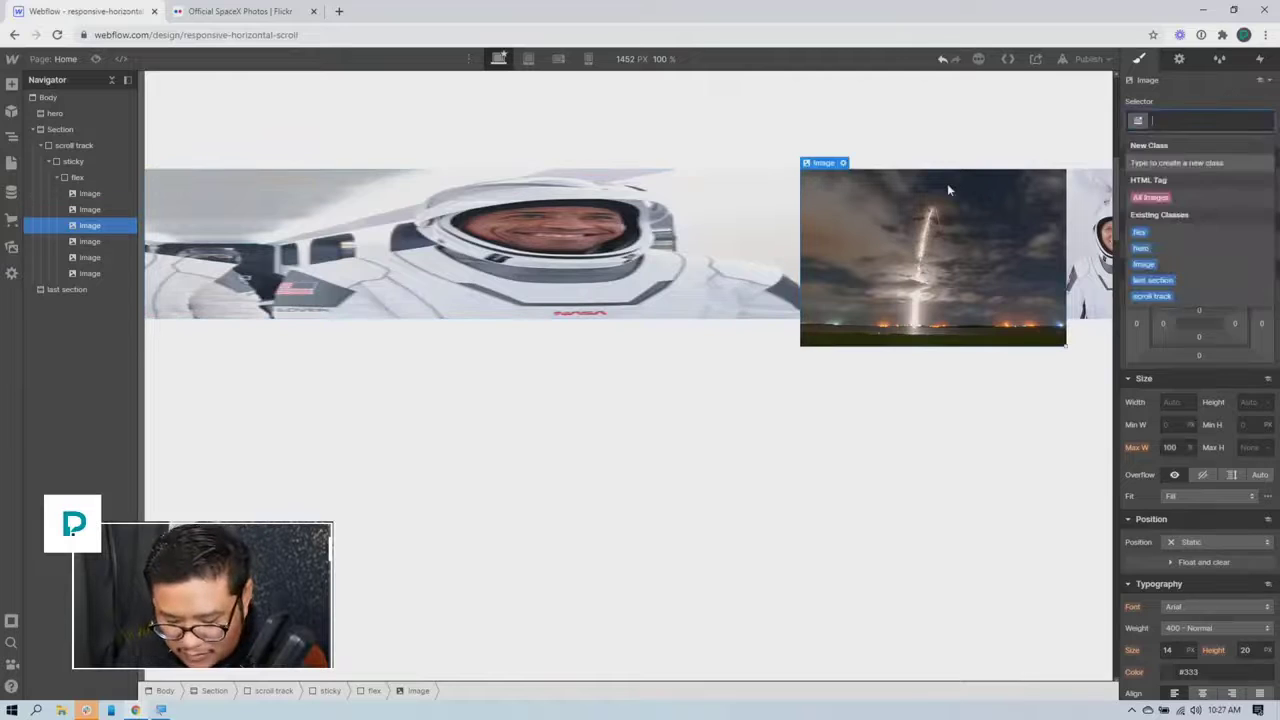
type("image")
key("Return")
left_click(1092, 218)
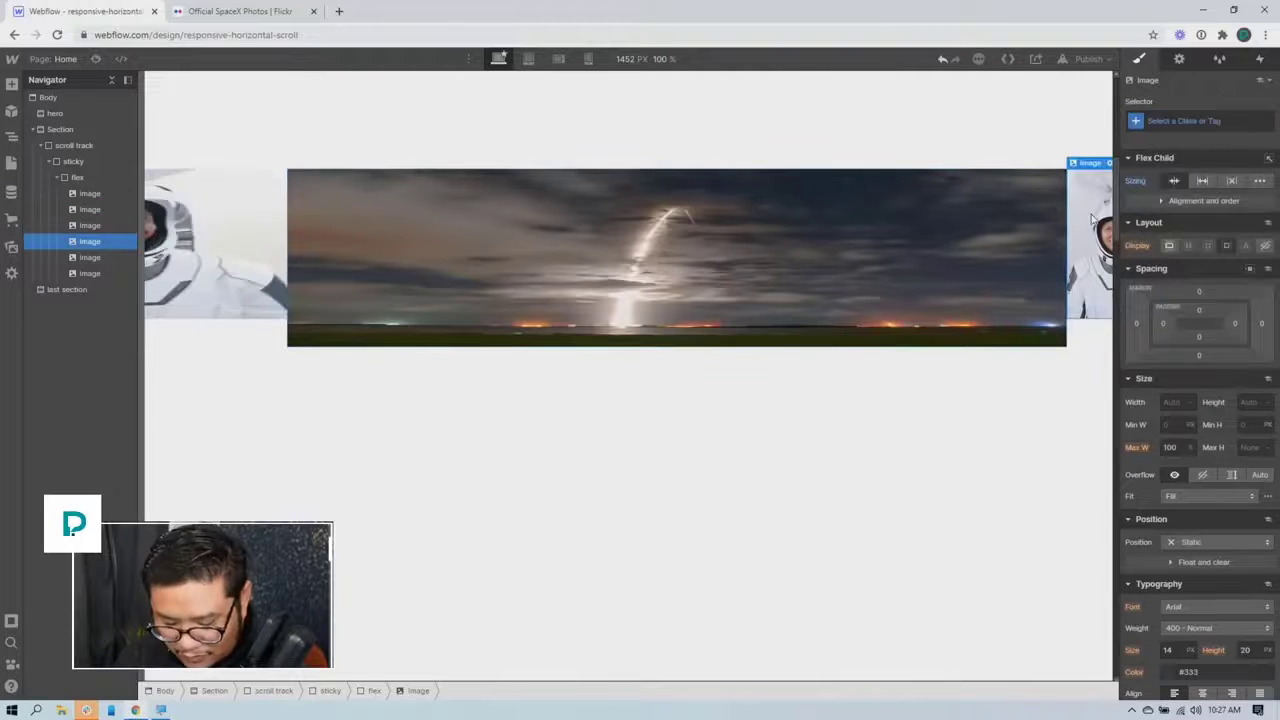
key("ctrl+Return")
type("image")
key("Return")
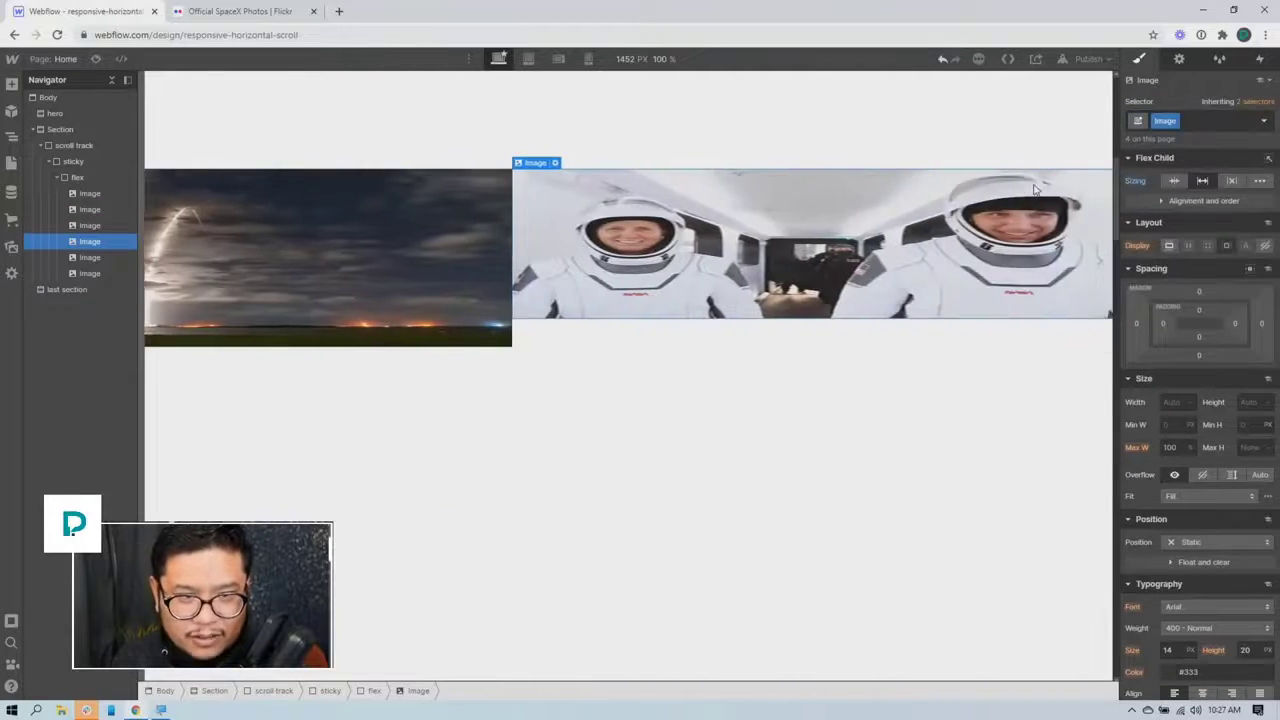
Apply the 'image' class to the launch pad smoke and rocket booster photos
left_click(872, 244)
key("ctrl+Return")
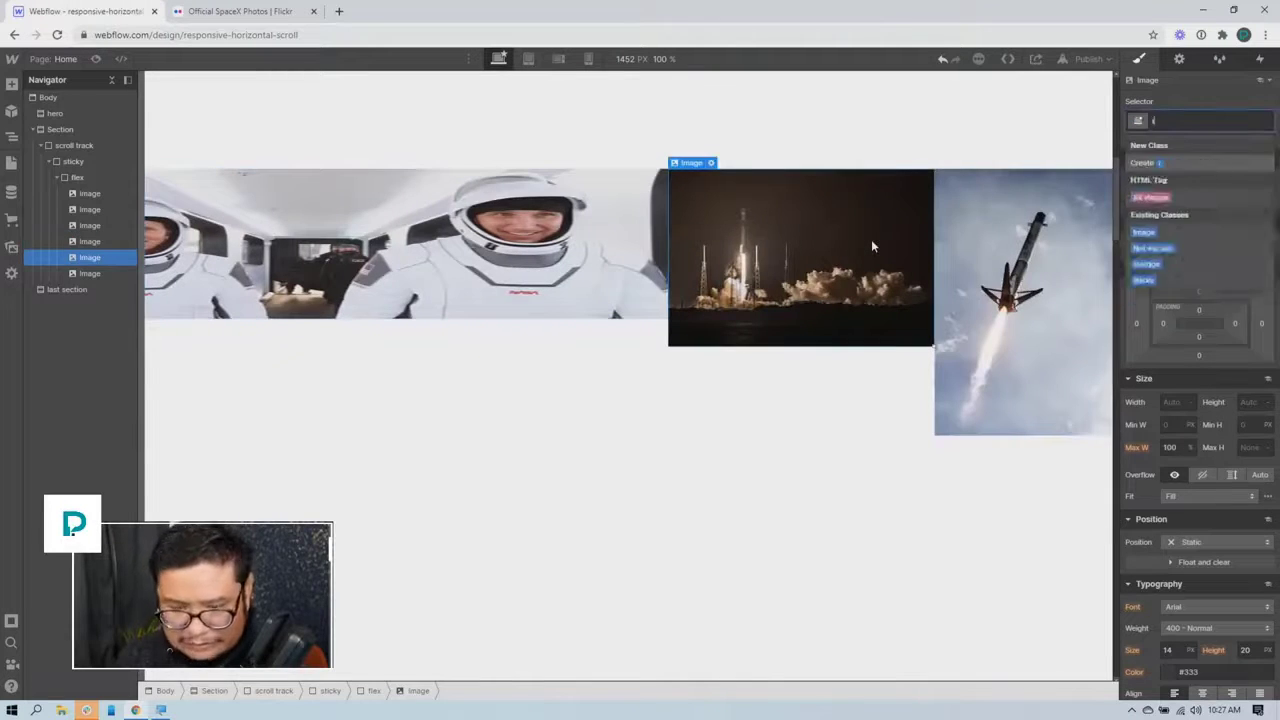
type("image")
key("Return")
left_click(1003, 288)
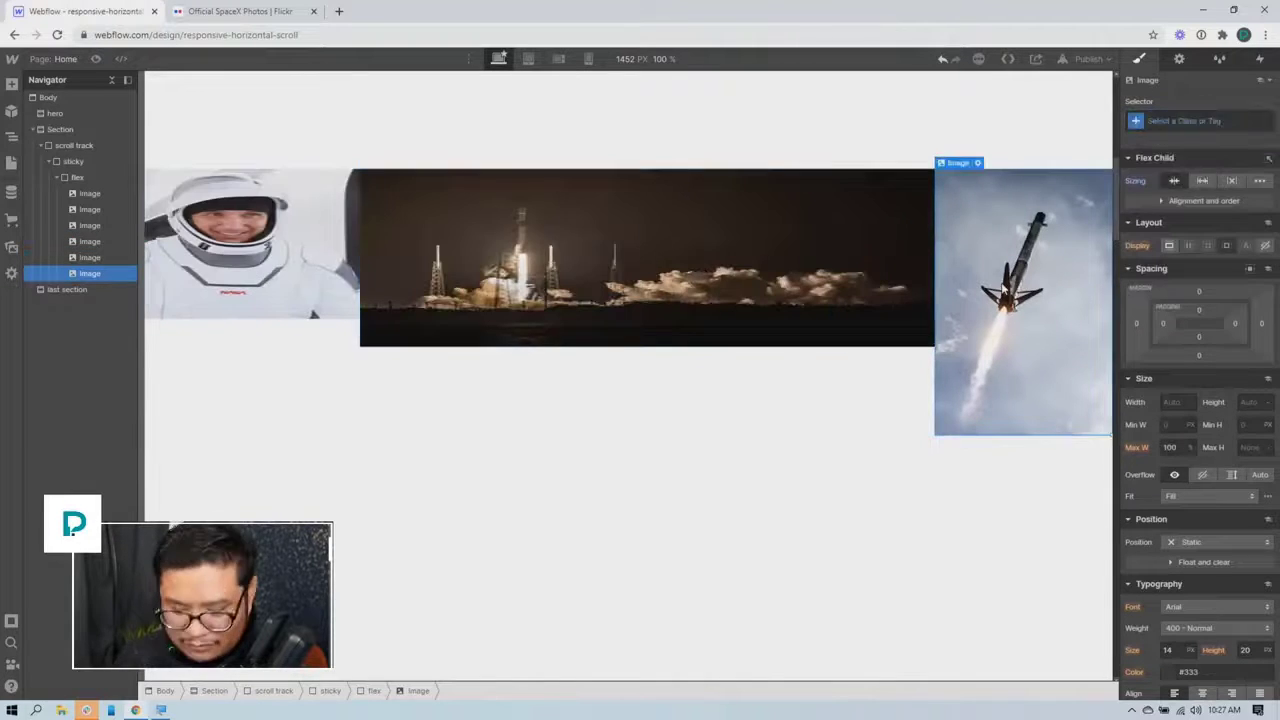
key("ctrl+Return")
type("im")
key("Return")
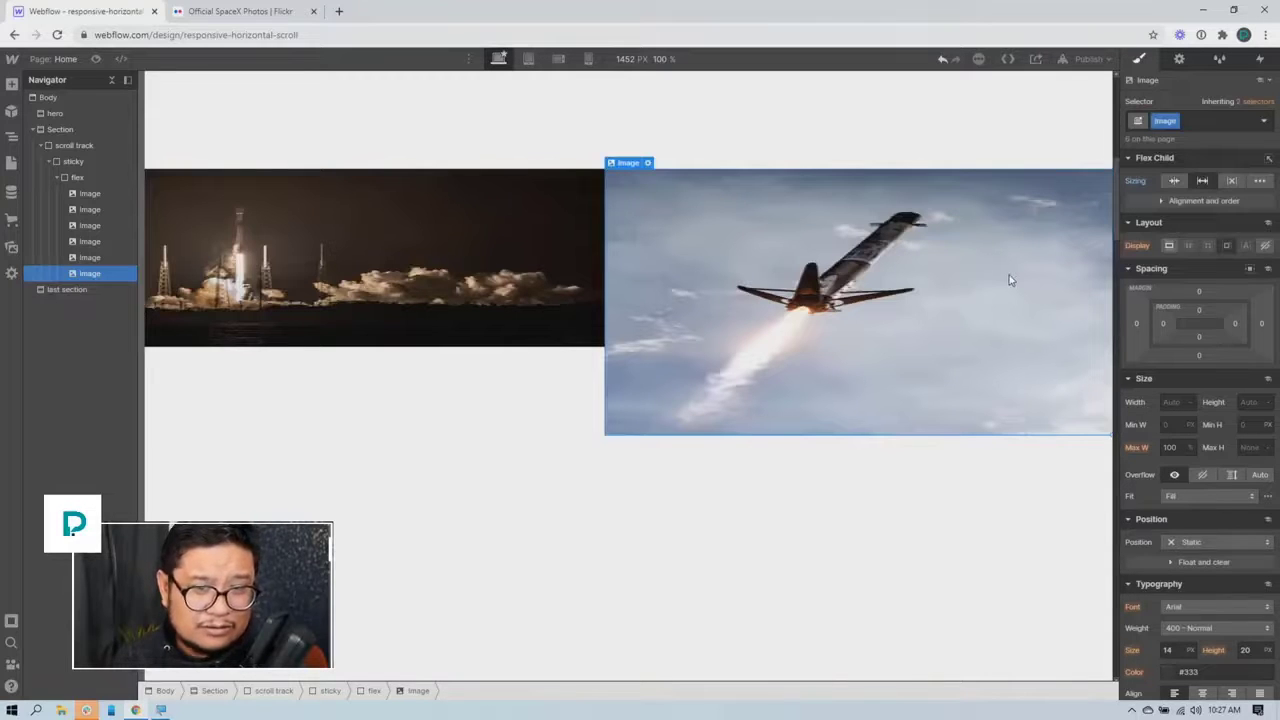
scroll(960, 285, "down", 5)
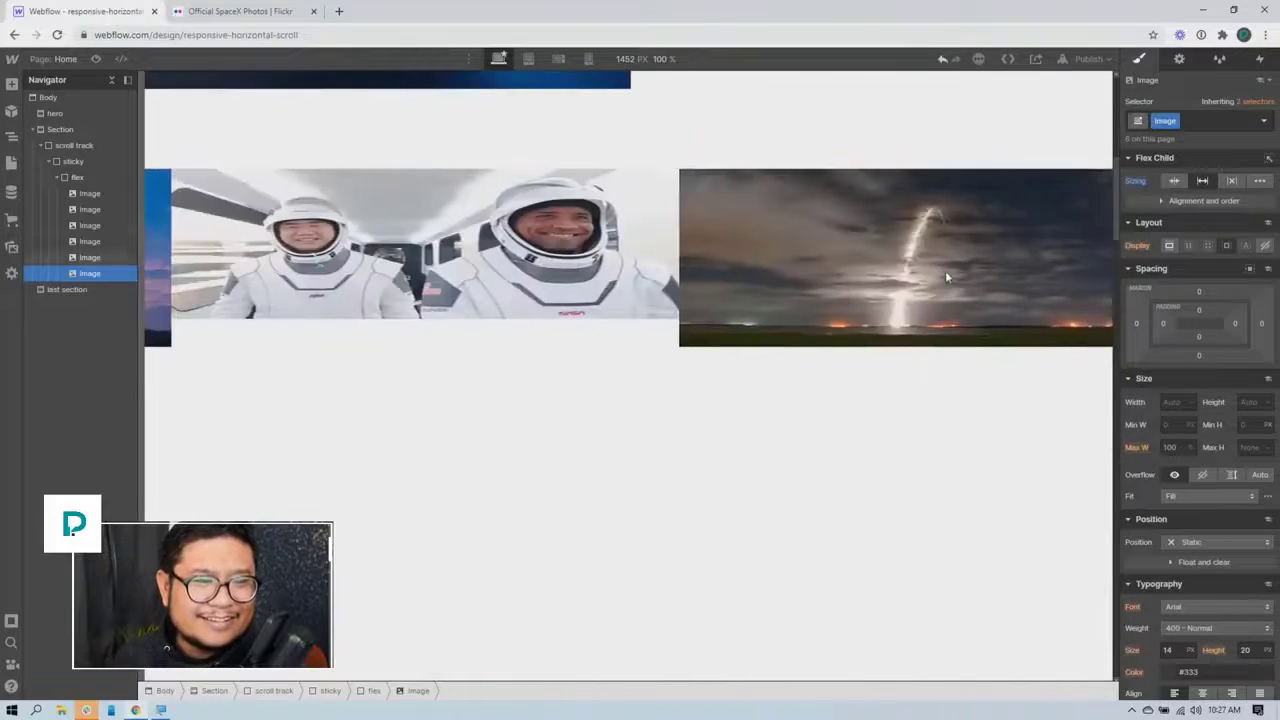
scroll(944, 273, "down", 3)
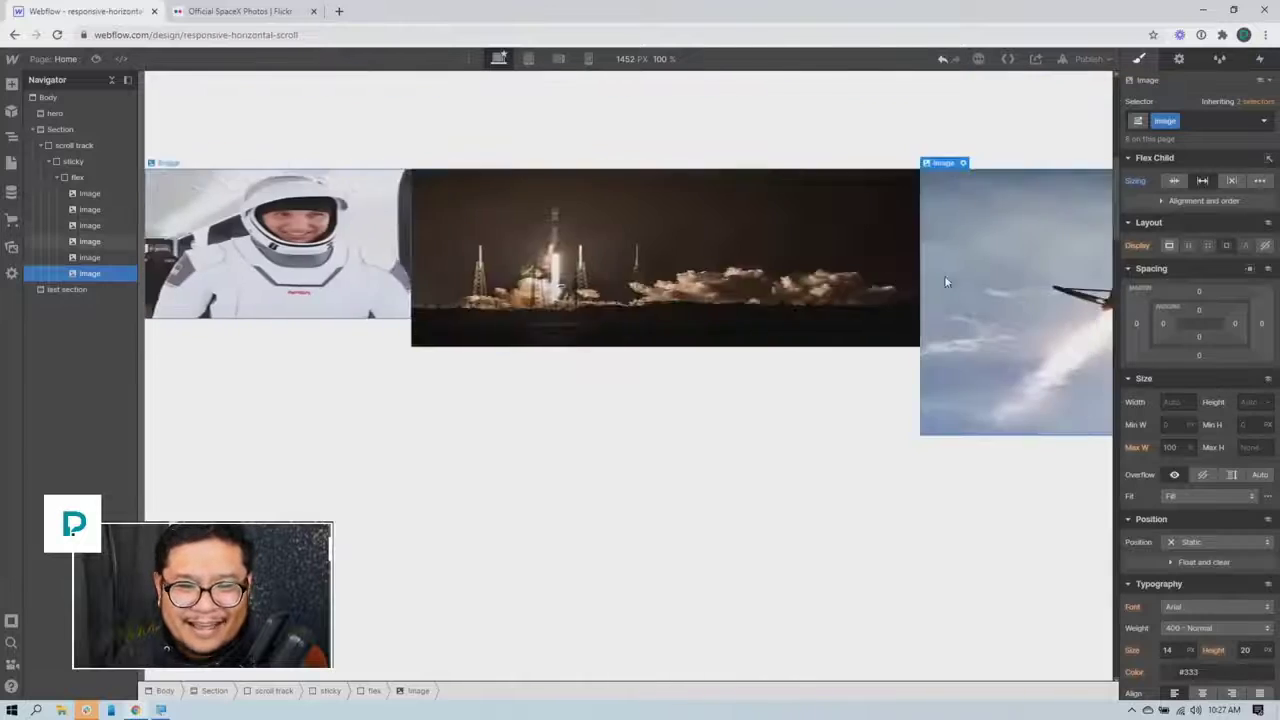
scroll(947, 268, "up", 3)
Undo the image's full-width change so the photo row looks normal again
key("ctrl+z")
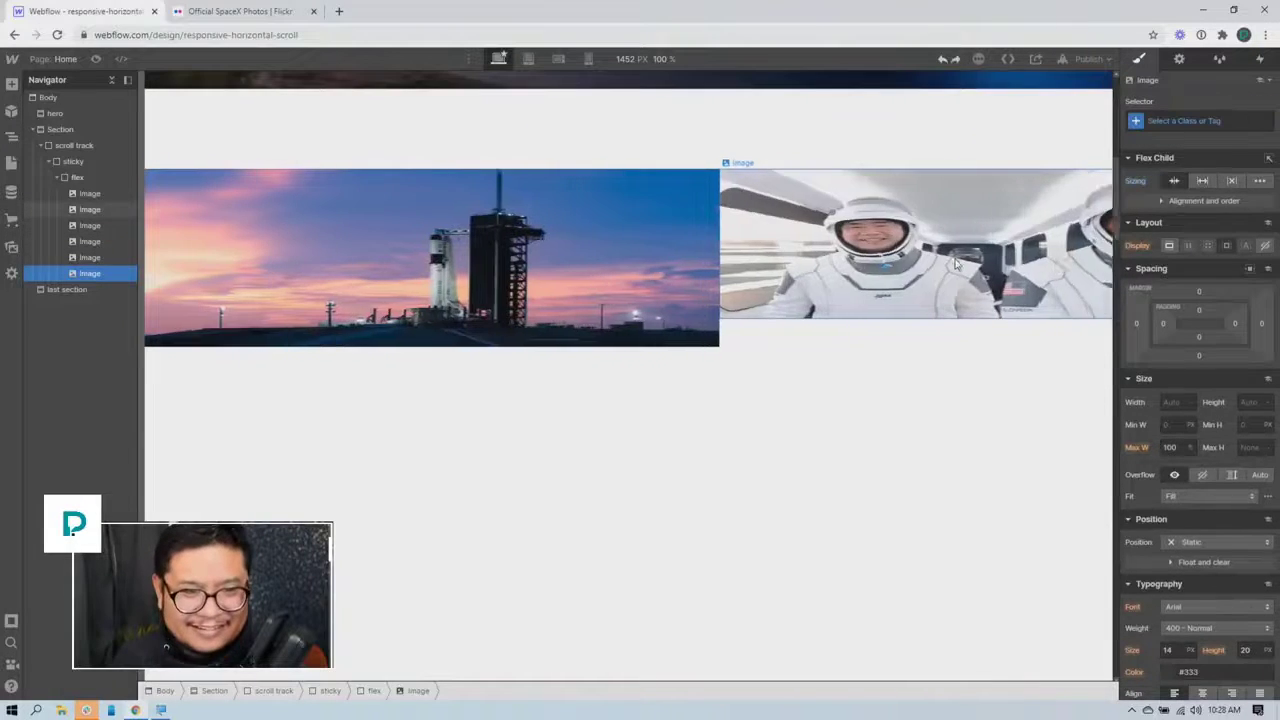
key("ctrl+z")
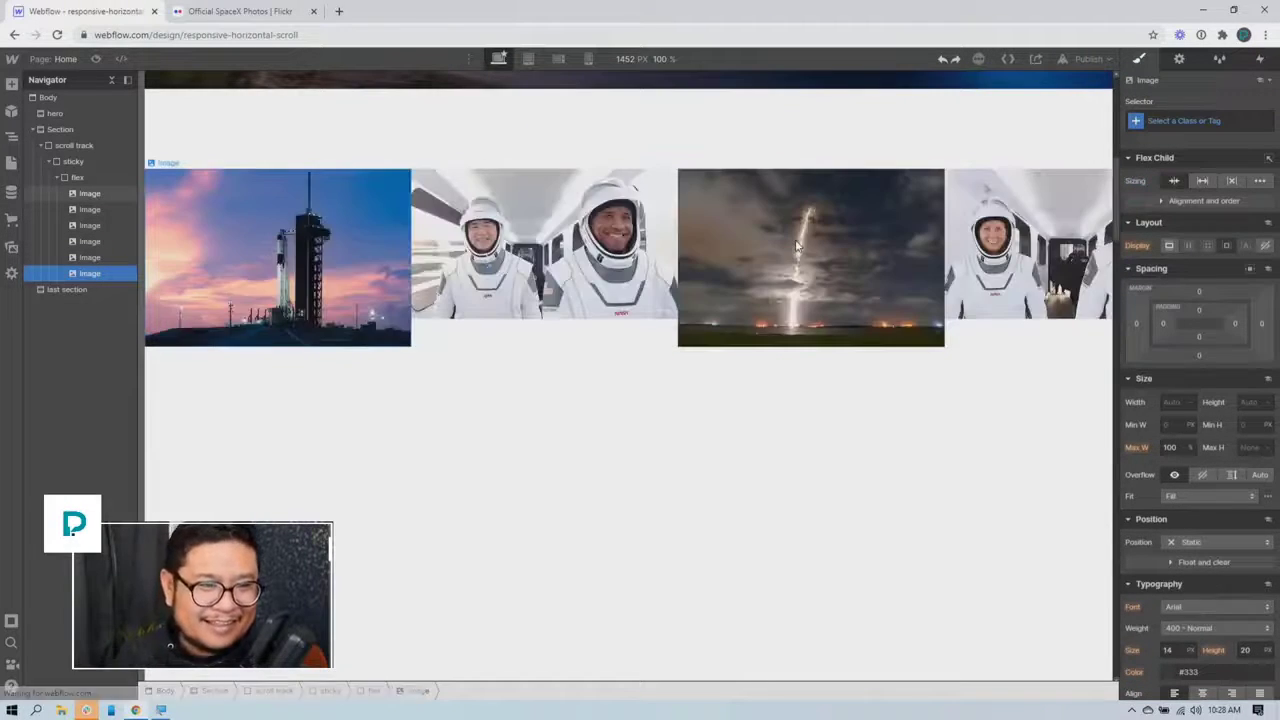
scroll(795, 245, "down", 3)
key("ctrl+shift+z")
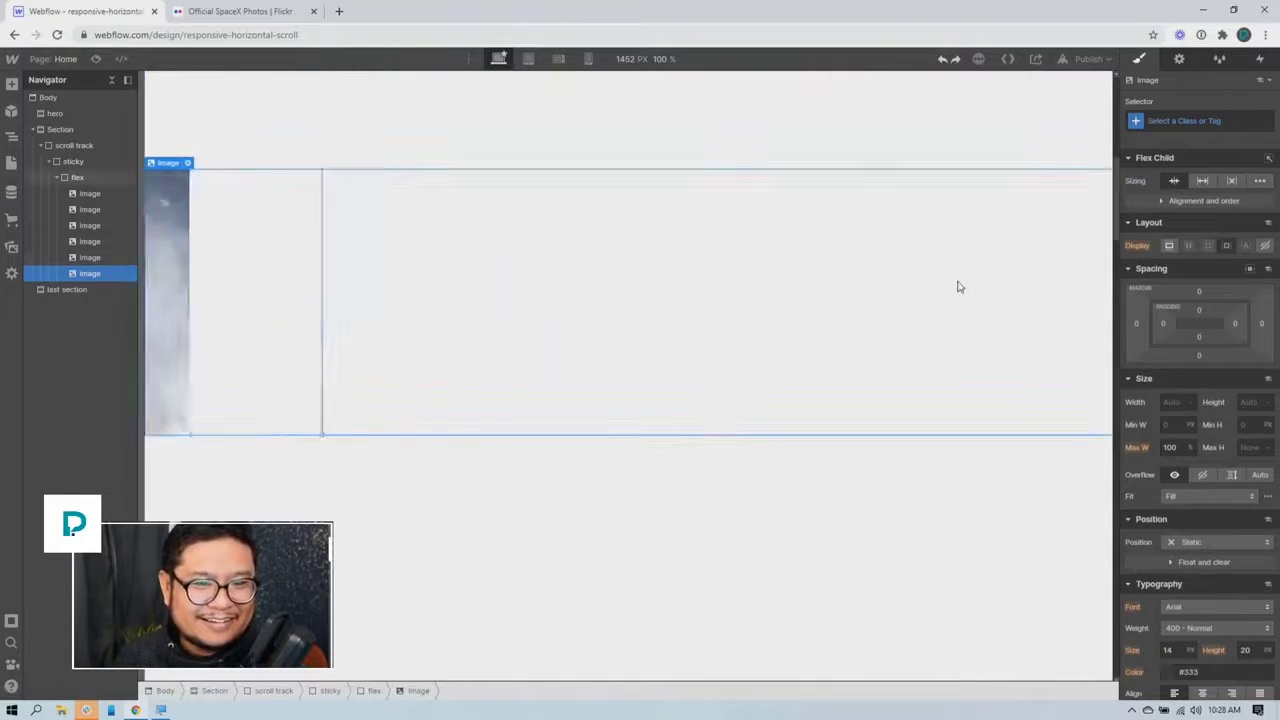
key("ctrl+z")
Switch the flex wrapper's Display to Grid
scroll(931, 271, "up", 5)
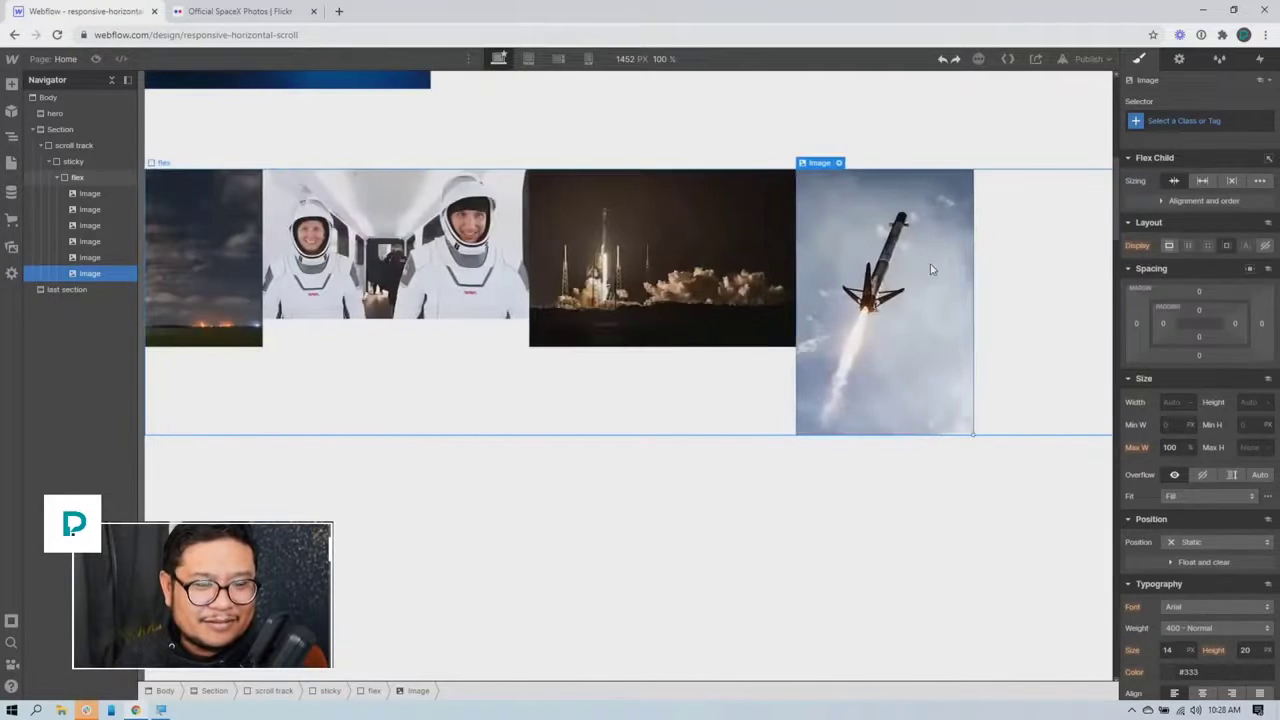
scroll(931, 268, "down", 5)
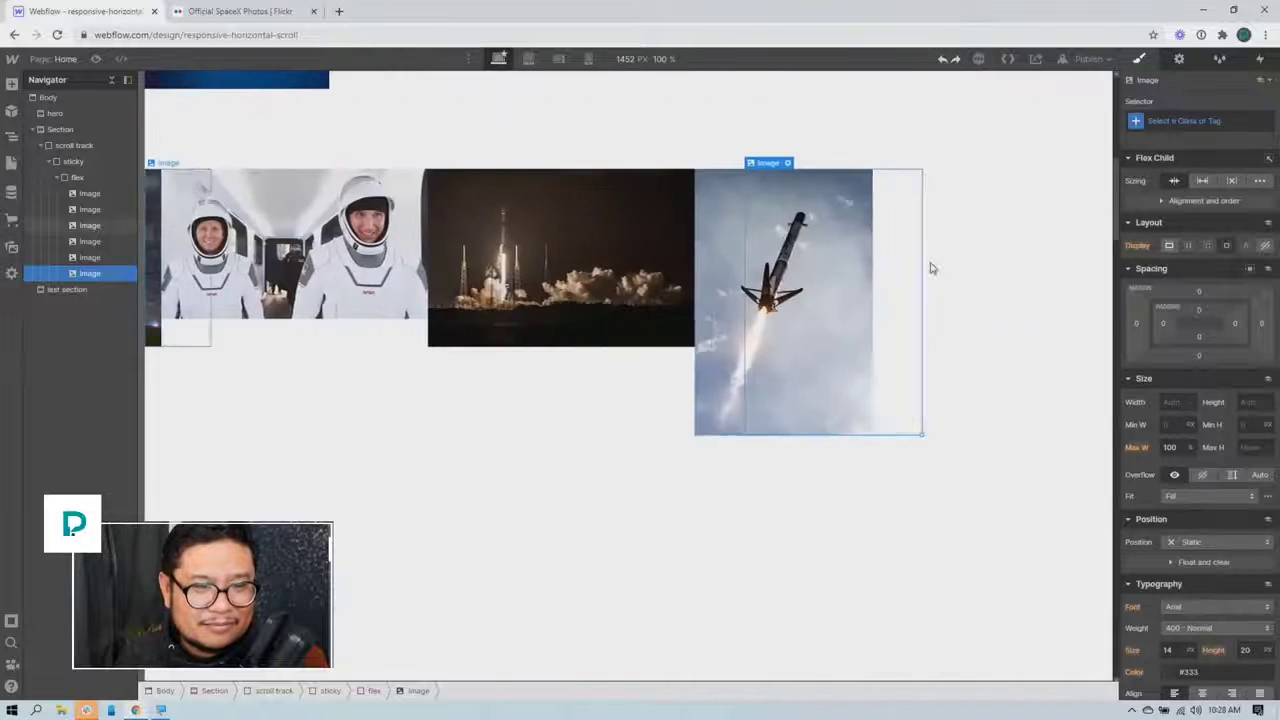
scroll(931, 268, "up", 1)
scroll(931, 268, "up", 5)
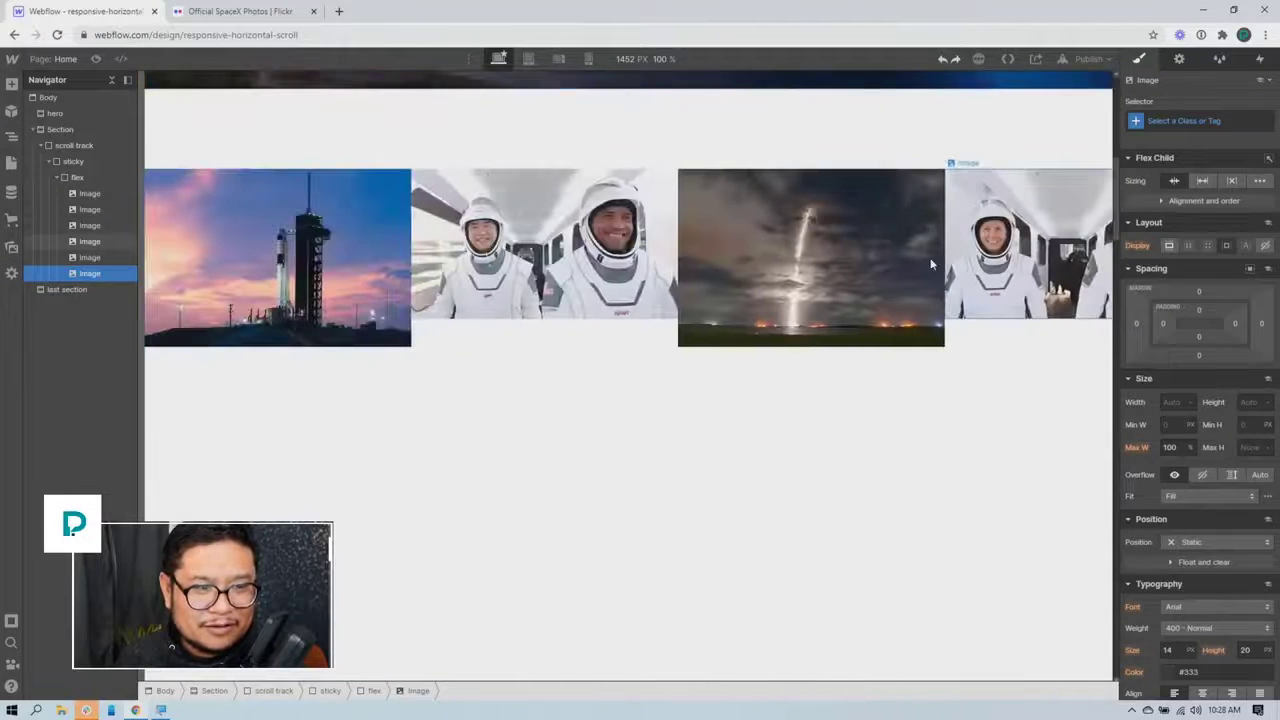
left_click(93, 175)
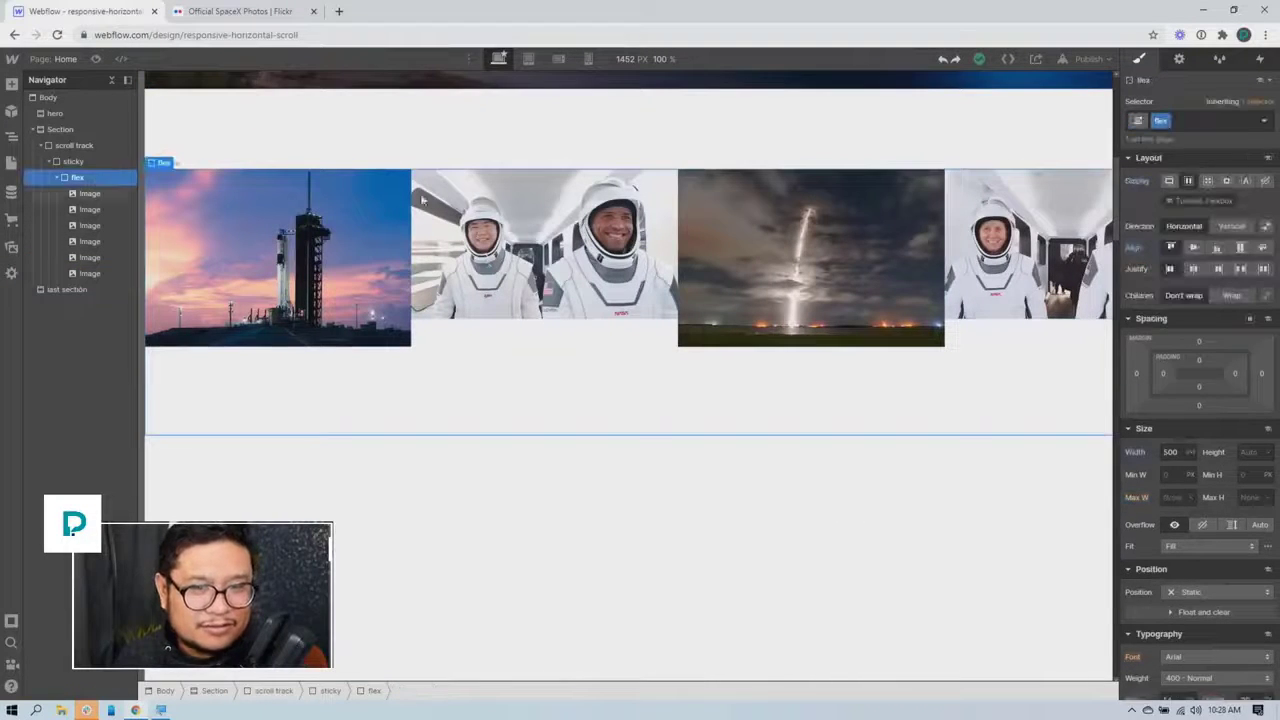
left_click(1208, 181)
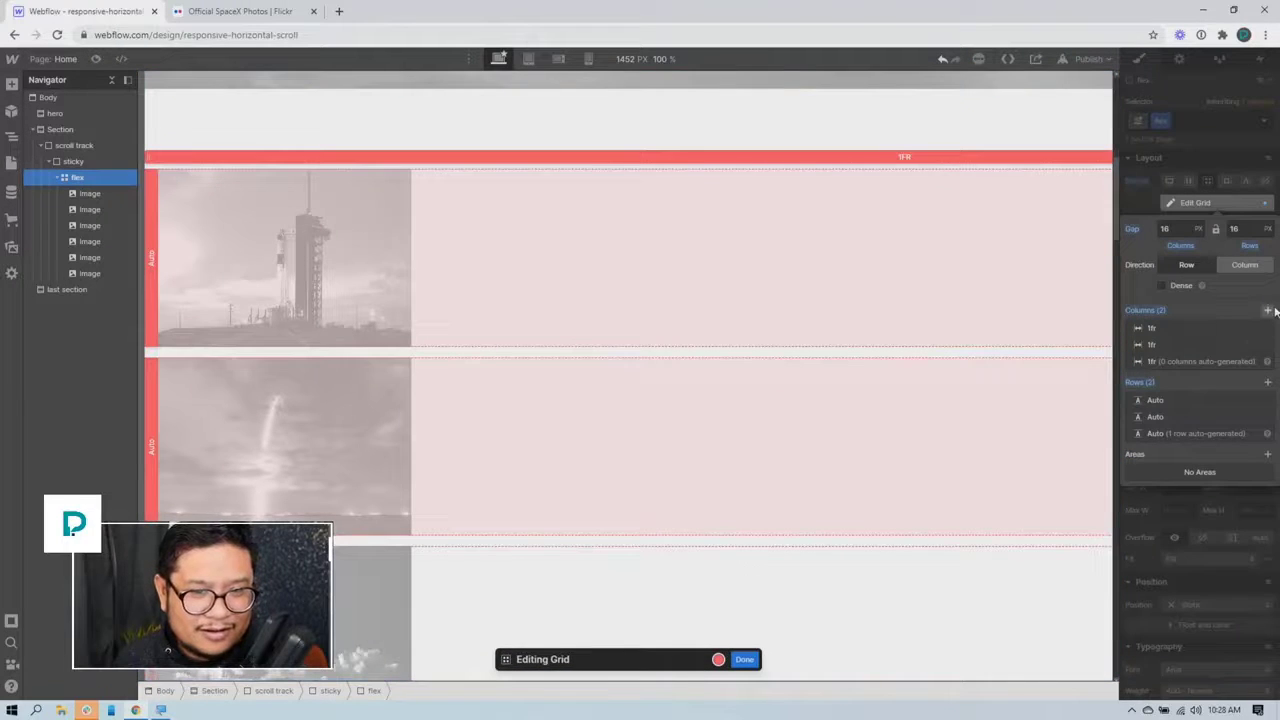
Return the photo wrapper's Display to Flex, then select the sticky container
left_click(1189, 179)
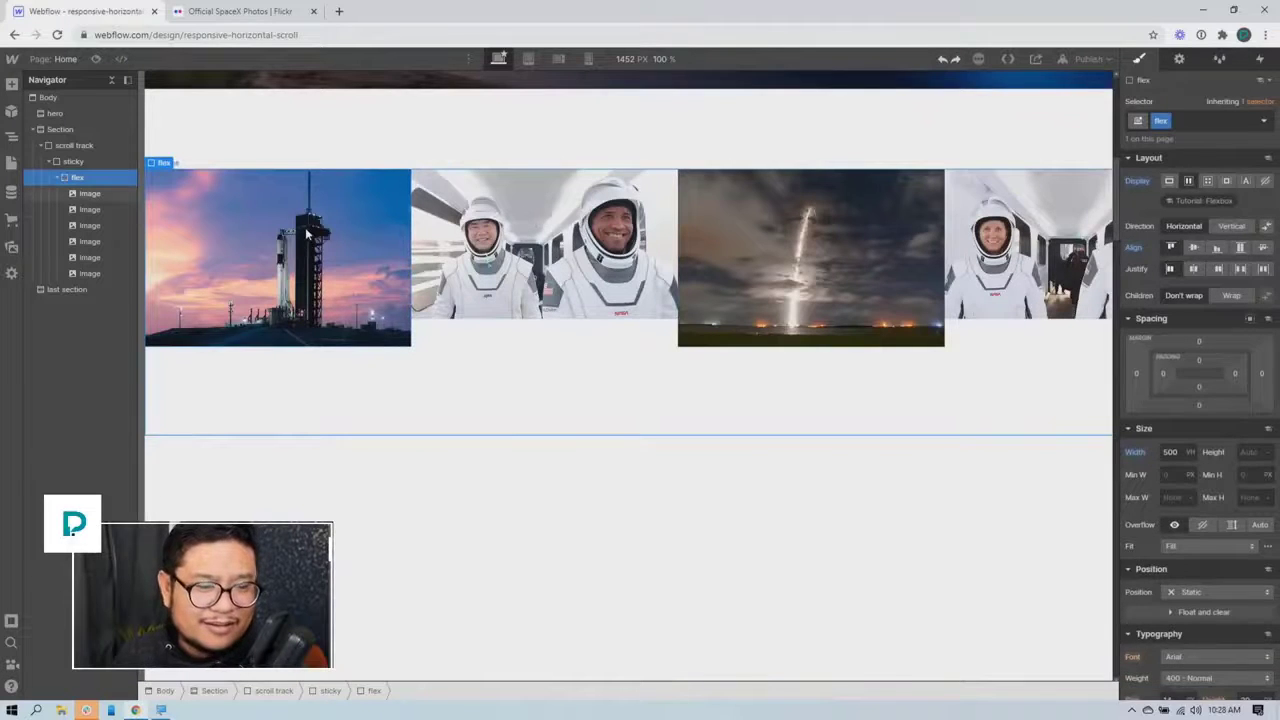
left_click(339, 226)
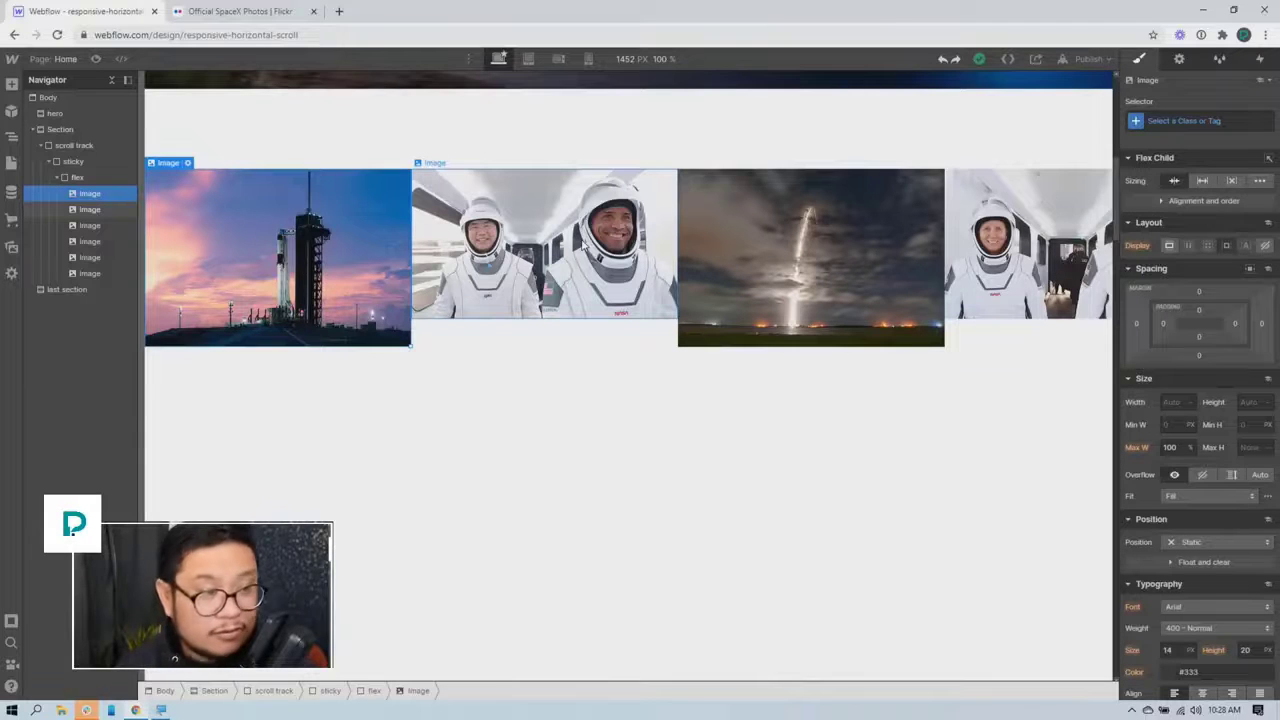
left_click(76, 177)
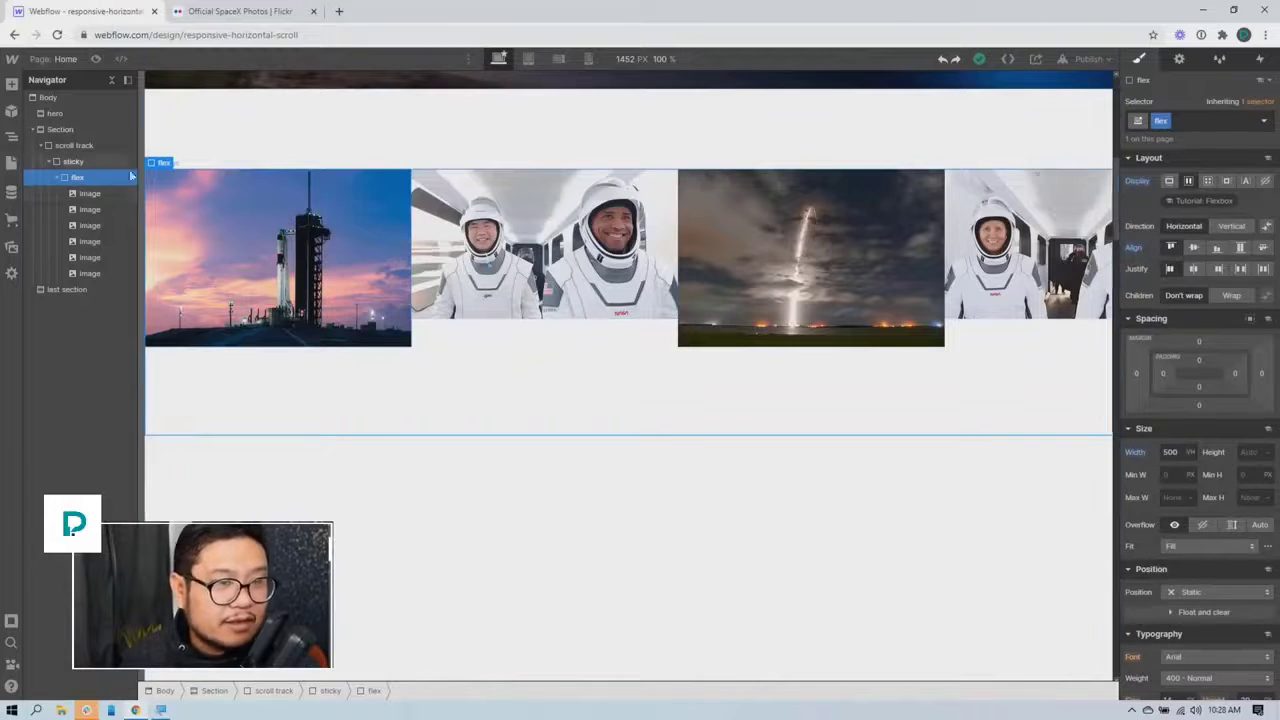
scroll(565, 272, "right", 8)
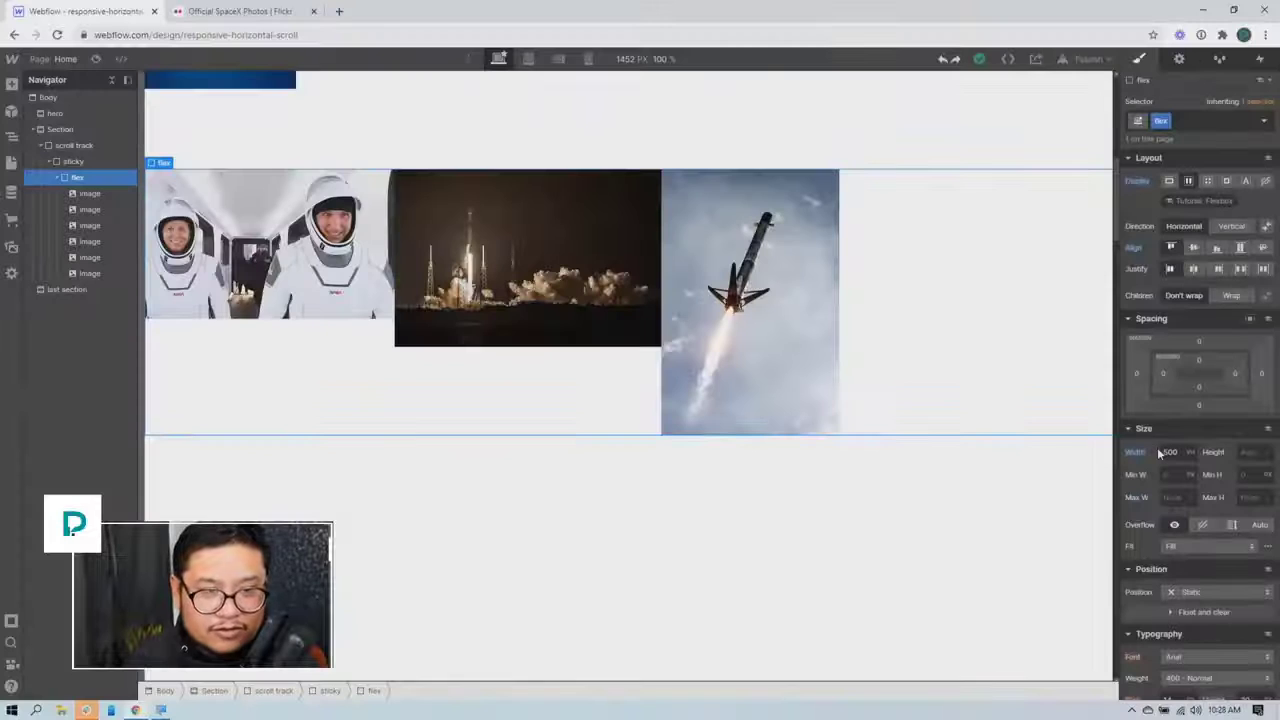
scroll(826, 414, "up", 3)
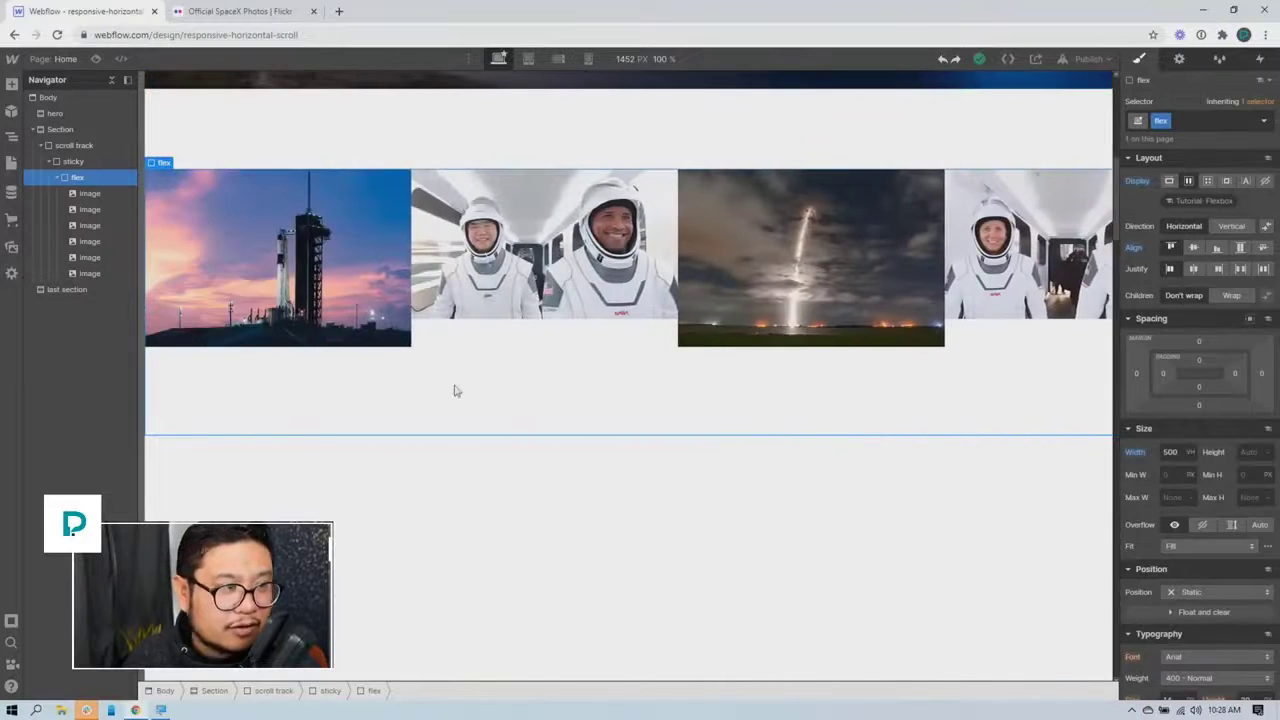
left_click(73, 161)
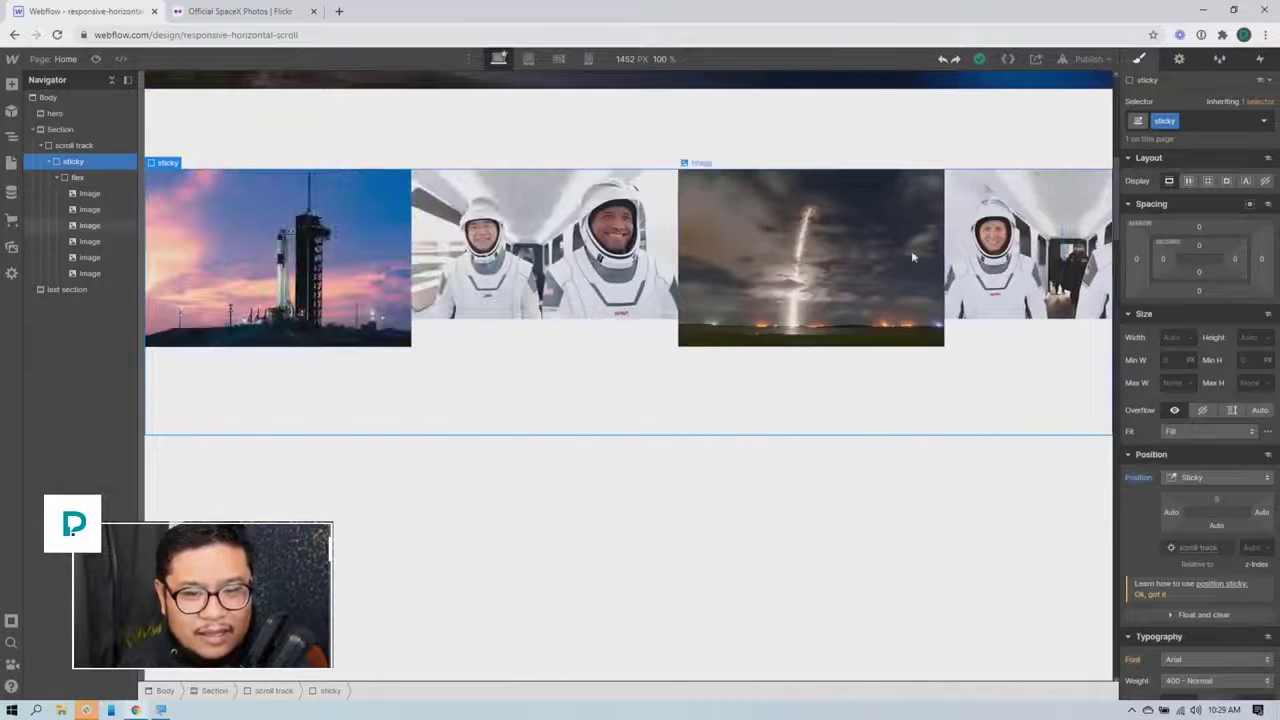
Set the sticky container's Overflow to Hidden
left_click(1205, 410)
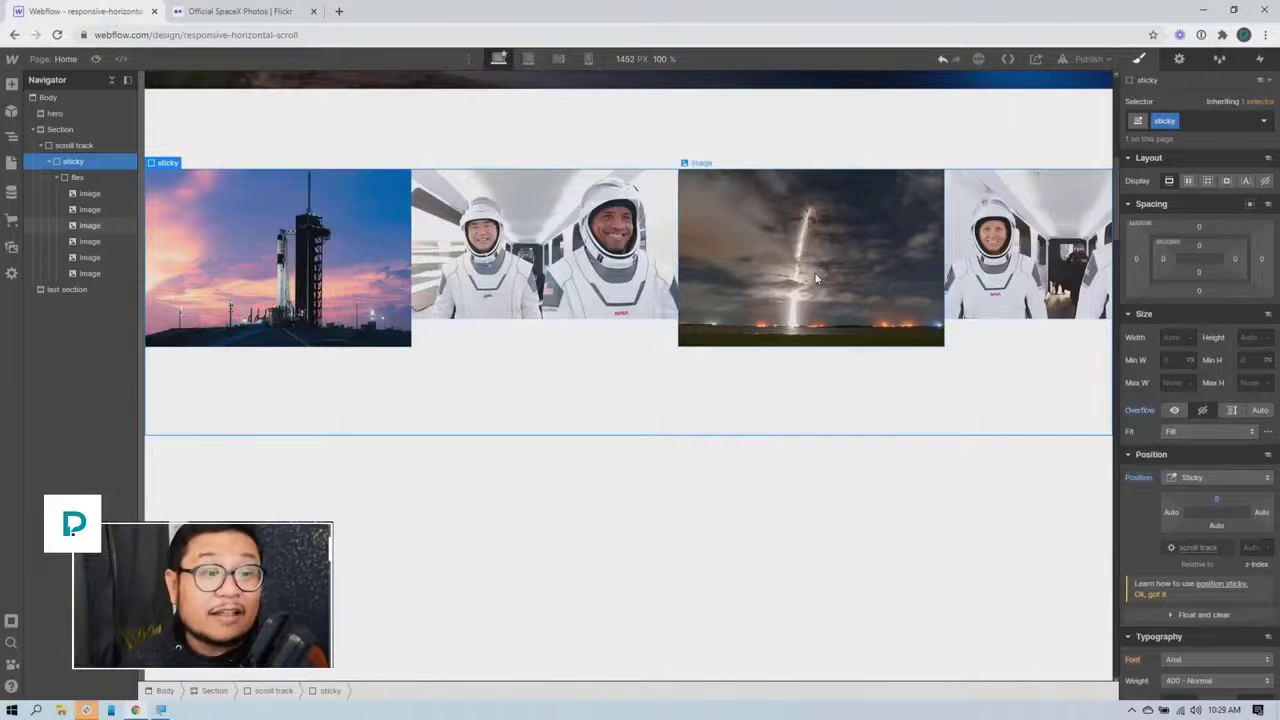
scroll(814, 272, "up", 5)
scroll(788, 282, "down", 4)
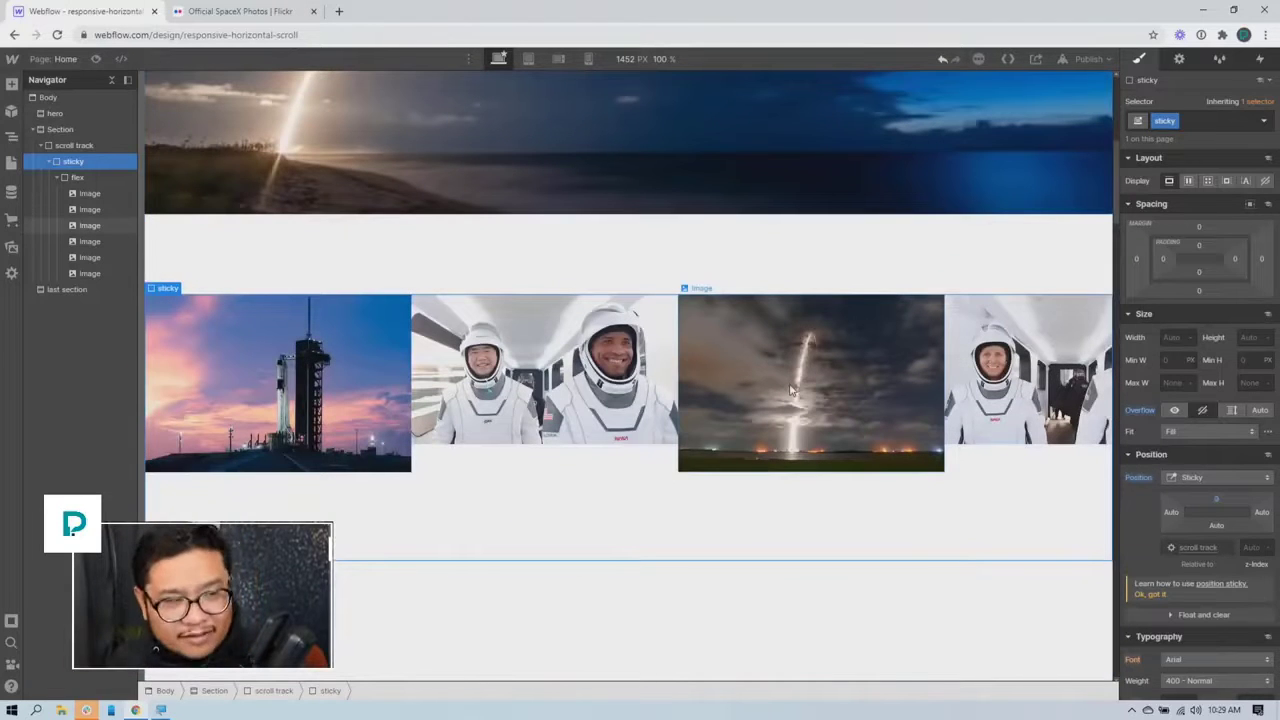
Add a 2D & 3D Move transform to the flex row, scrub X, then reset it
left_click(80, 178)
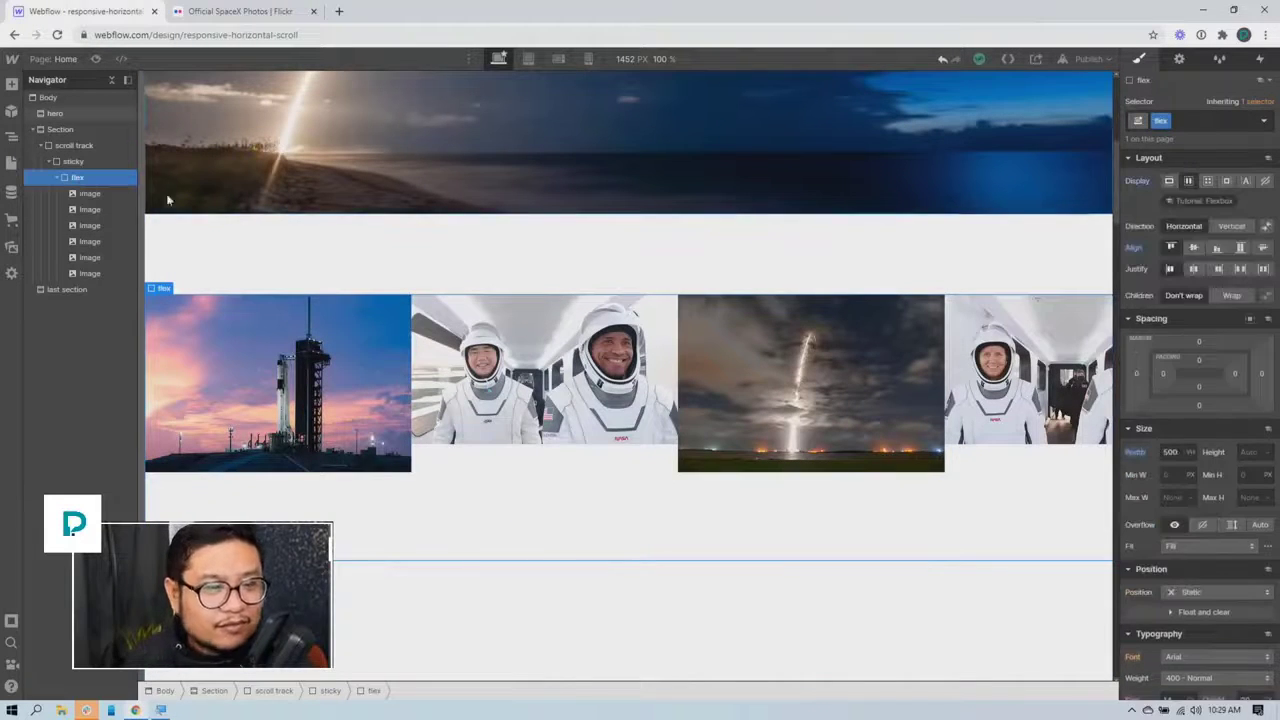
scroll(1175, 562, "down", 5)
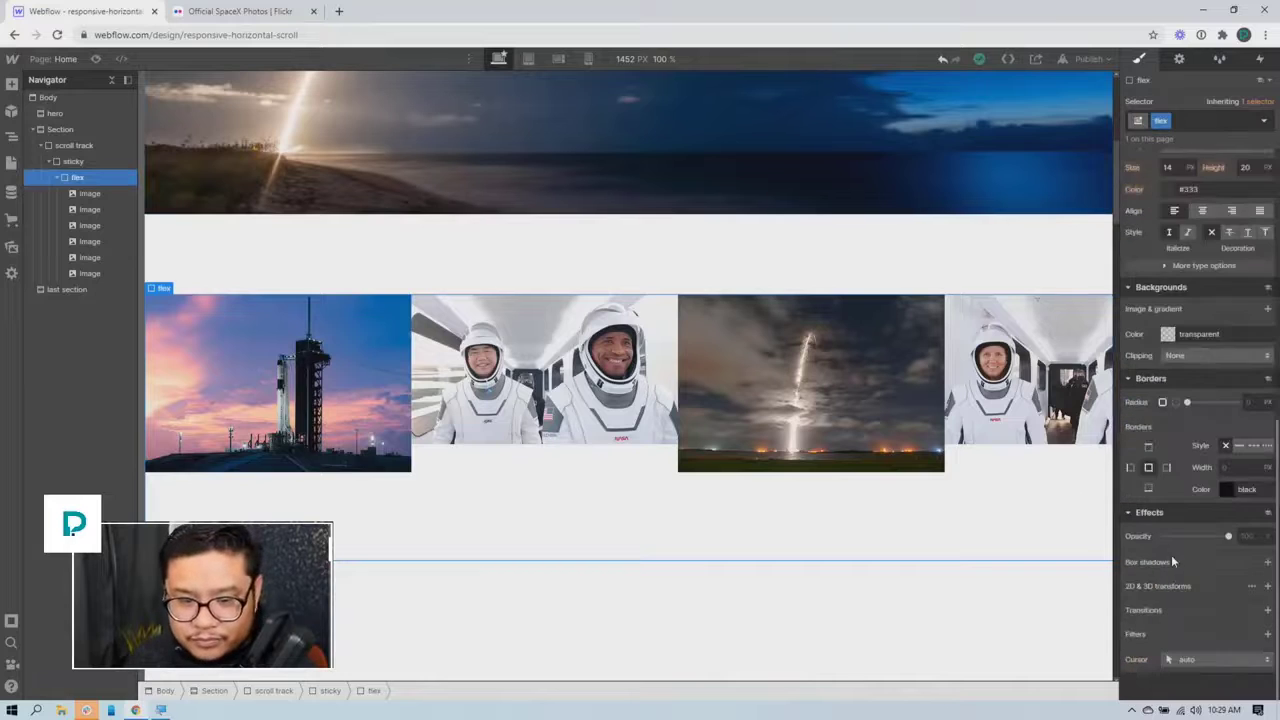
left_click(1267, 587)
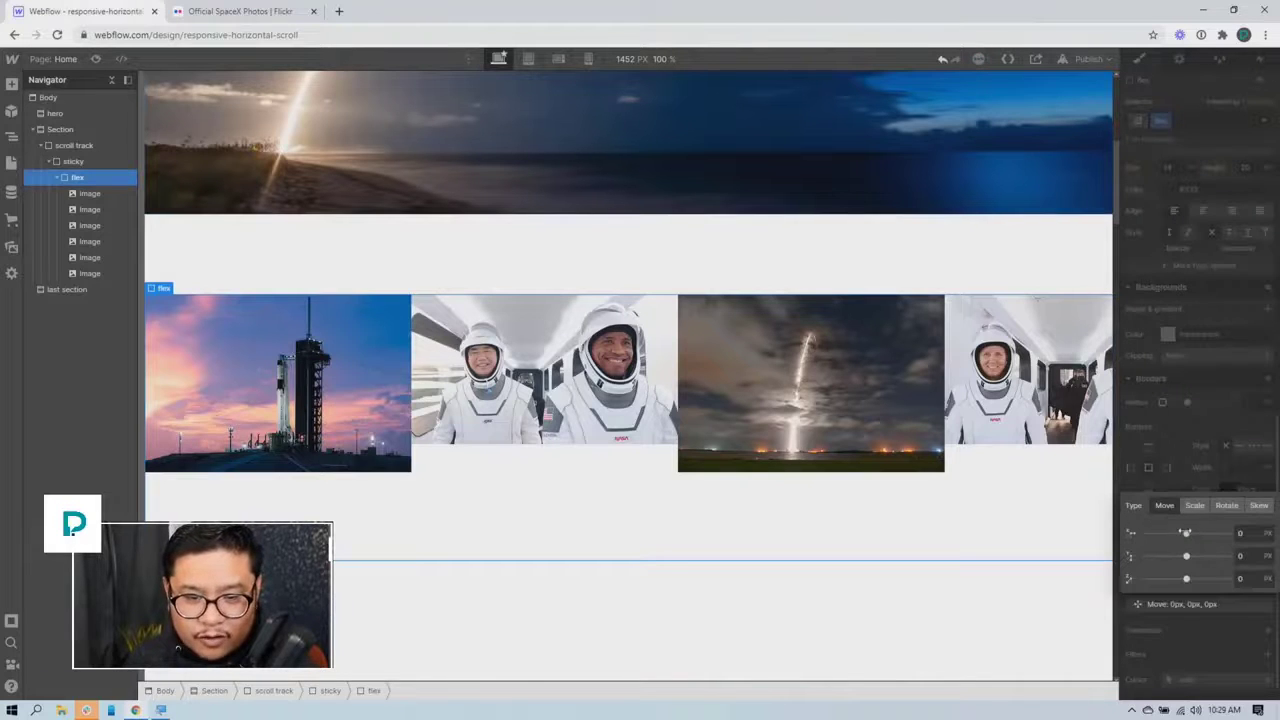
mouse_move(1186, 533)
left_mouse_down()
mouse_move(1250, 532)
mouse_move(1110, 532)
mouse_move(1260, 532)
mouse_move(1152, 531)
mouse_move(1196, 531)
left_mouse_up()
left_click(1207, 461)
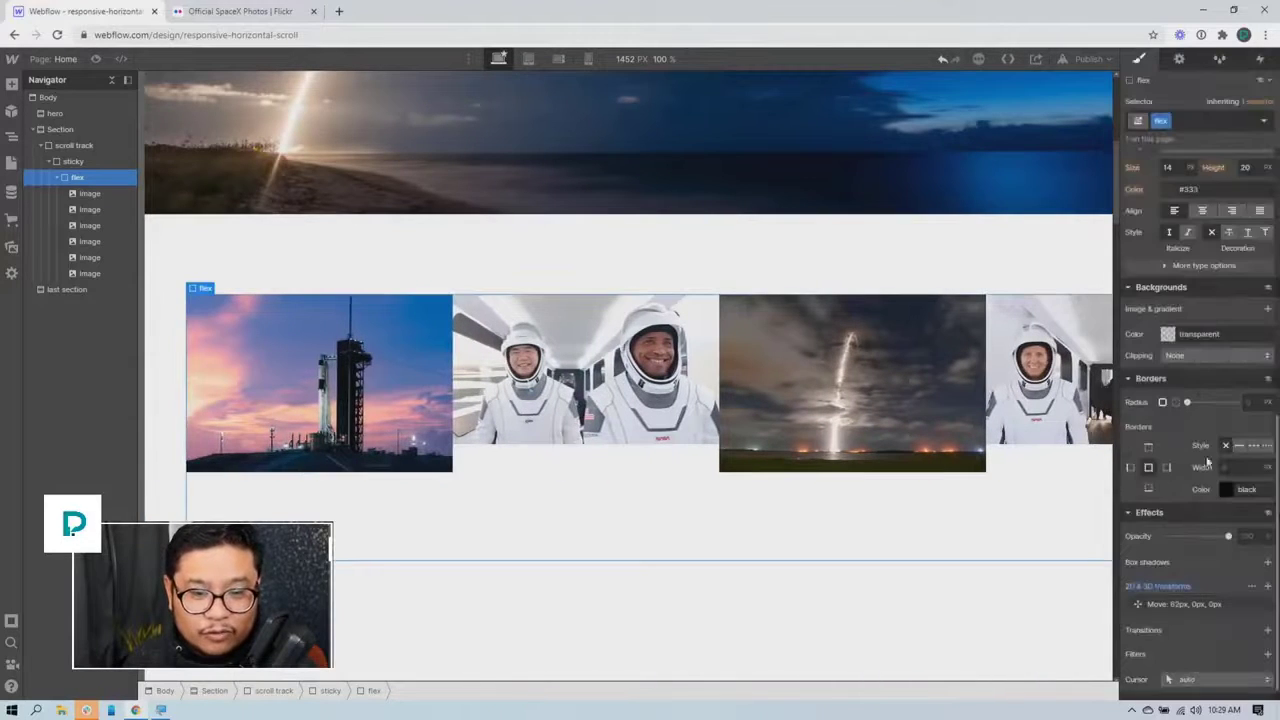
left_click(1169, 585)
left_click(1161, 607)
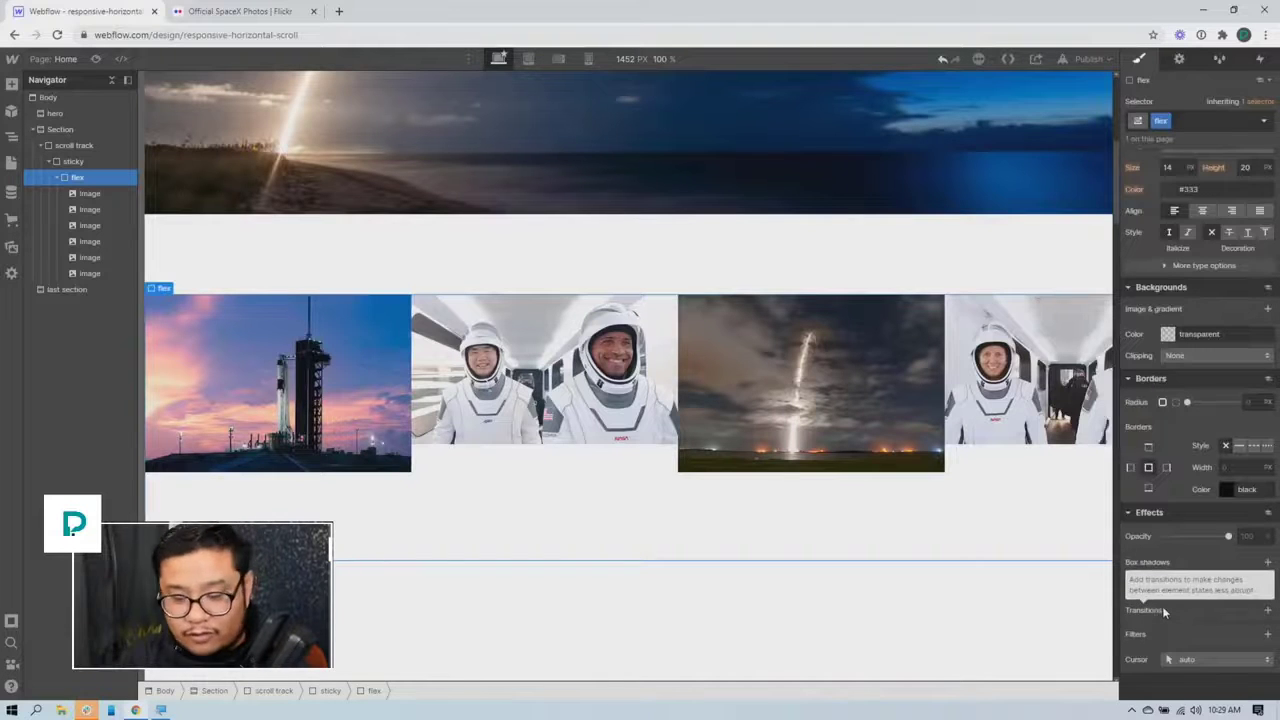
left_click(58, 178)
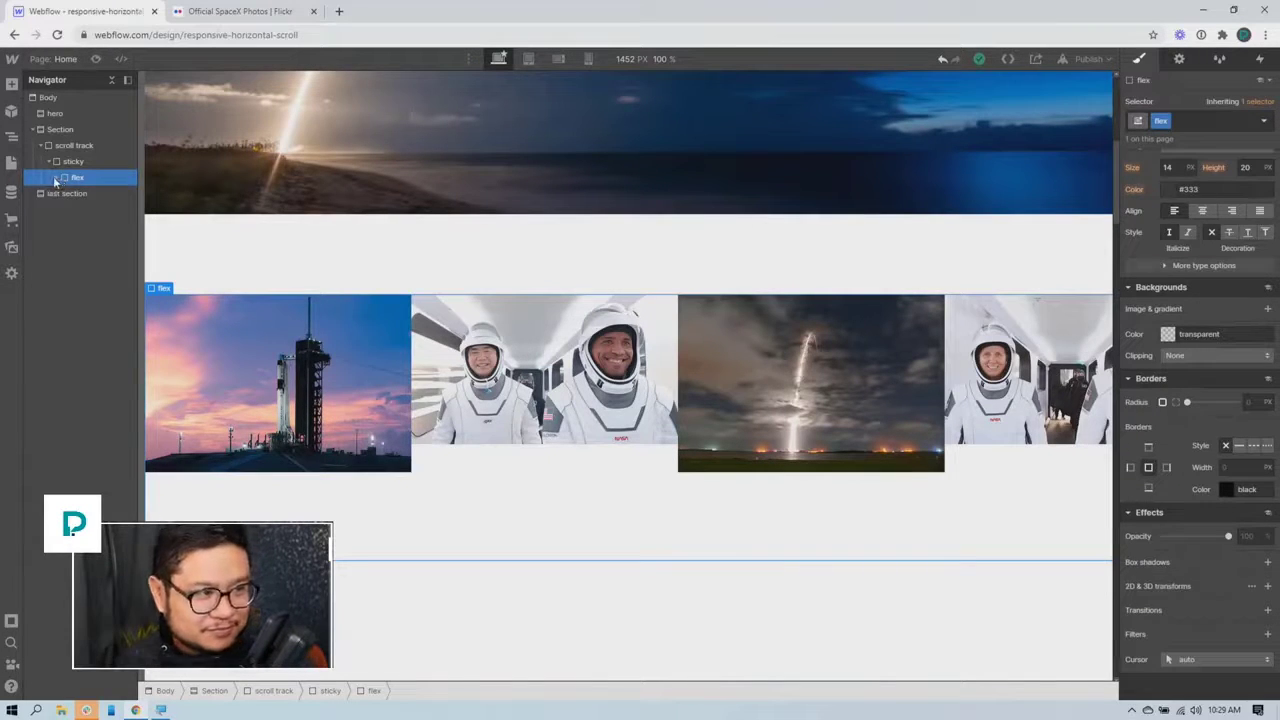
left_click(56, 178)
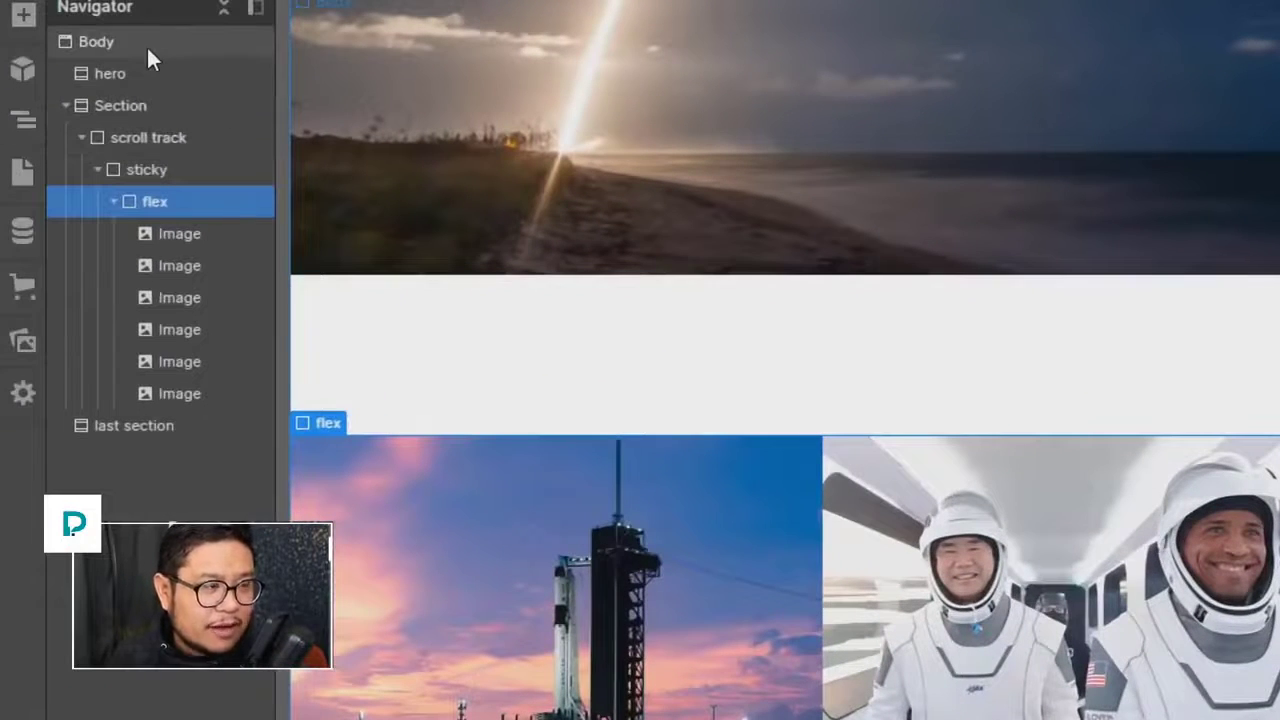
left_click(65, 105)
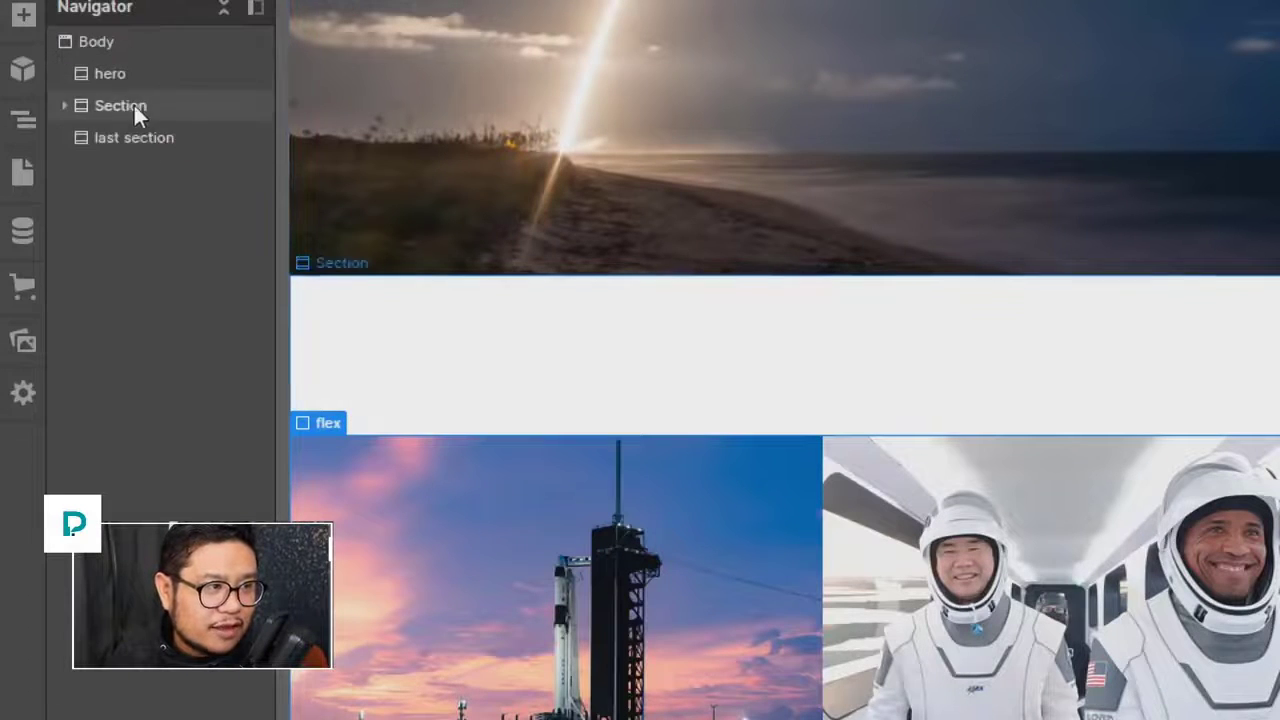
left_click(66, 104)
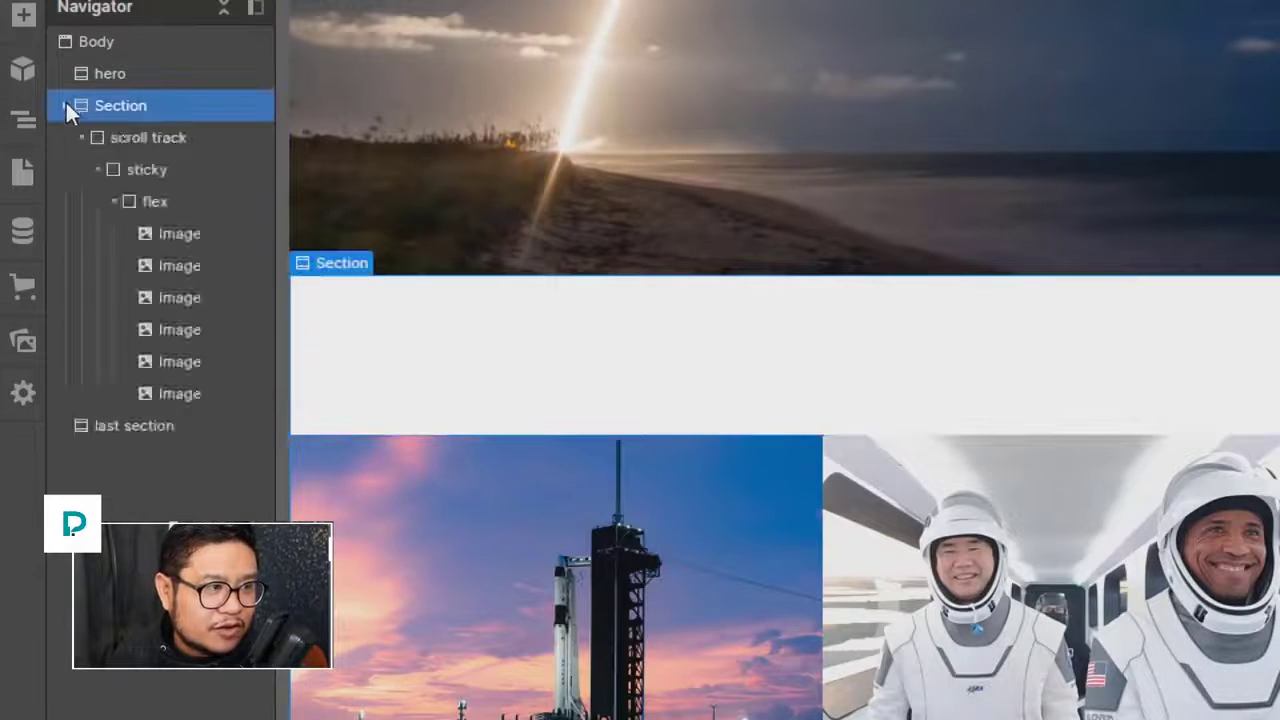
left_click(163, 137)
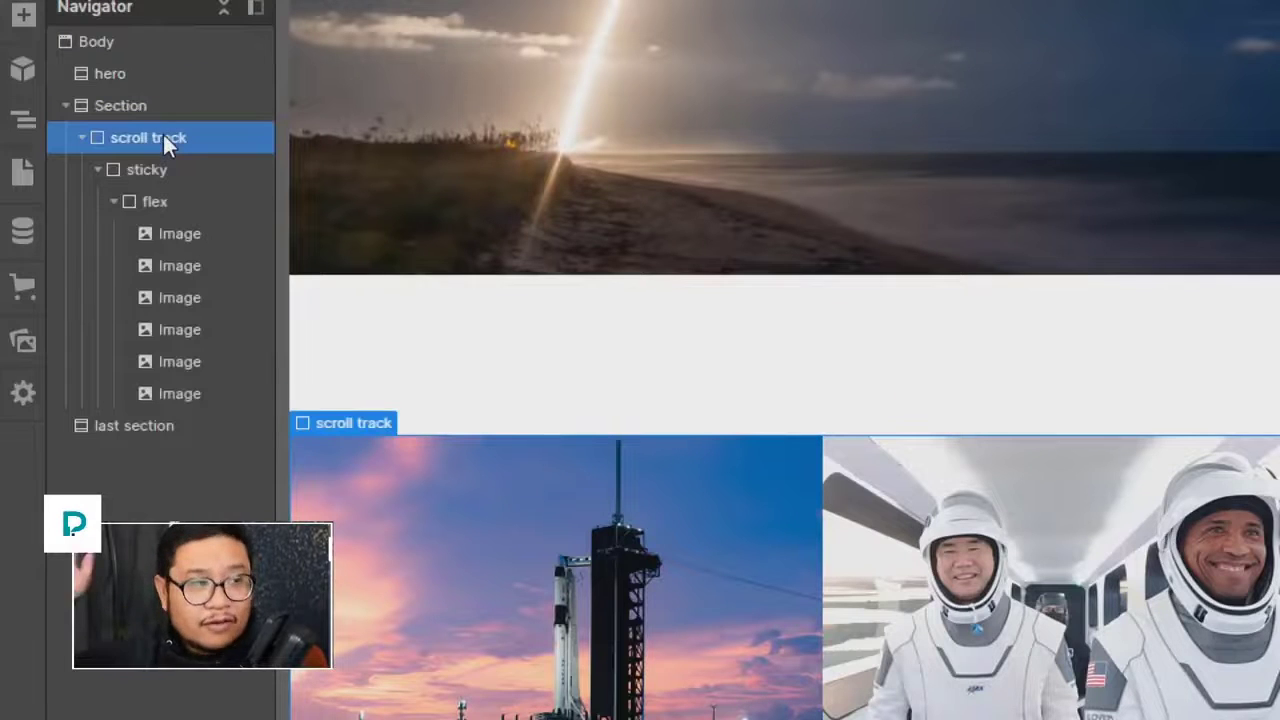
left_click(160, 170)
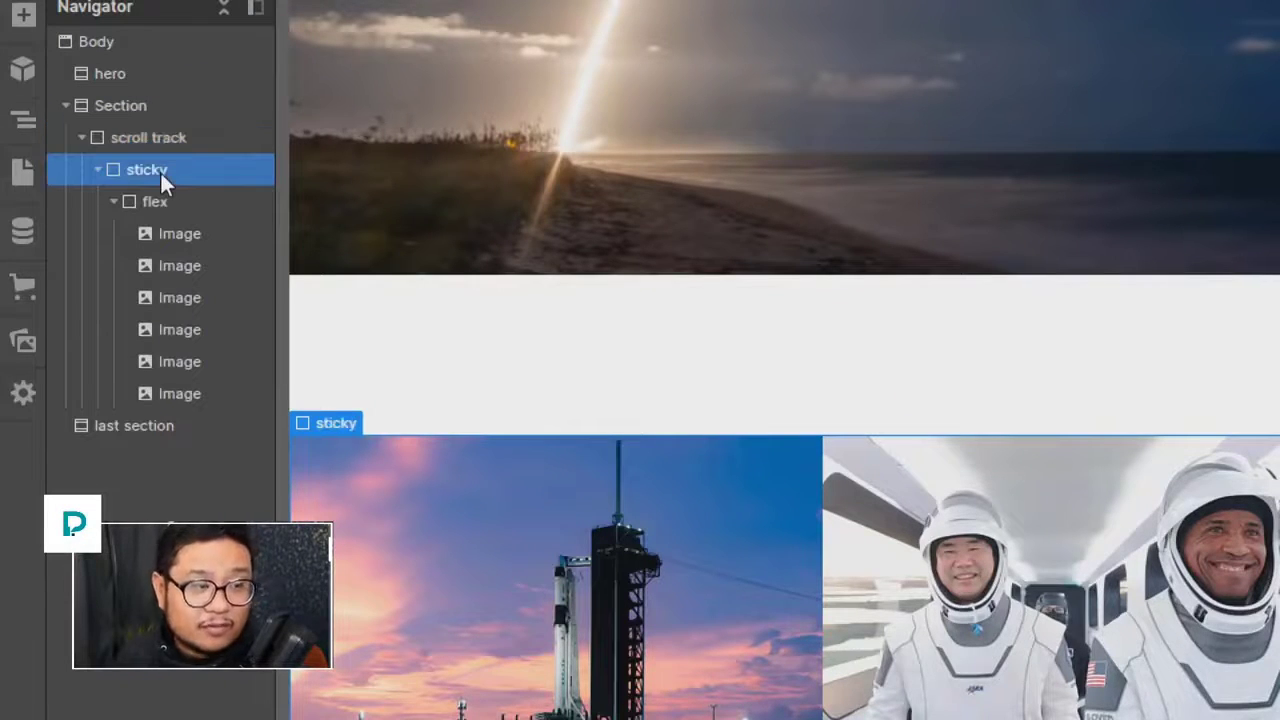
left_click(160, 198)
left_click(158, 169)
left_click(161, 204)
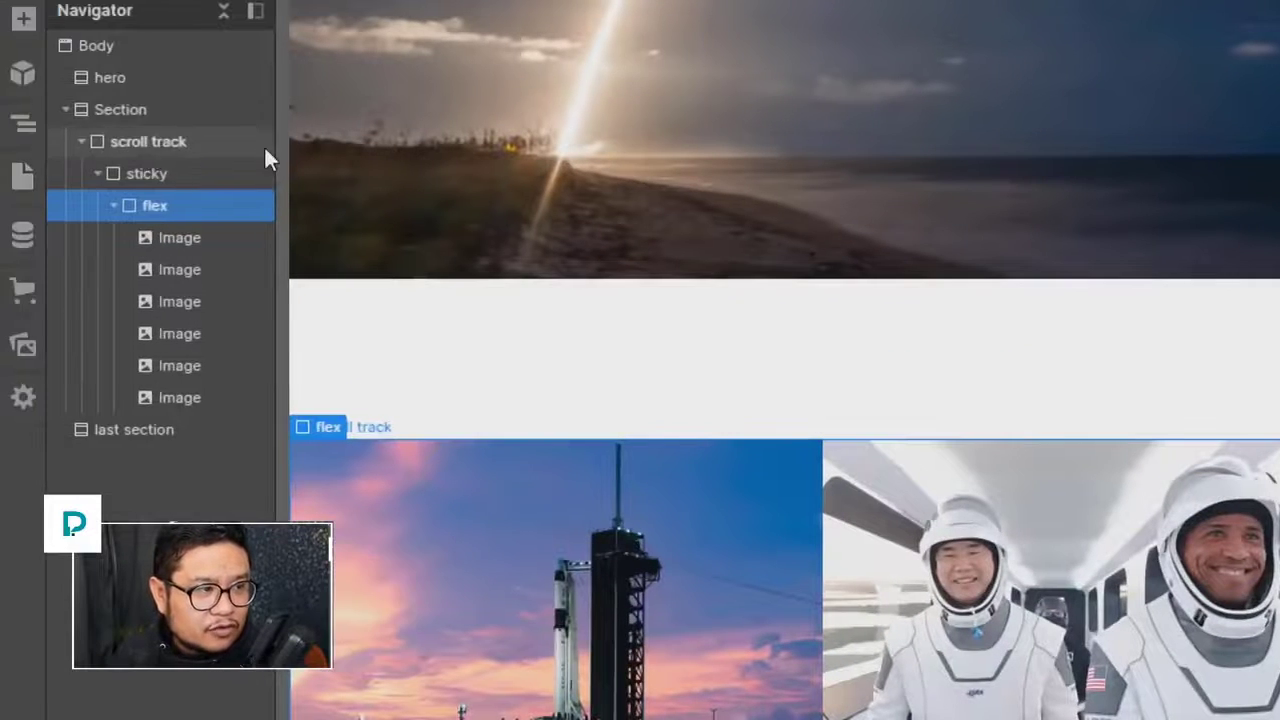
left_click(266, 158)
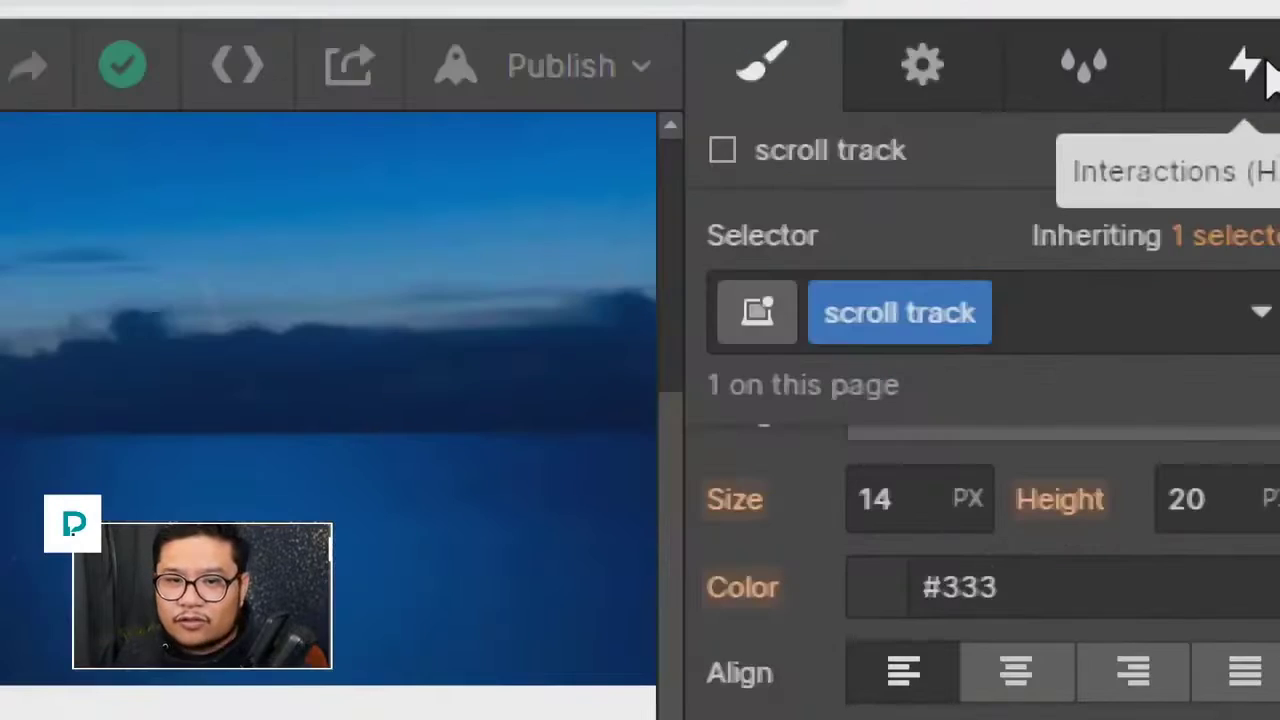
Add a While scrolling in view trigger playing a new animation named 'horizontal scroll effect'
left_click(1262, 60)
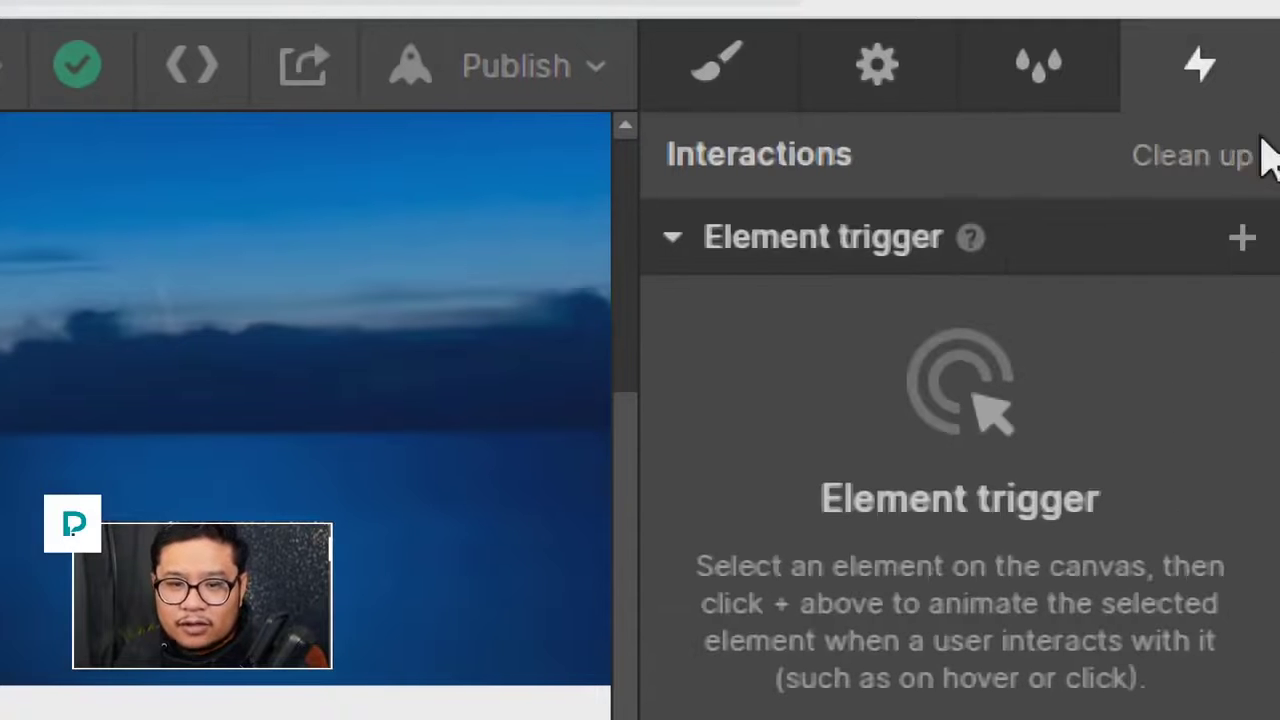
left_click(1241, 237)
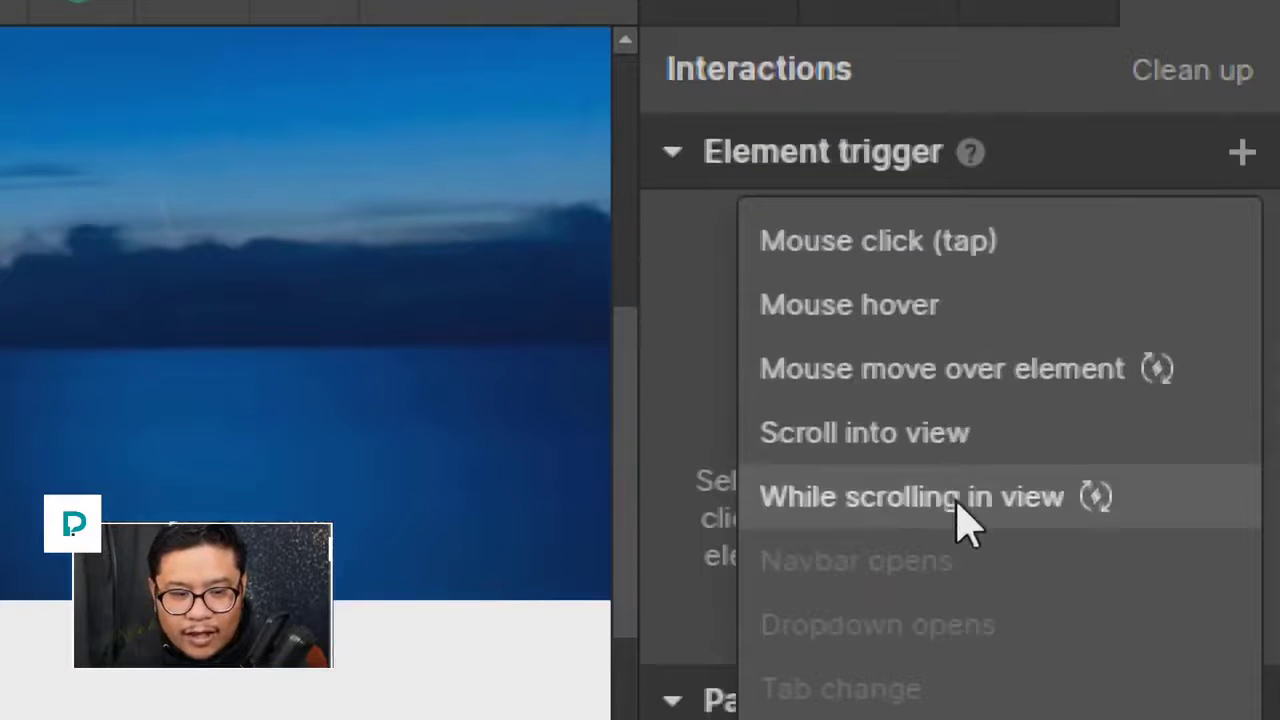
left_click(957, 500)
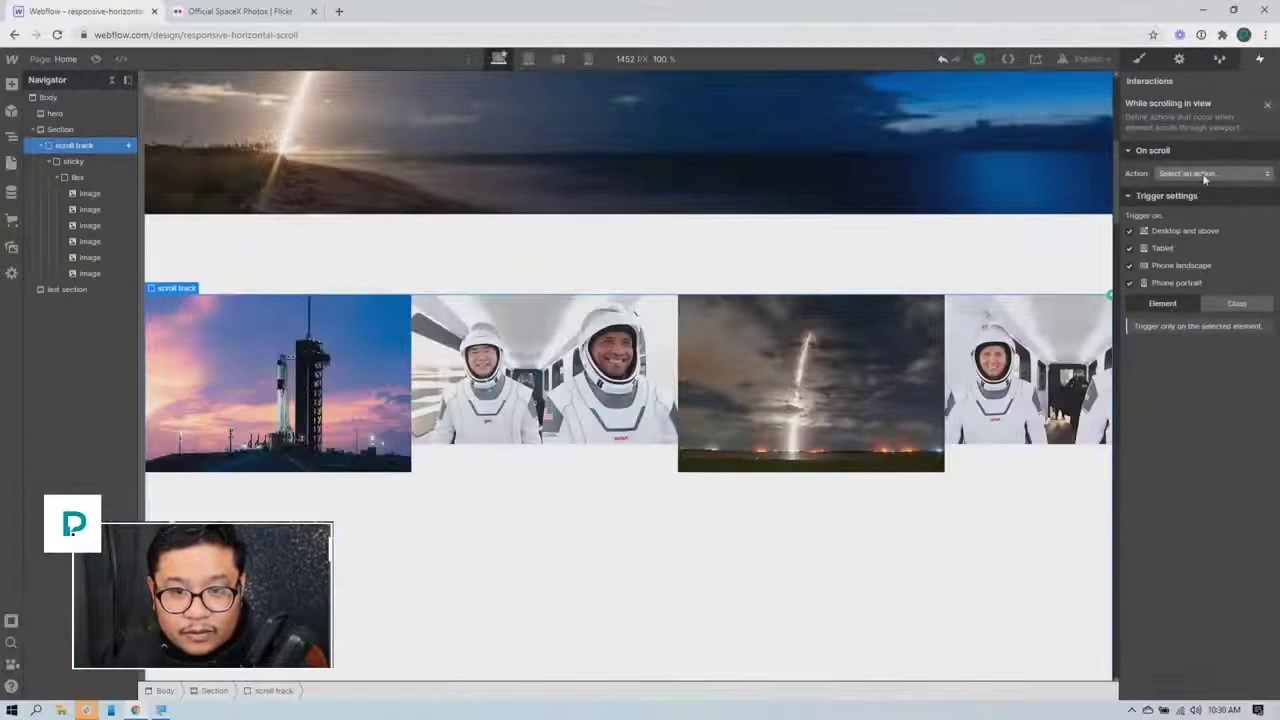
left_click(1073, 461)
left_click(1062, 505)
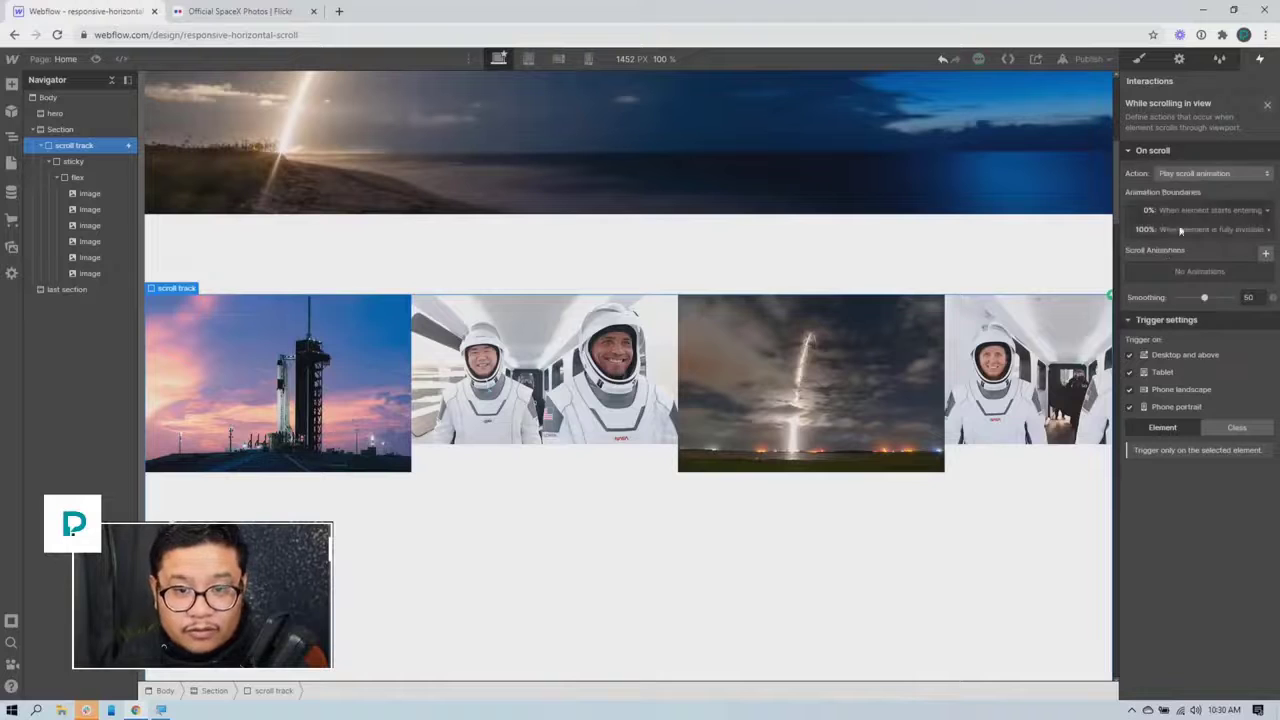
left_click(1266, 254)
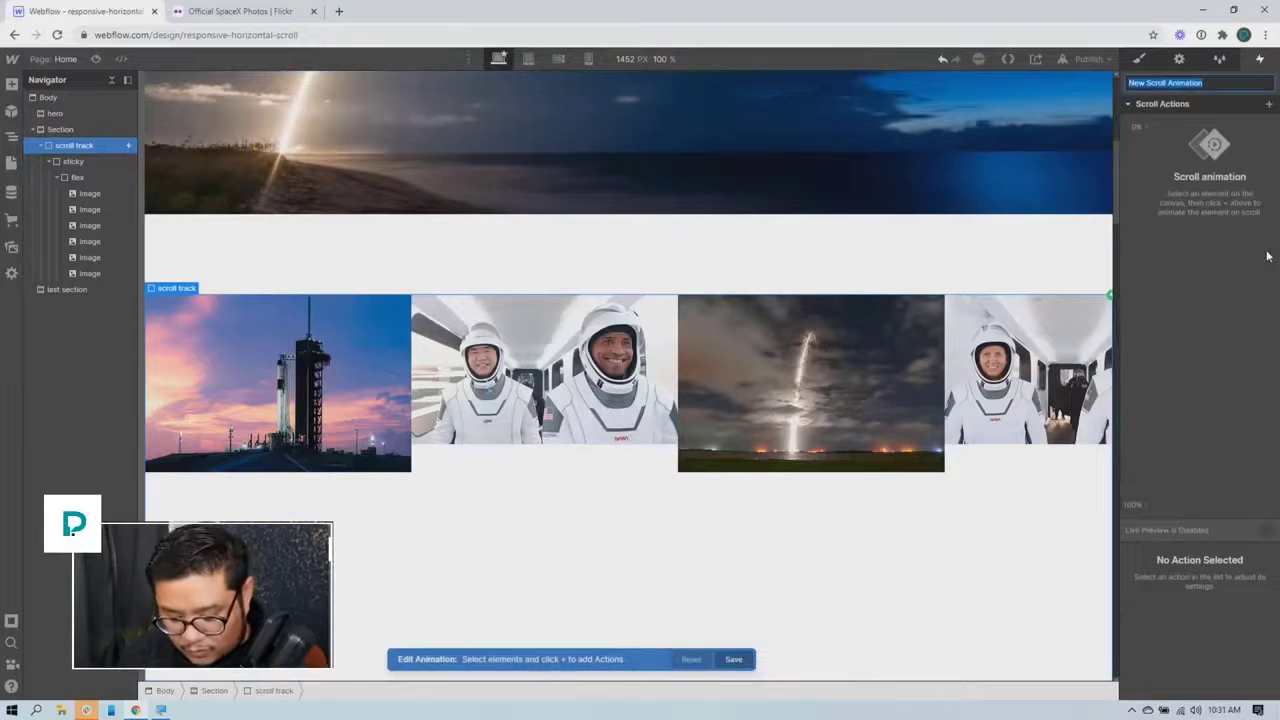
type("horizontal scroll effect")
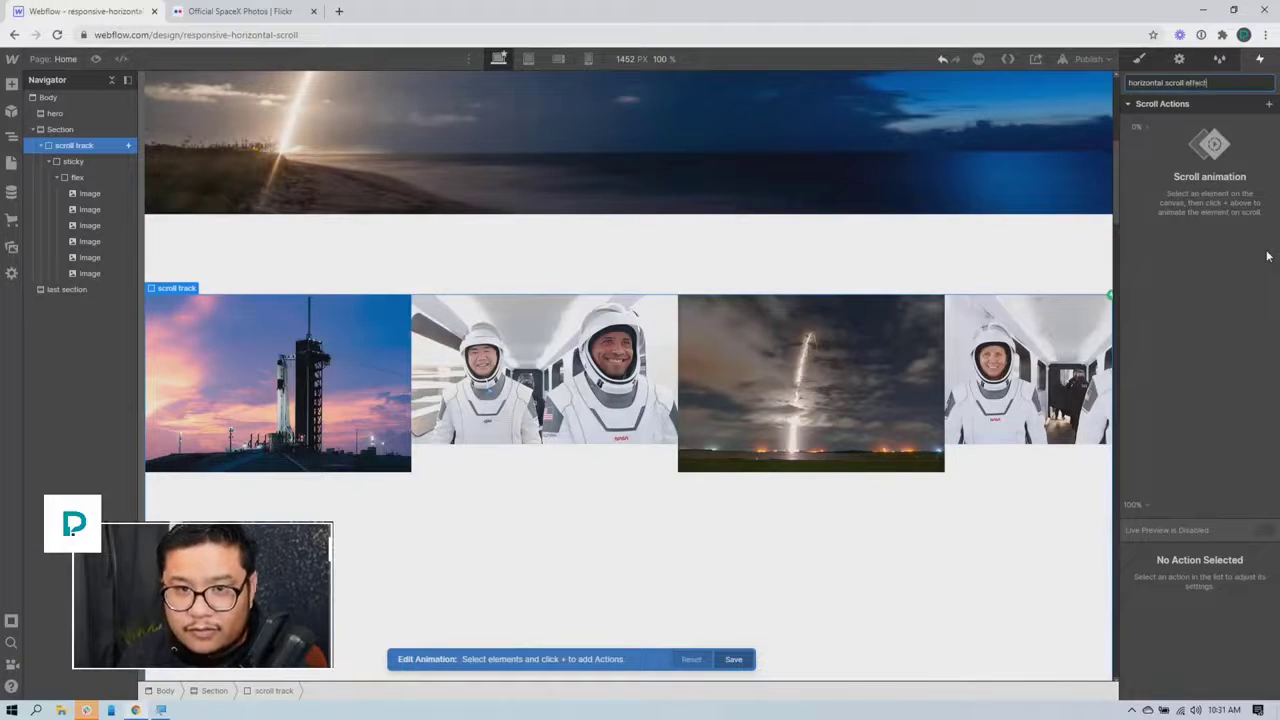
key("Return")
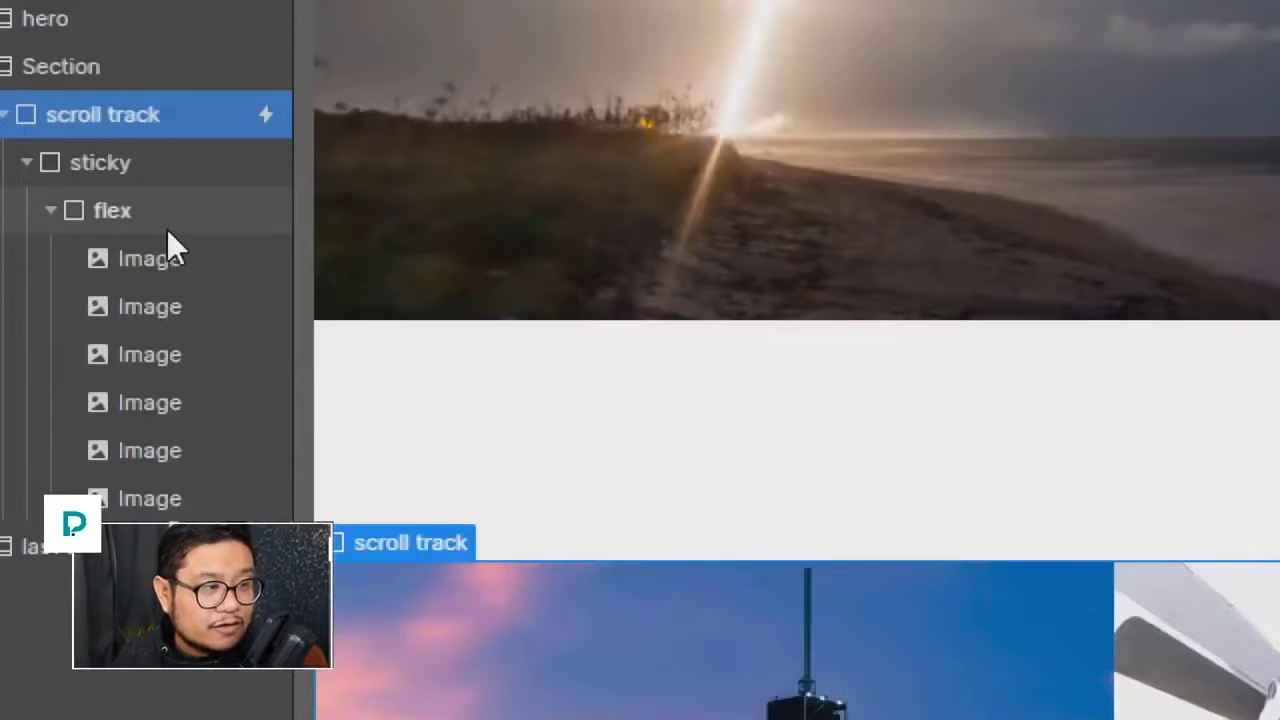
Add a Move action on the flex row reaching -45% X at 100%, with Live Preview on
left_click(167, 229)
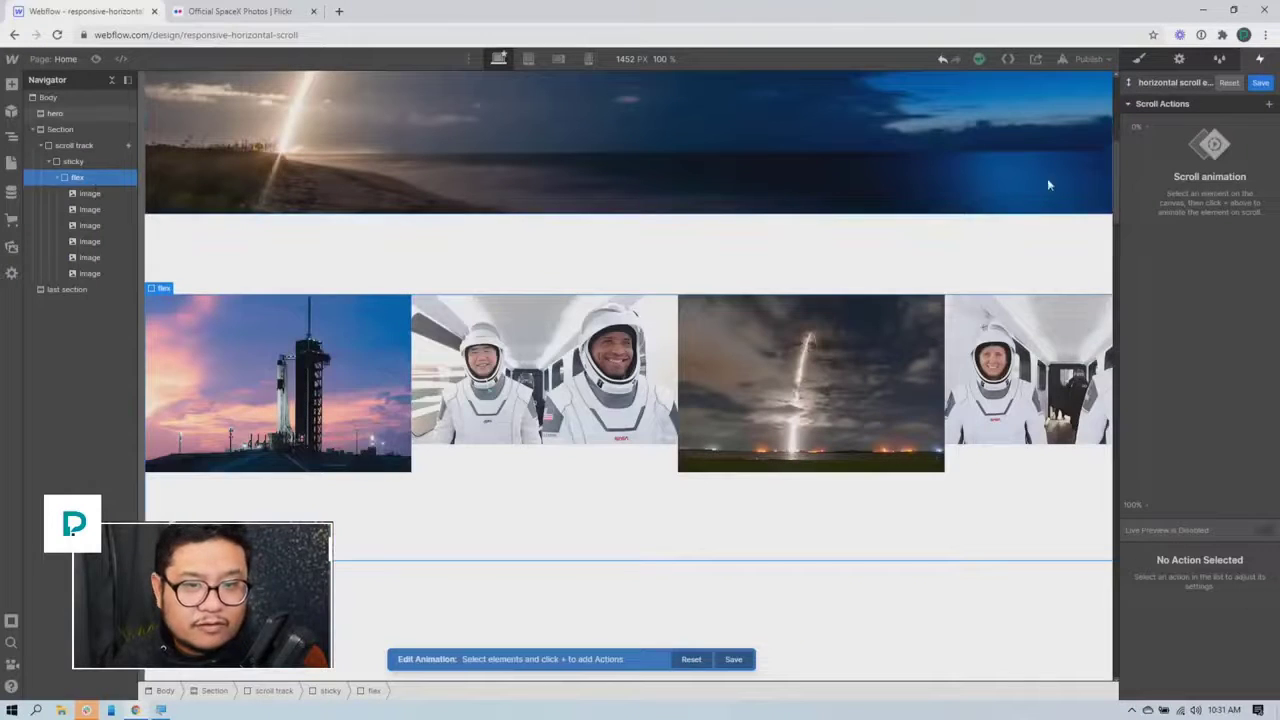
left_click(1147, 127)
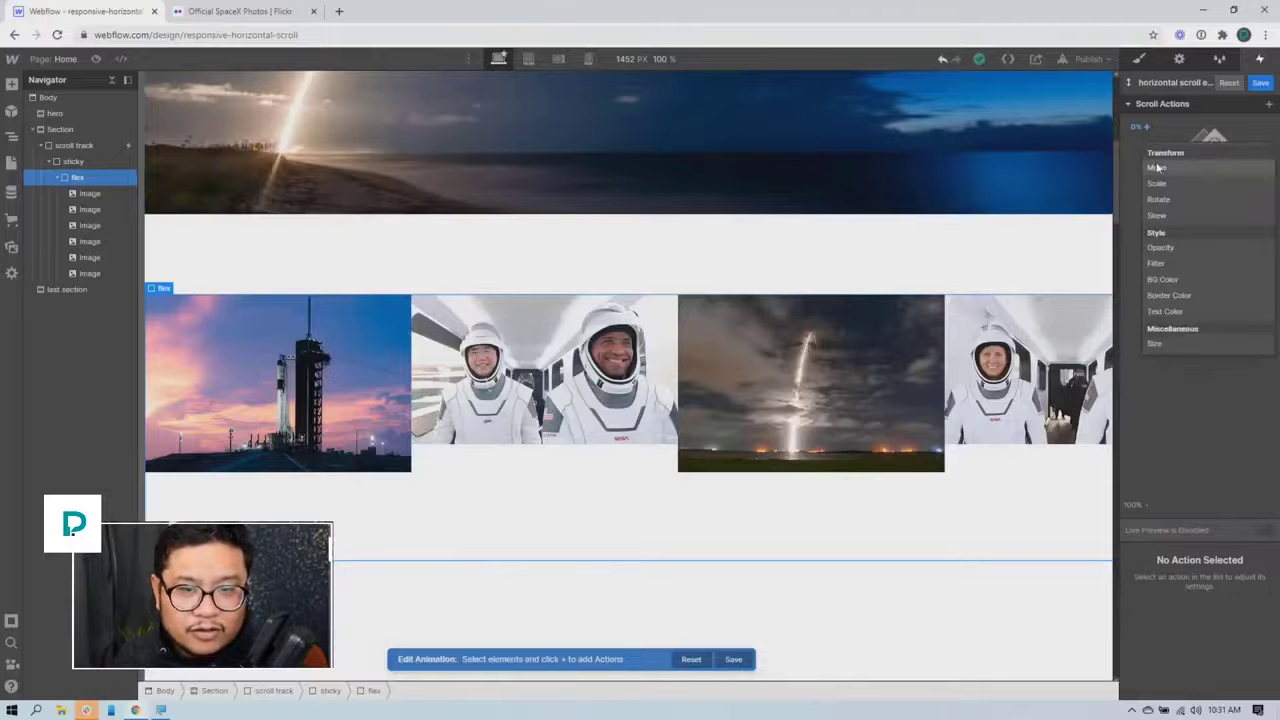
left_click(1156, 166)
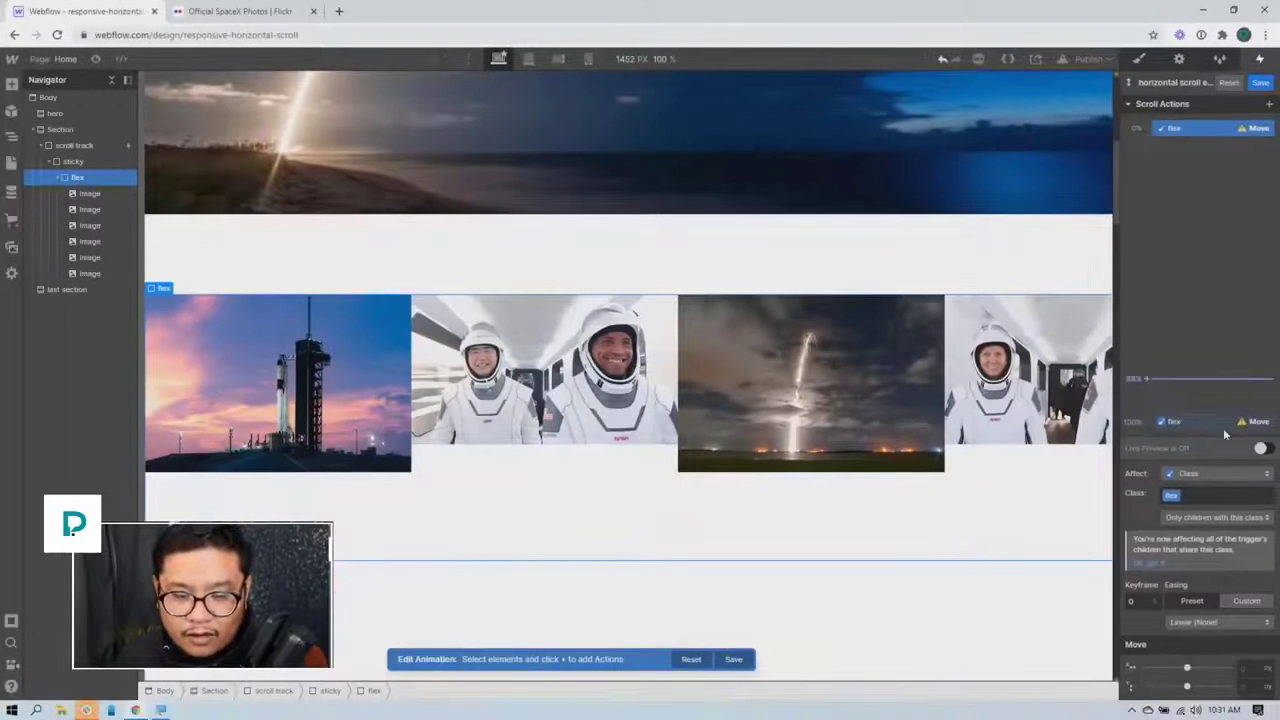
scroll(1225, 460, "down", 1)
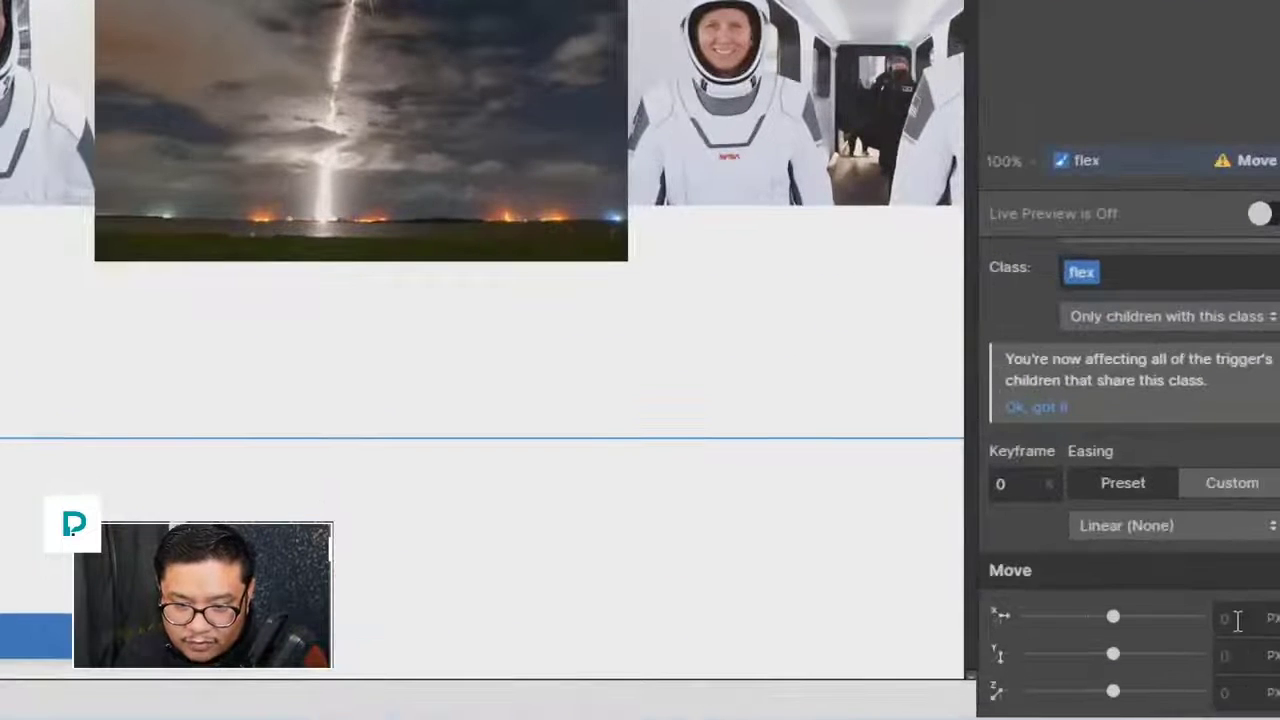
left_click(1249, 651)
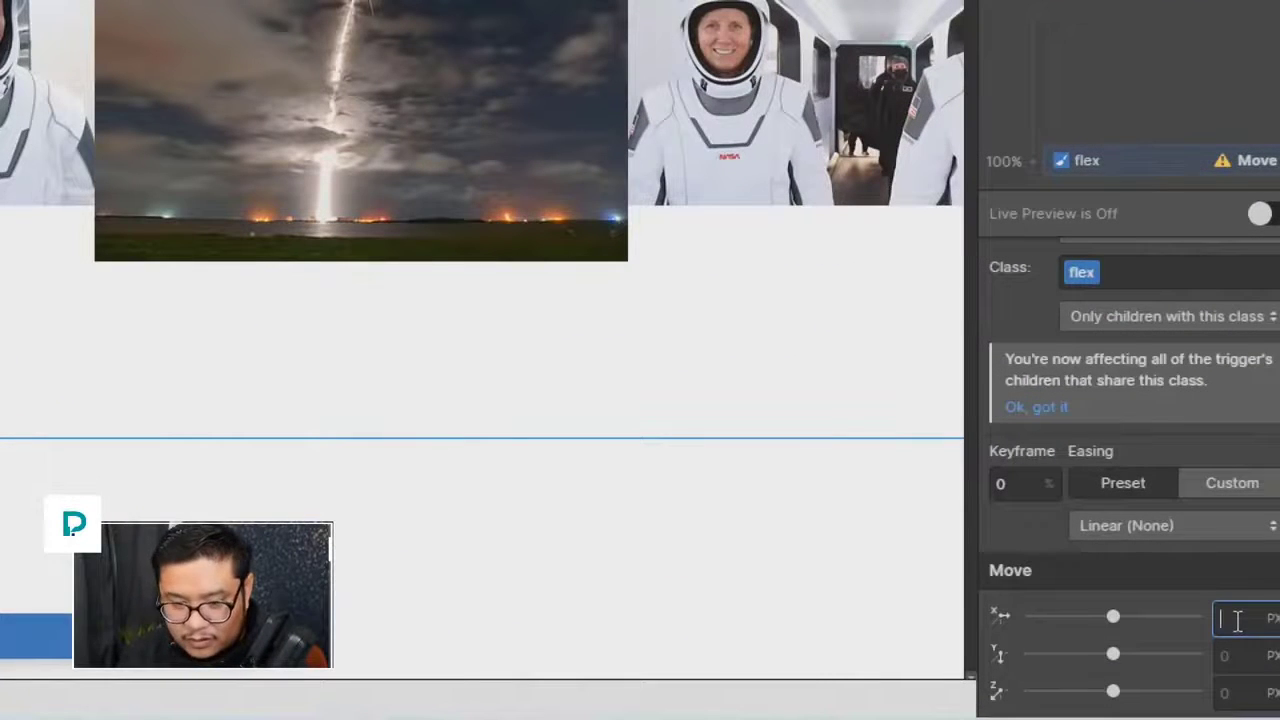
type("50")
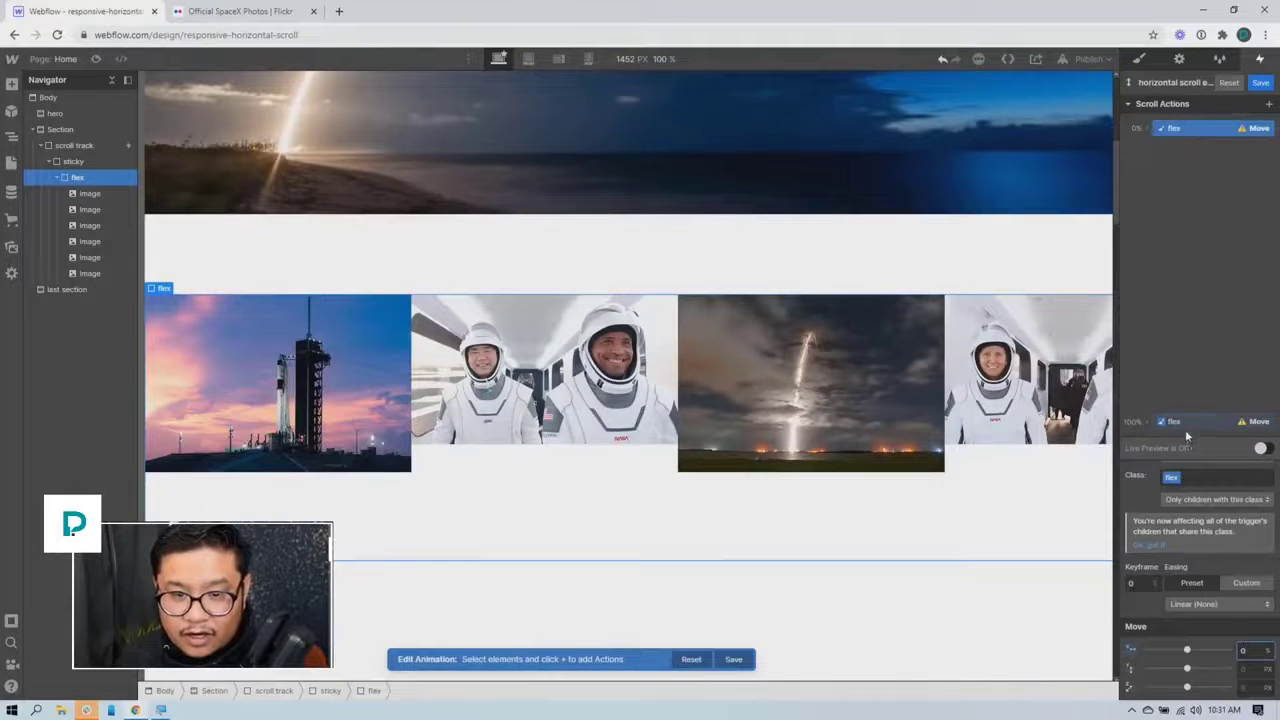
left_click(1155, 349)
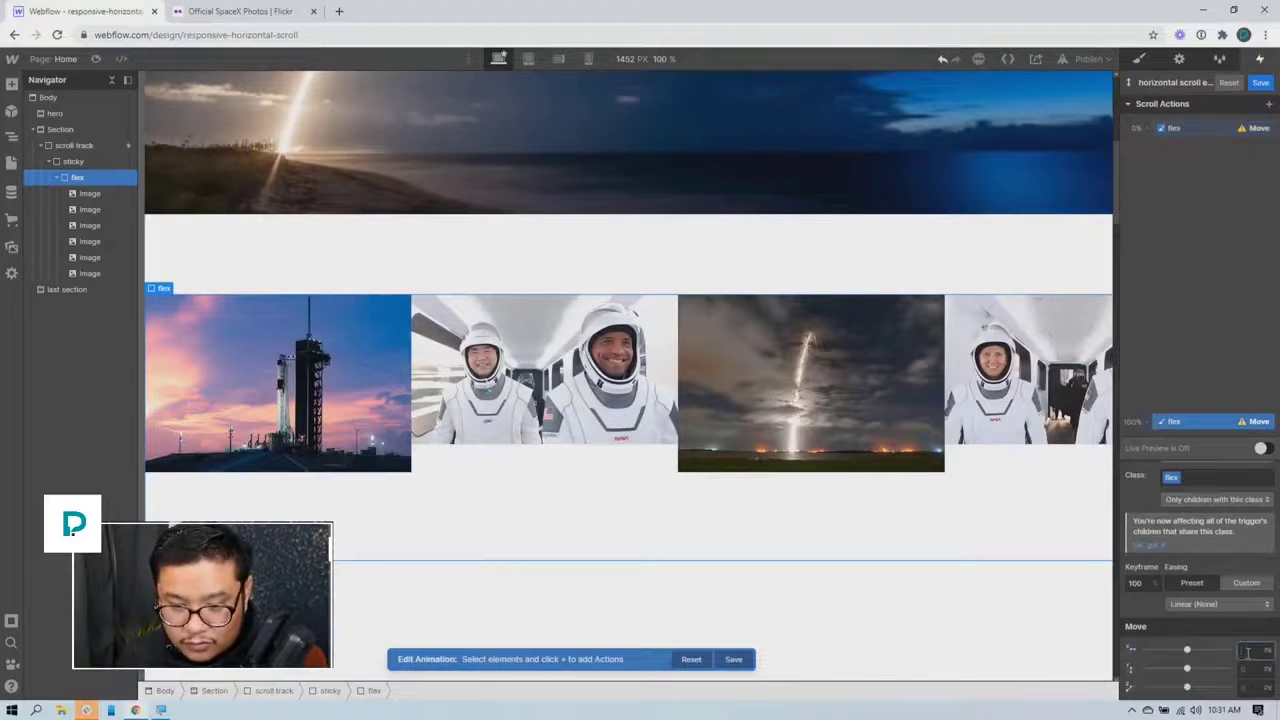
key("Return")
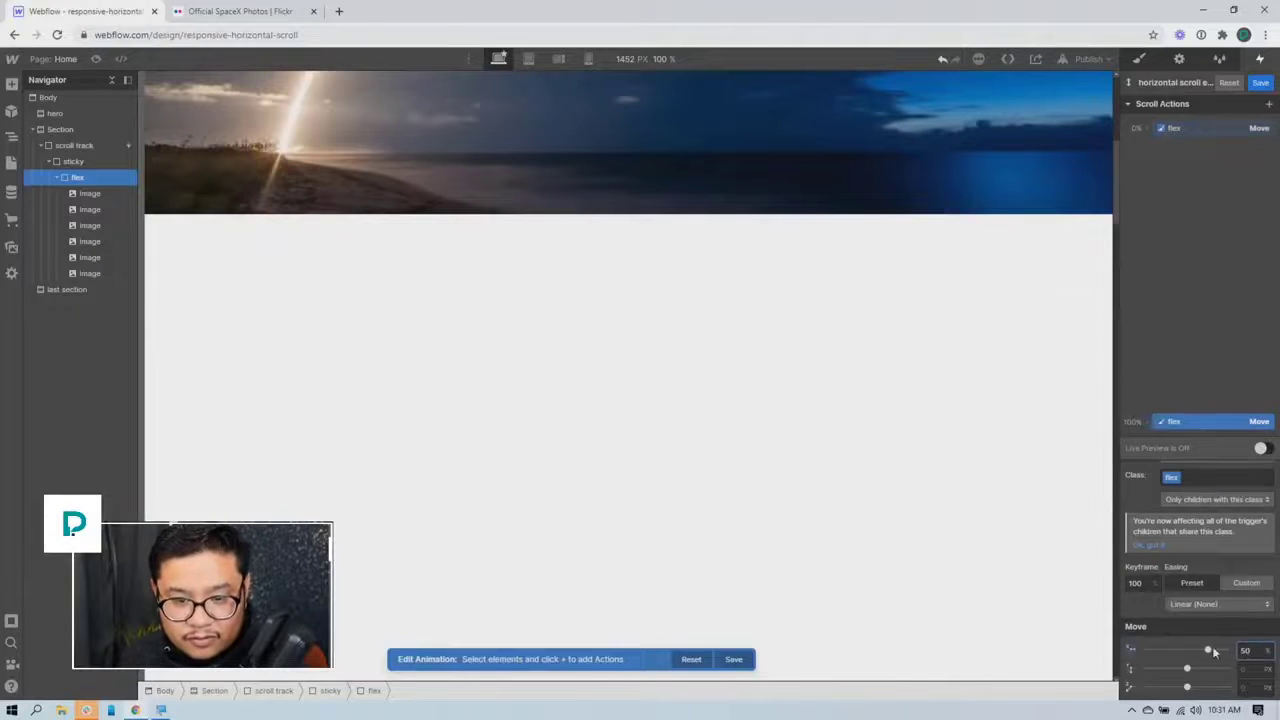
left_click_drag(1203, 649, 1168, 649)
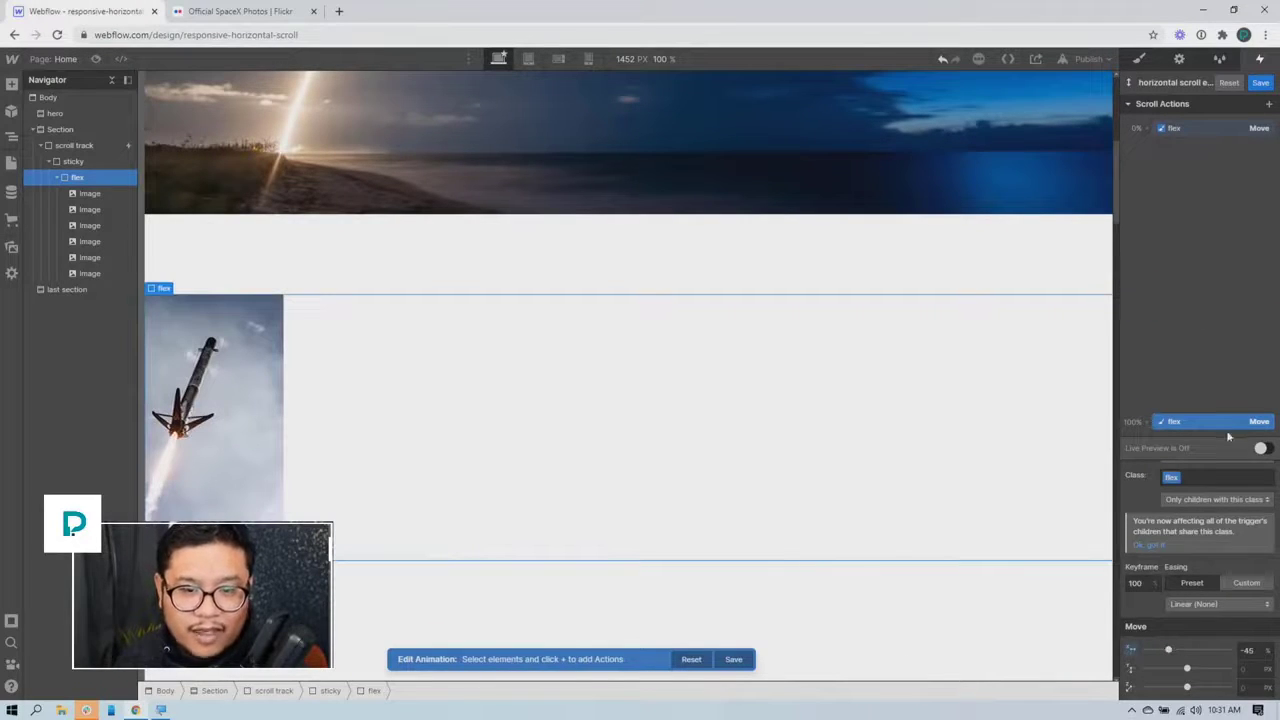
left_click(1263, 449)
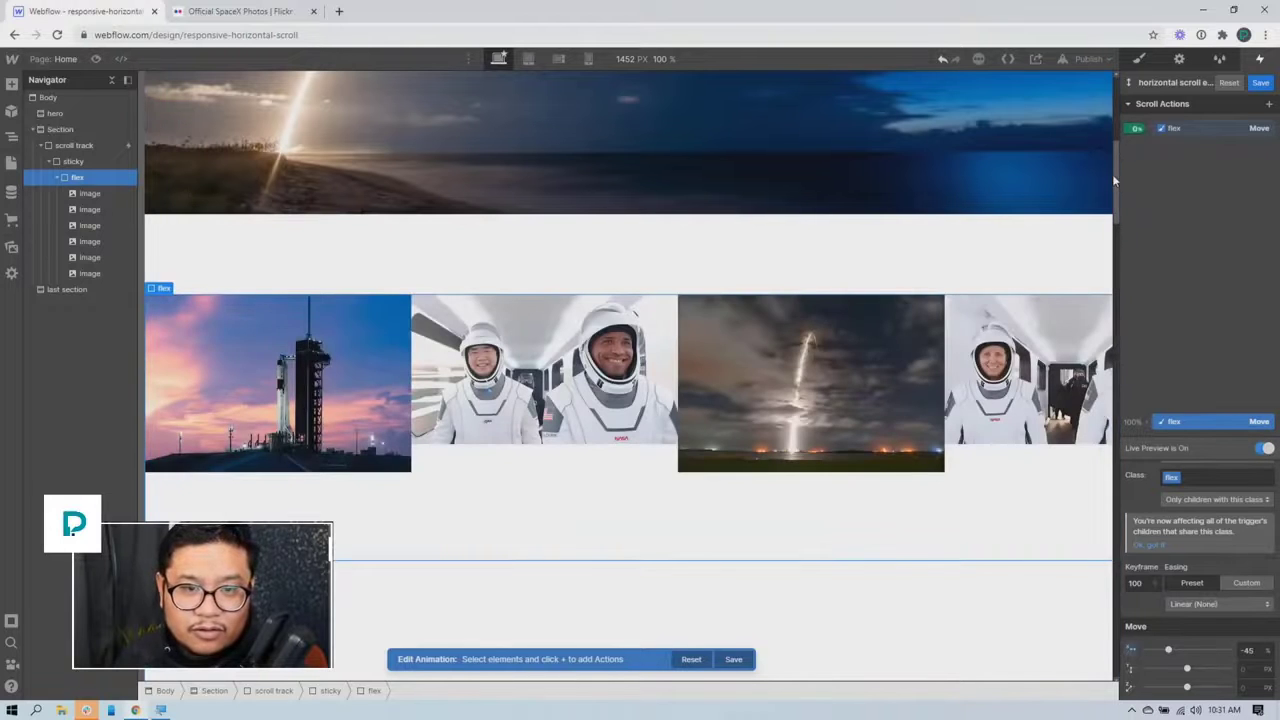
Drag the starting Move keyframe from 0% to 17% and scrub the live preview
left_click_drag(1112, 174, 1081, 170)
left_click(1178, 128)
left_click_drag(1178, 203, 1175, 214)
left_click(1264, 450)
mouse_move(1113, 127)
left_mouse_down()
mouse_move(1115, 307)
mouse_move(1121, 114)
mouse_move(1121, 192)
mouse_move(1174, 191)
mouse_move(1115, 135)
mouse_move(1090, 679)
mouse_move(1086, 434)
mouse_move(1105, 117)
mouse_move(1129, 234)
mouse_move(1122, 607)
mouse_move(1115, 95)
left_mouse_up()
left_click(1260, 448)
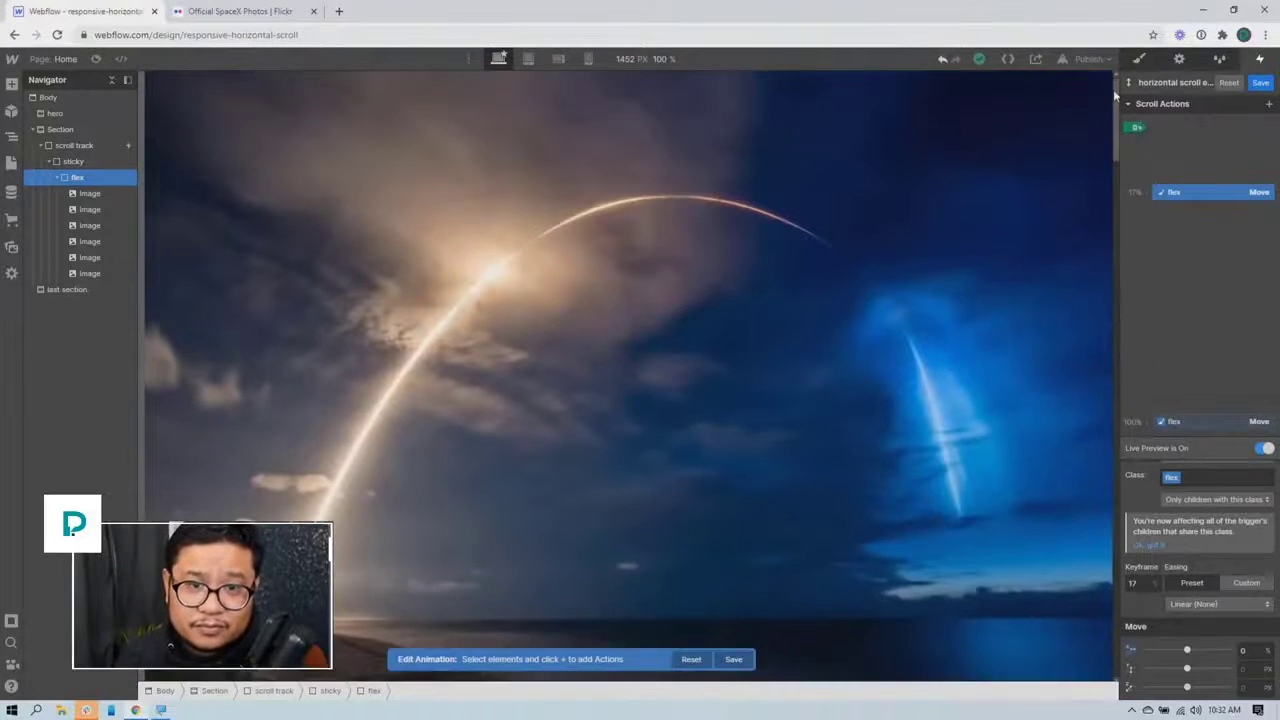
Save the horizontal scroll animation and close the animation editor
left_click(1261, 82)
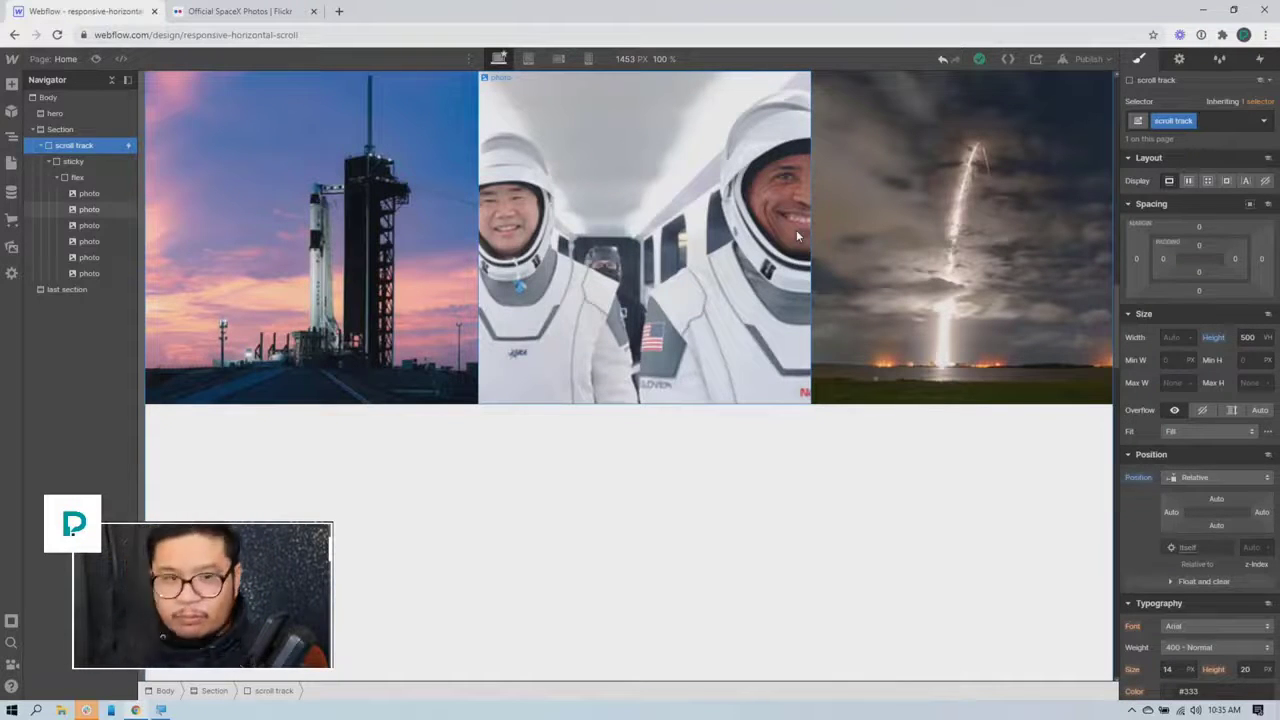
Preview the page at the 768 px tablet breakpoint and scroll to watch the SpaceX row slide sideways
left_click(528, 58)
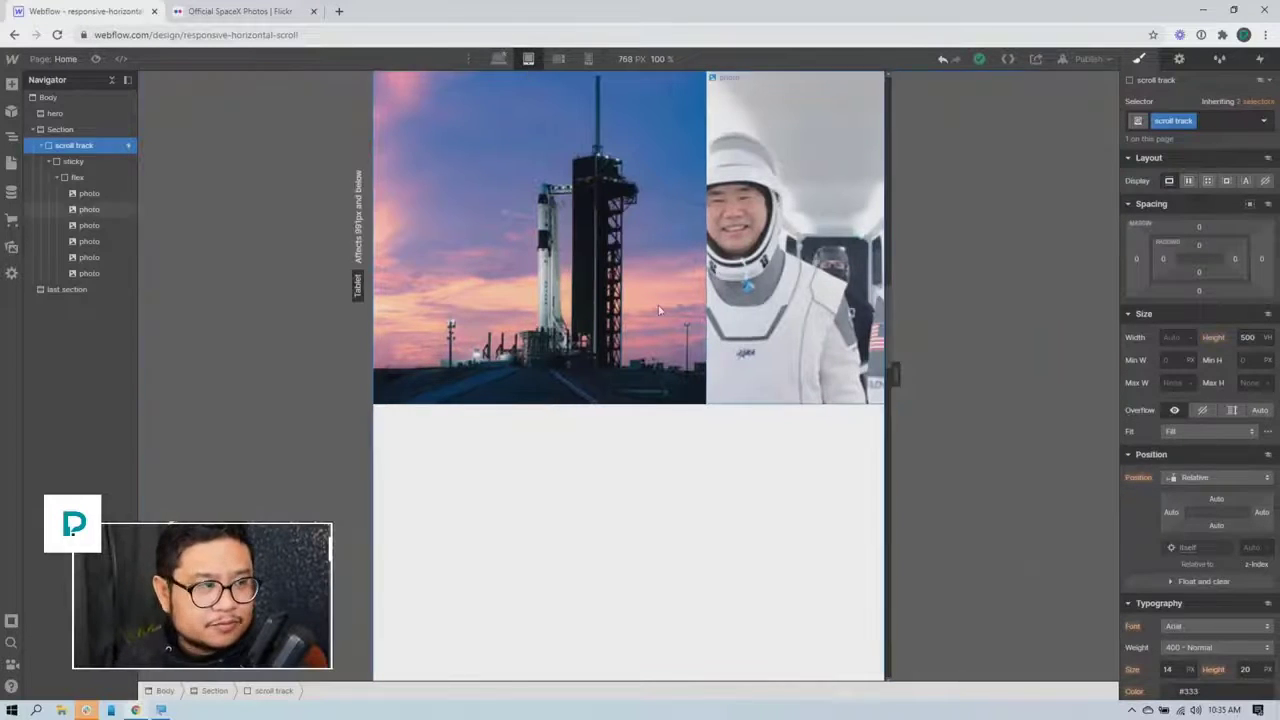
left_click(96, 58)
scroll(591, 373, "down", 10)
scroll(588, 372, "up", 2)
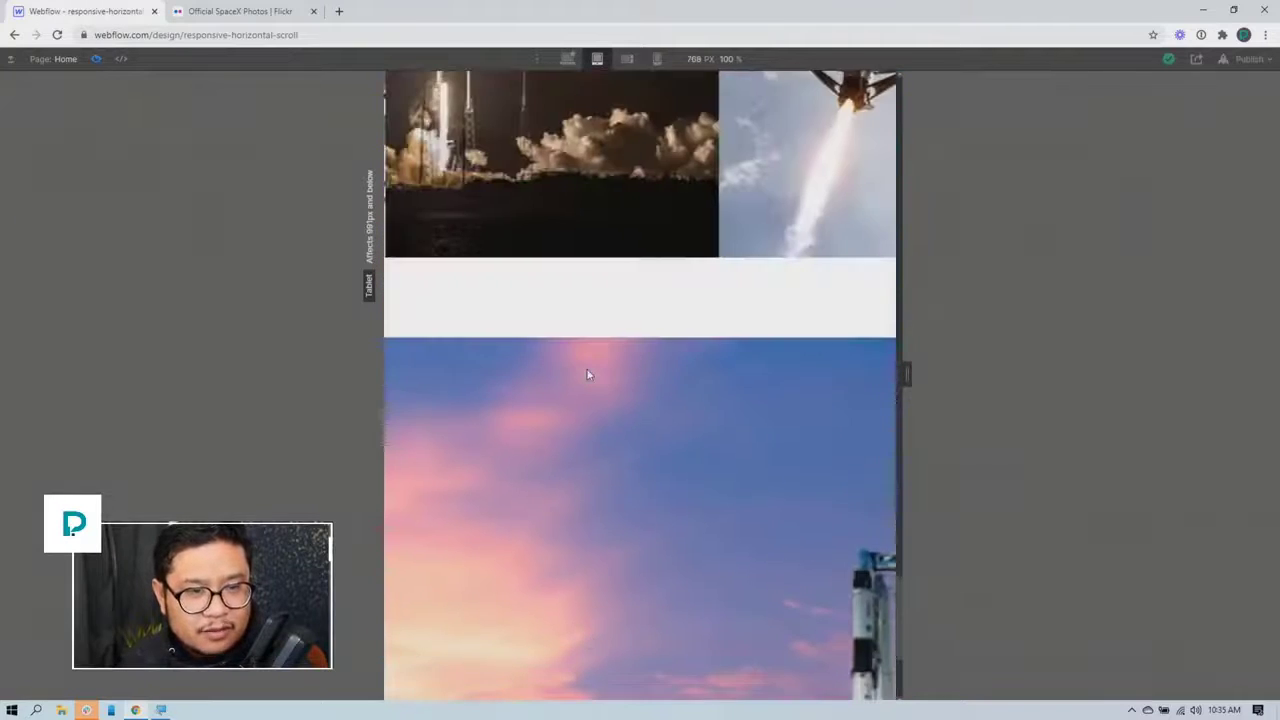
scroll(587, 361, "down", 2)
scroll(587, 361, "up", 2)
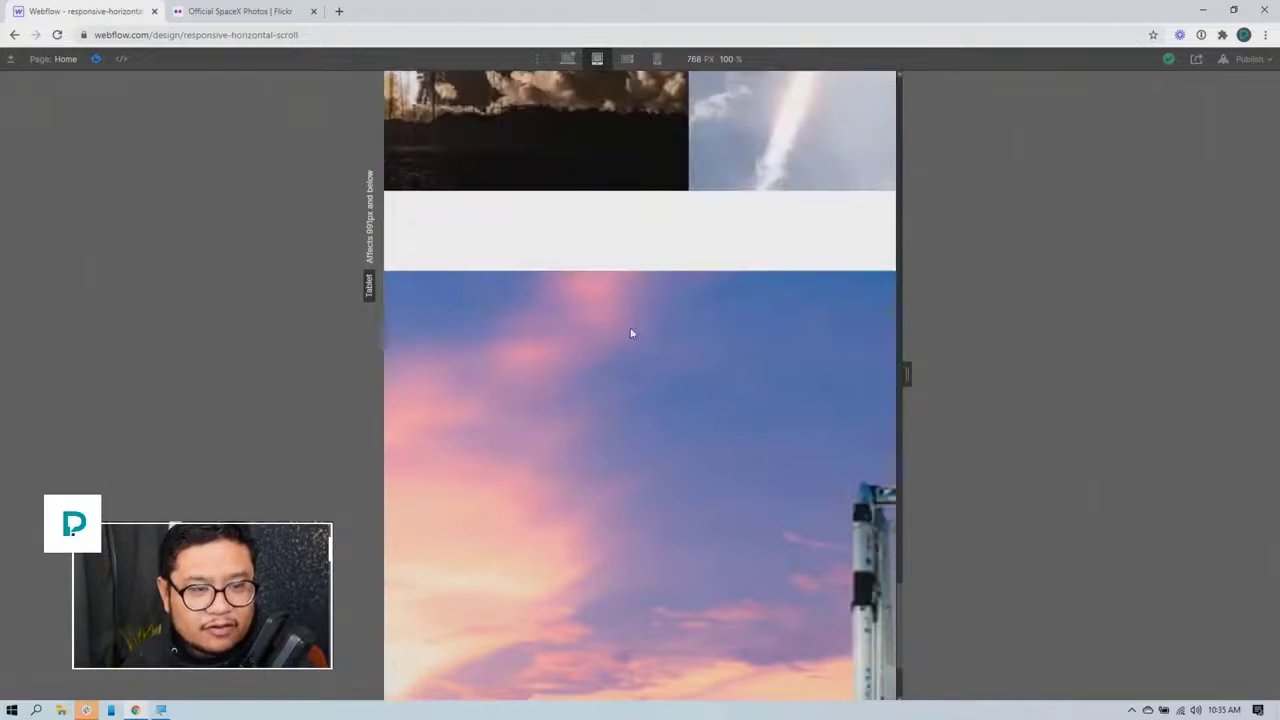
scroll(800, 146, "up", 5)
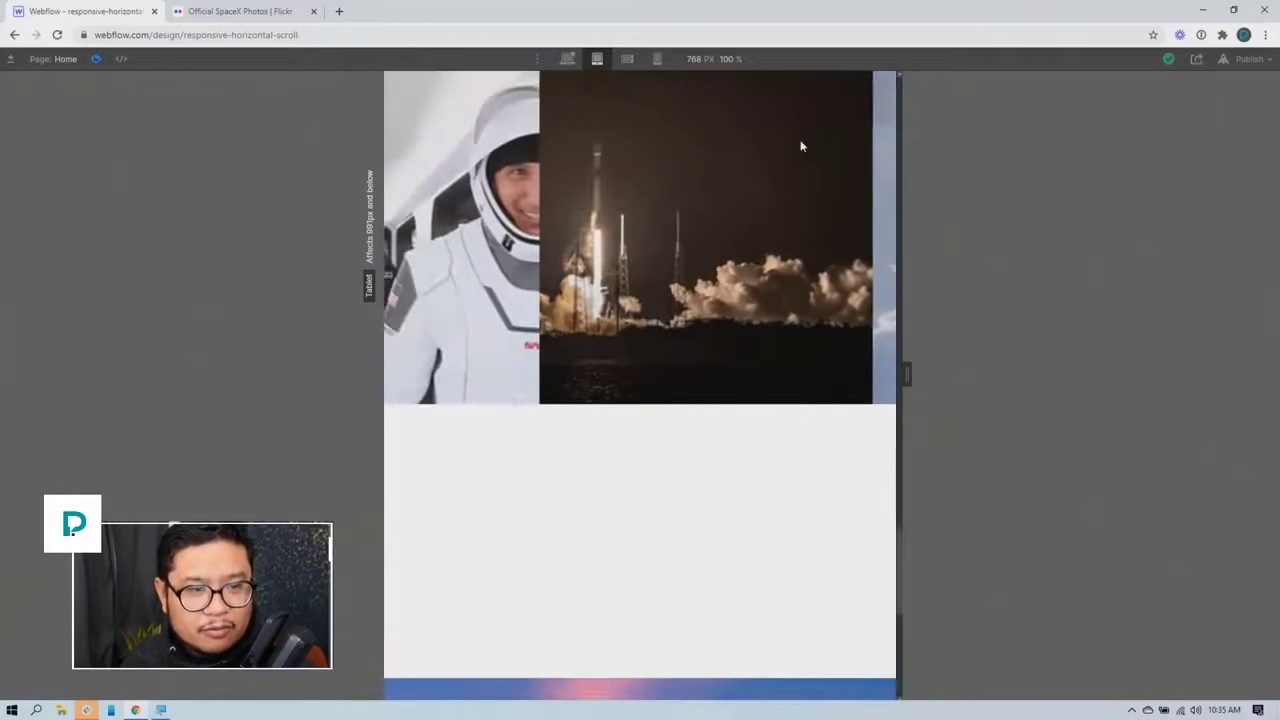
scroll(800, 146, "down", 5)
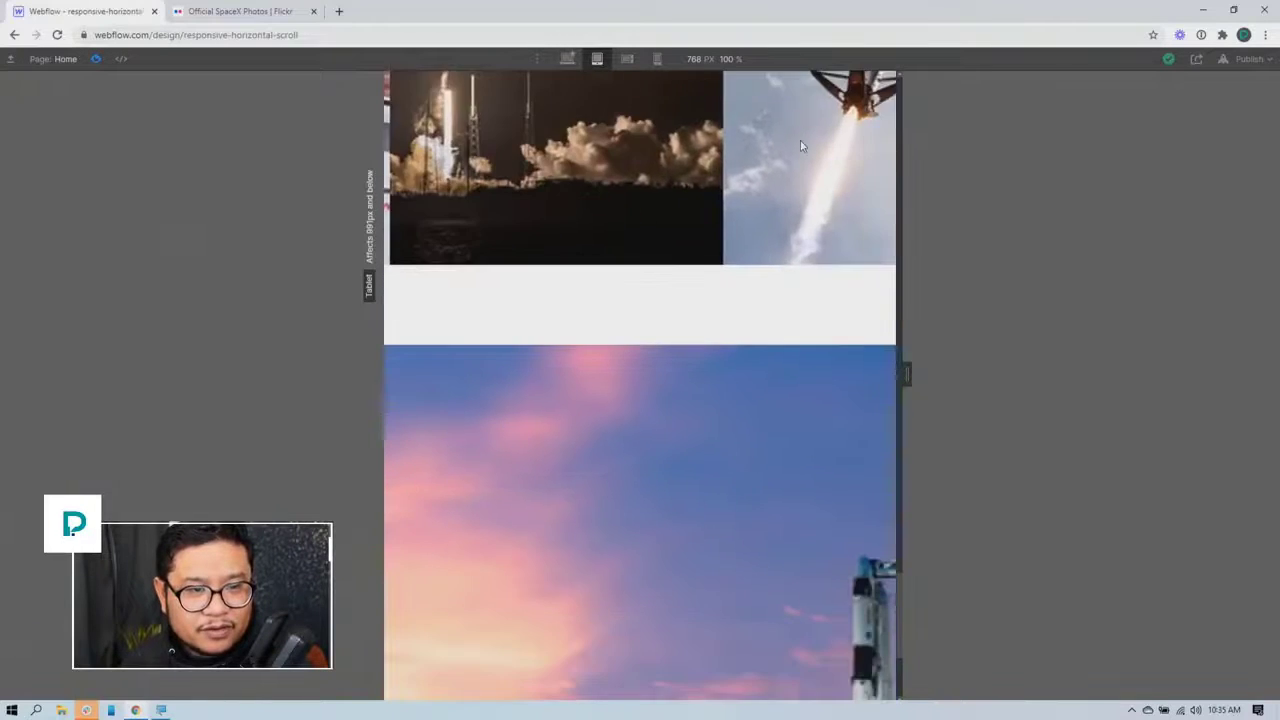
scroll(800, 146, "down", 3)
scroll(802, 140, "up", 5)
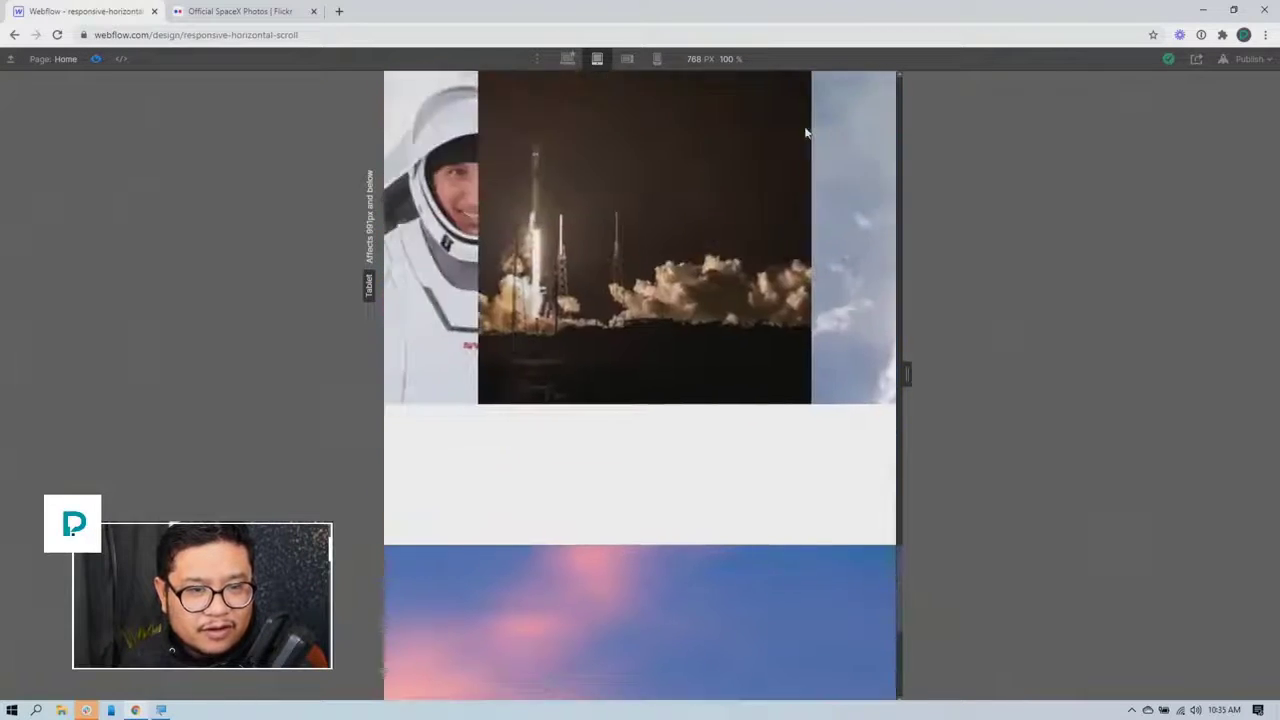
scroll(800, 149, "down", 5)
scroll(800, 149, "up", 2)
scroll(800, 149, "down", 1)
scroll(800, 149, "down", 4)
scroll(800, 143, "up", 5)
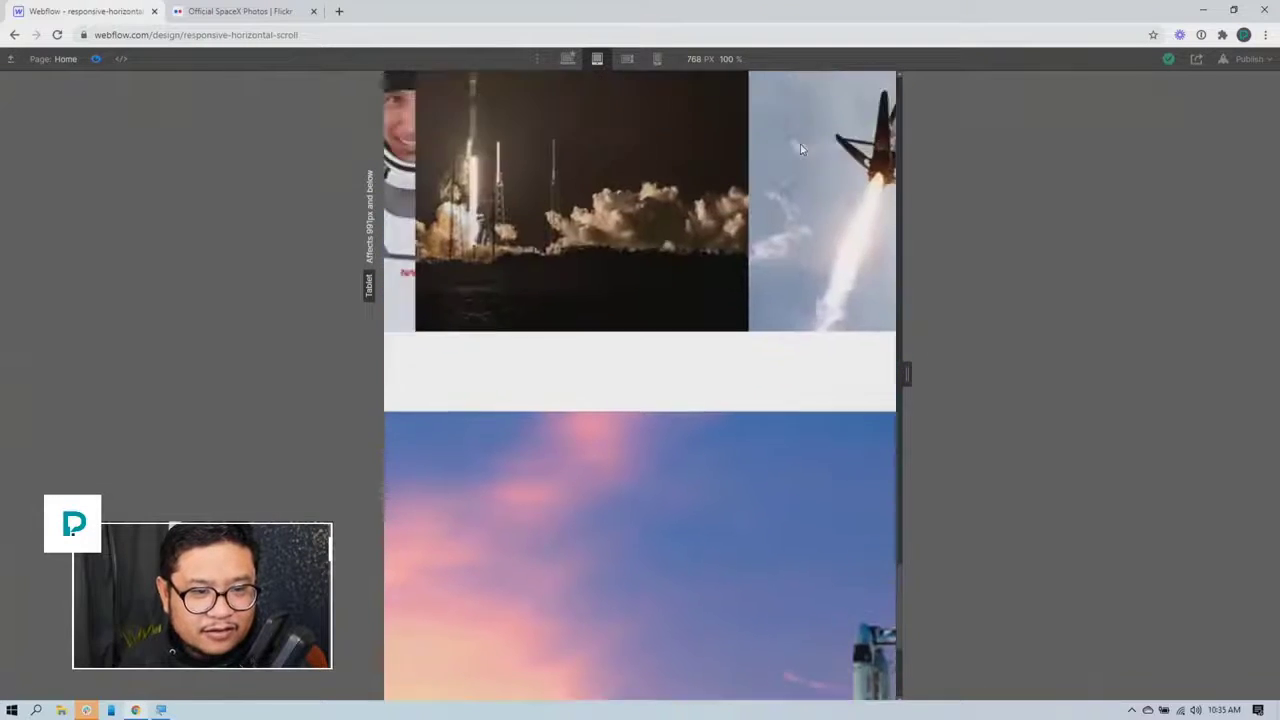
scroll(808, 136, "down", 3)
scroll(808, 136, "up", 5)
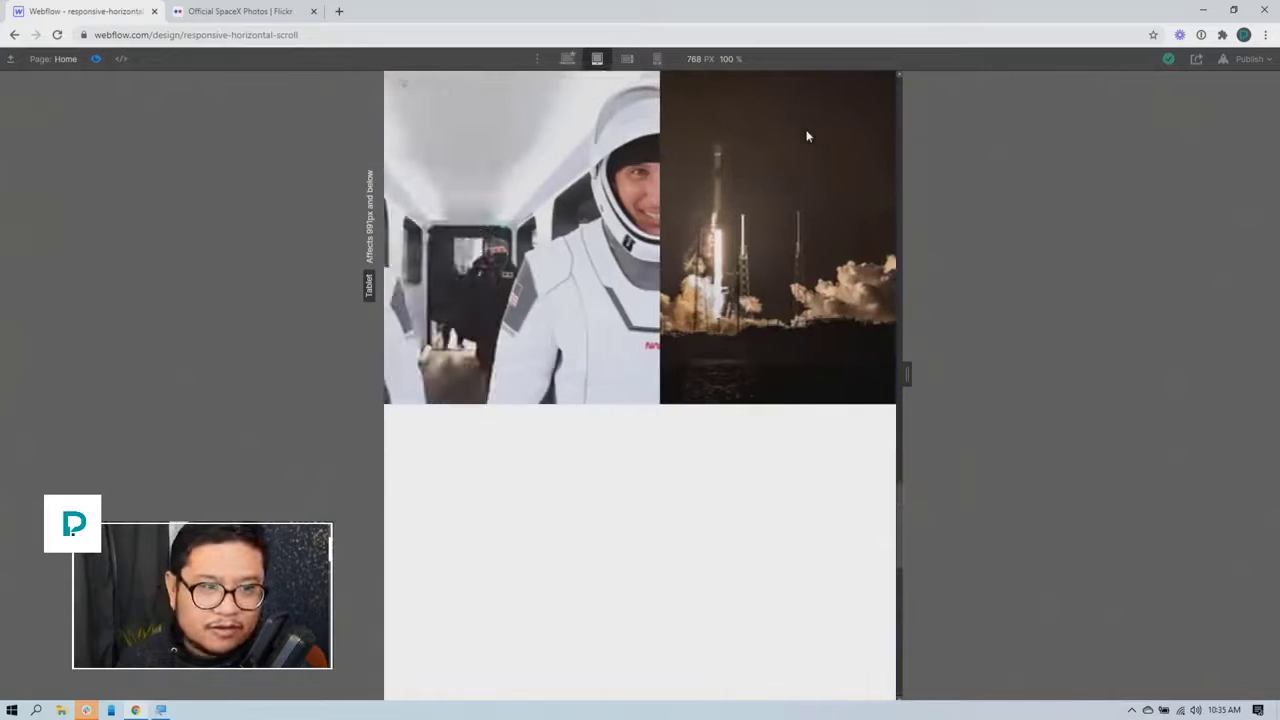
scroll(808, 136, "down", 4)
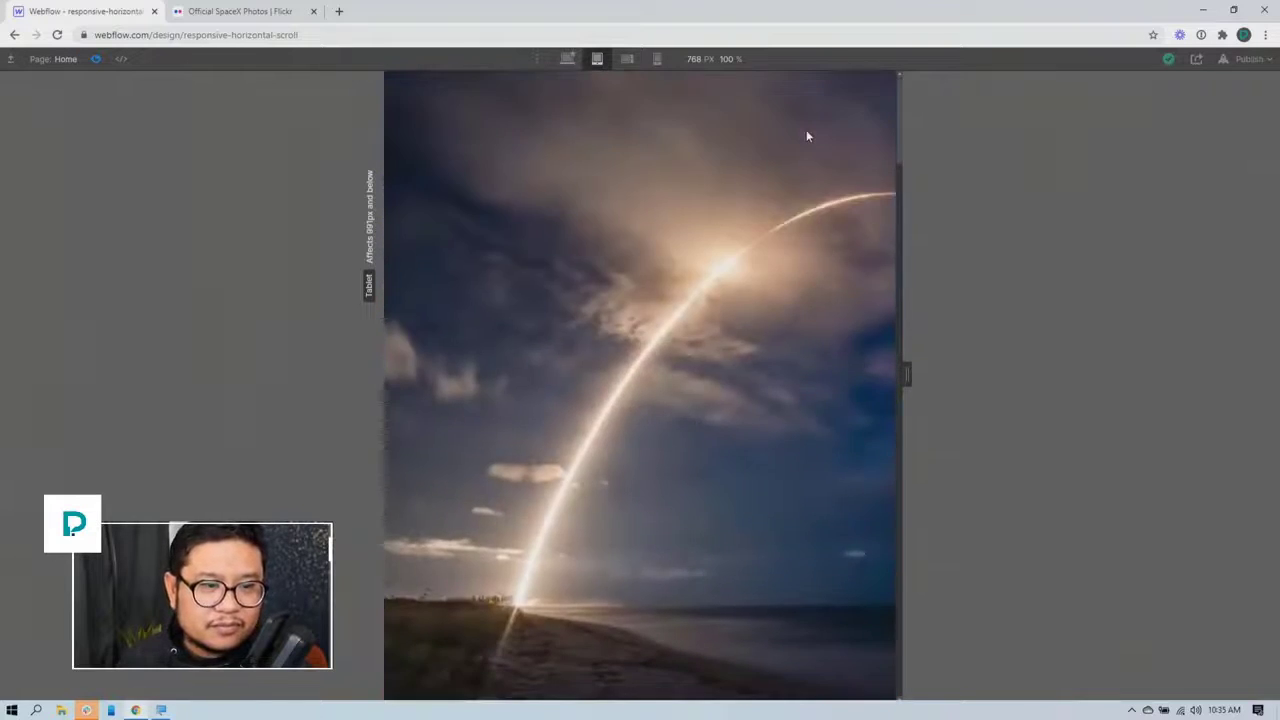
scroll(808, 136, "up", 2)
scroll(808, 136, "down", 6)
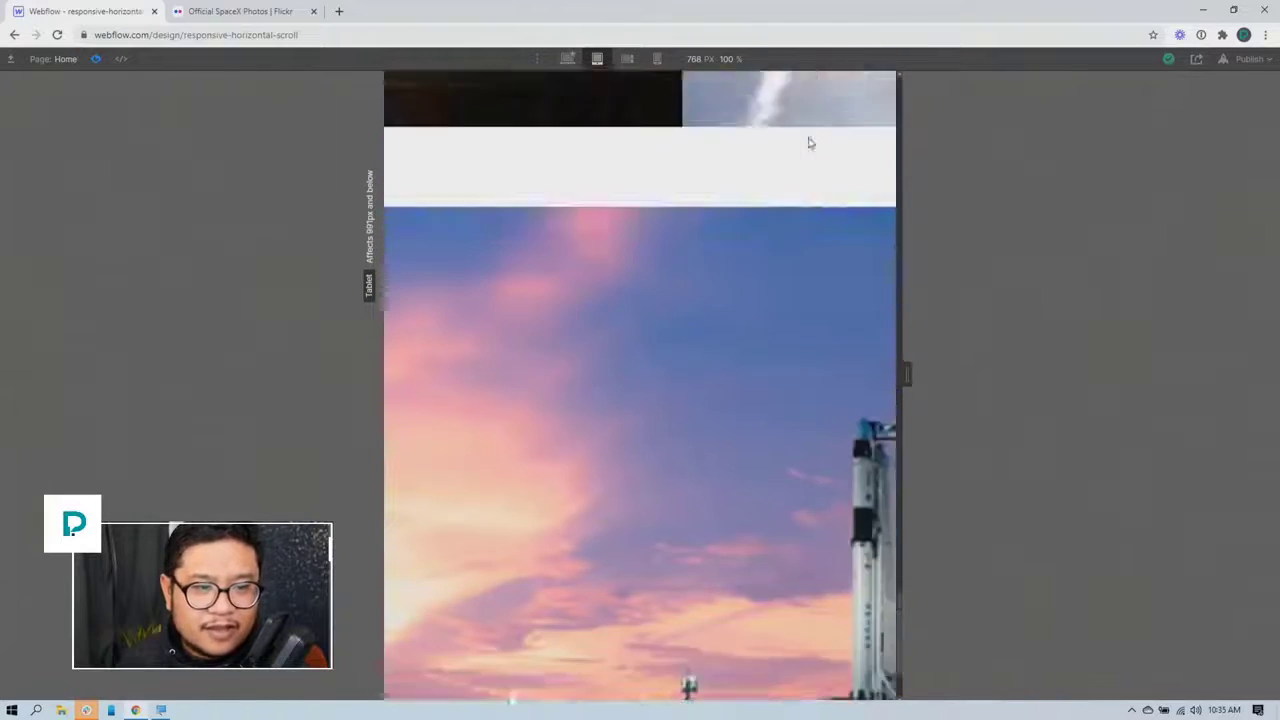
scroll(809, 143, "up", 5)
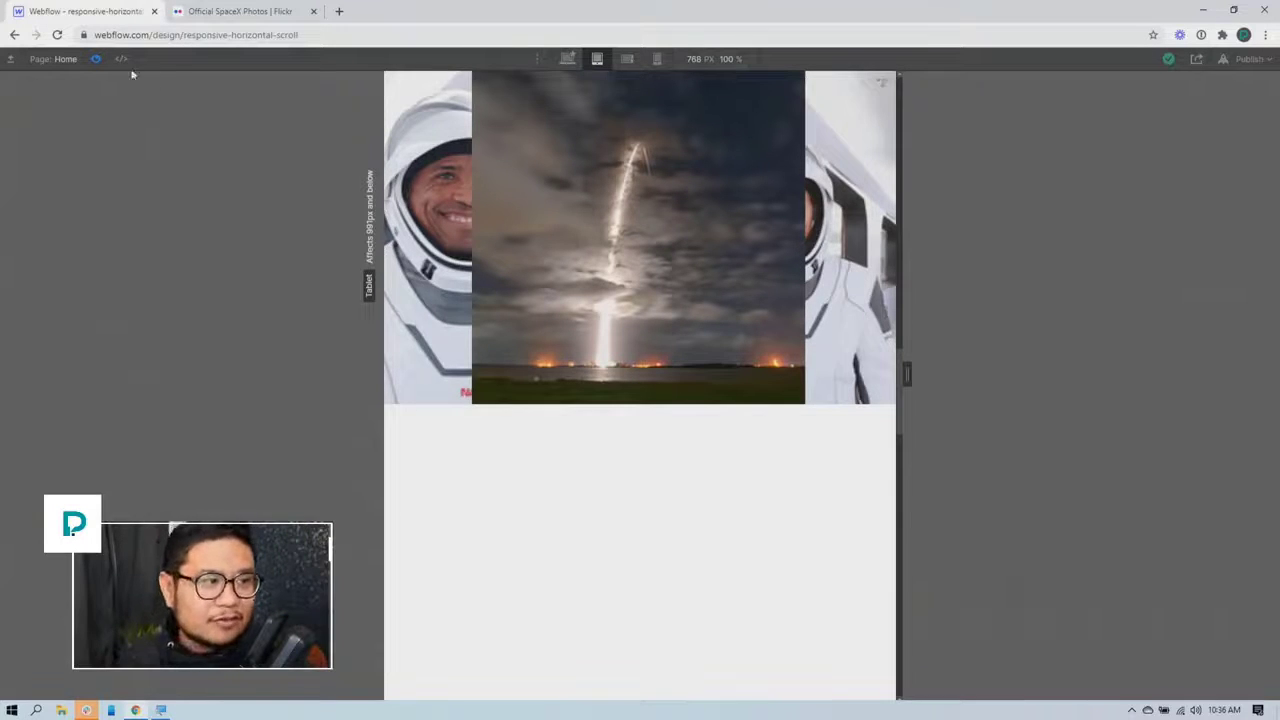
Limit the scroll track's while-scrolling-in-view trigger to desktop by unchecking Tablet, Phone landscape and Phone portrait
left_click(96, 58)
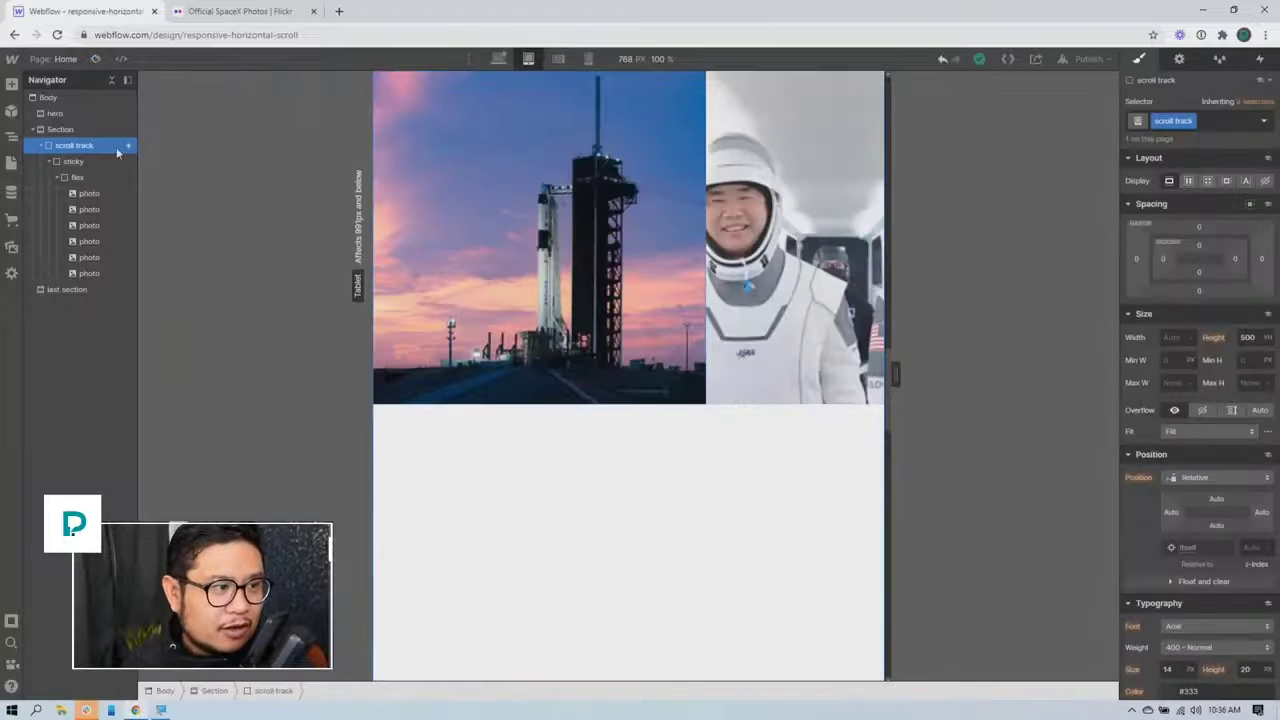
left_click(1259, 58)
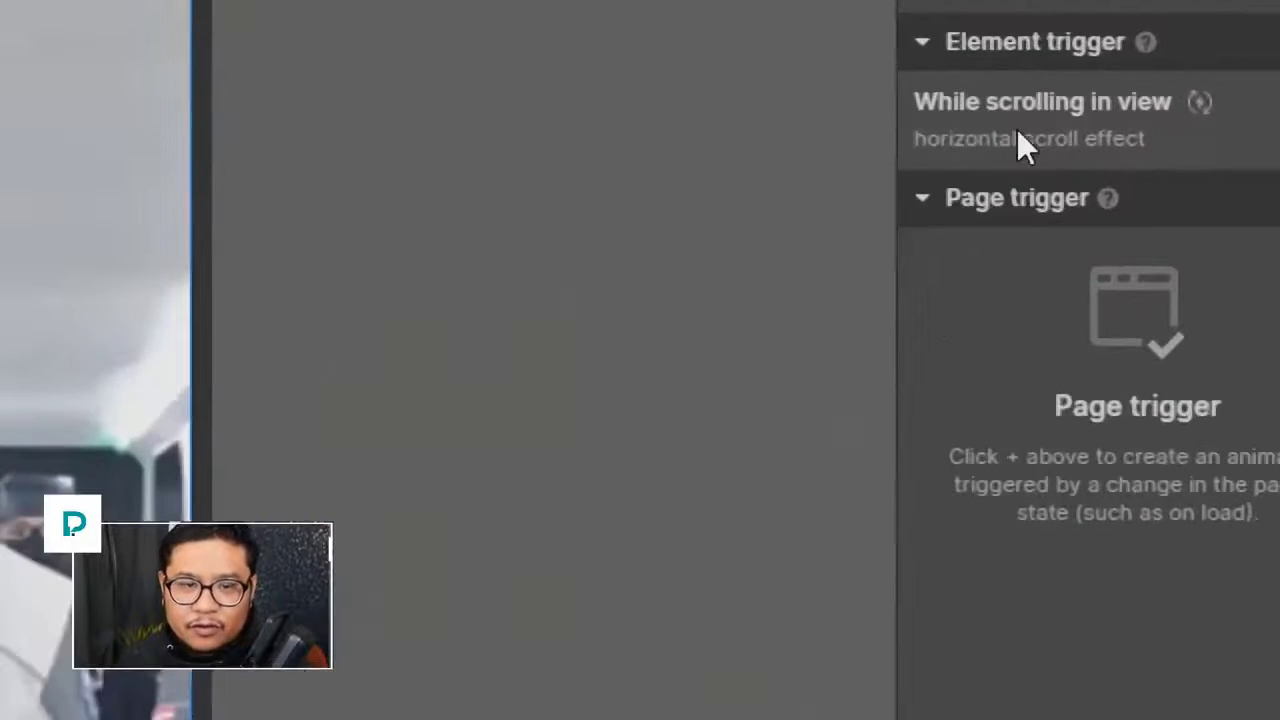
left_click(1117, 136)
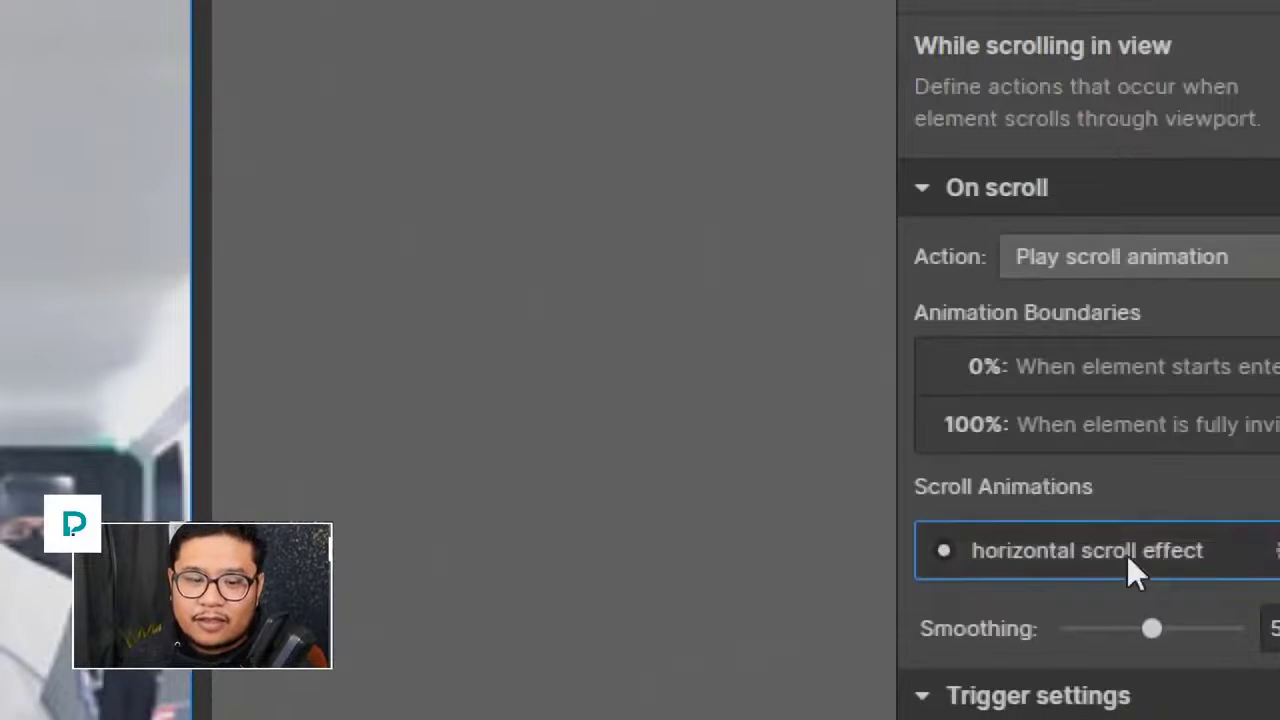
scroll(1132, 600, "down", 5)
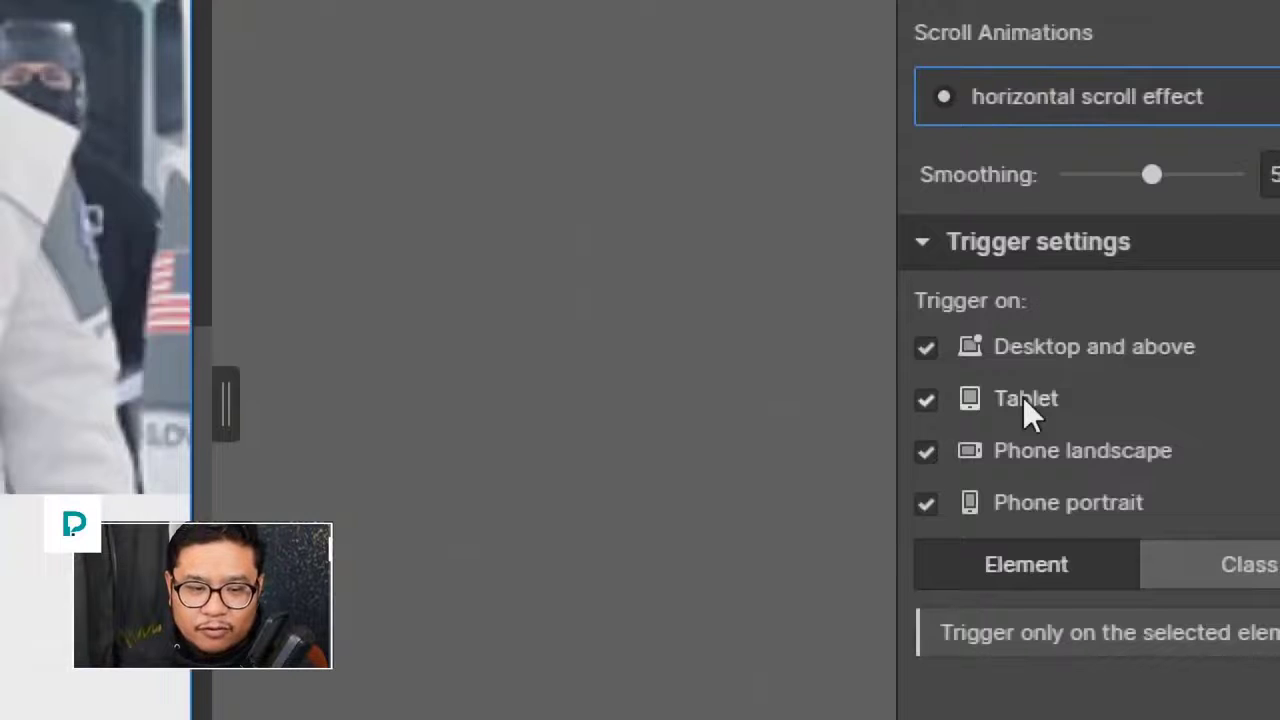
left_click(1023, 397)
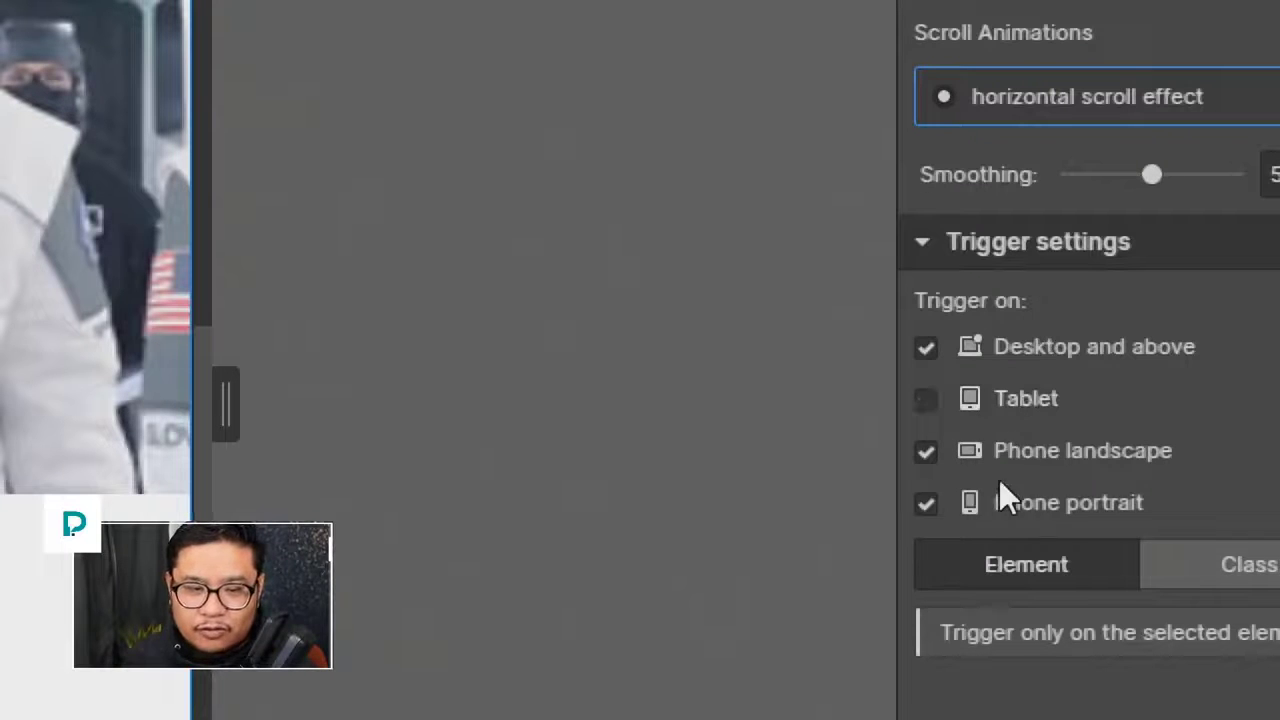
left_click(1021, 450)
left_click(997, 503)
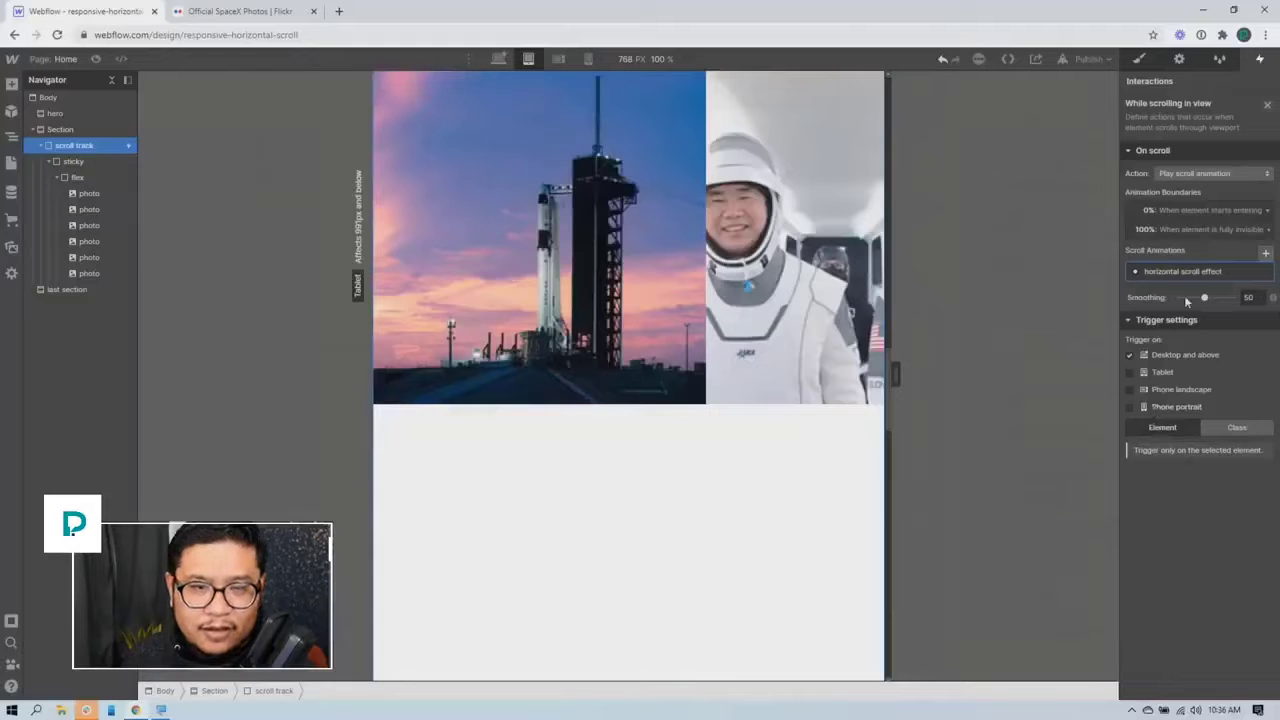
At tablet size, set the flex container's Direction to Vertical so the photos stack
left_click(1268, 103)
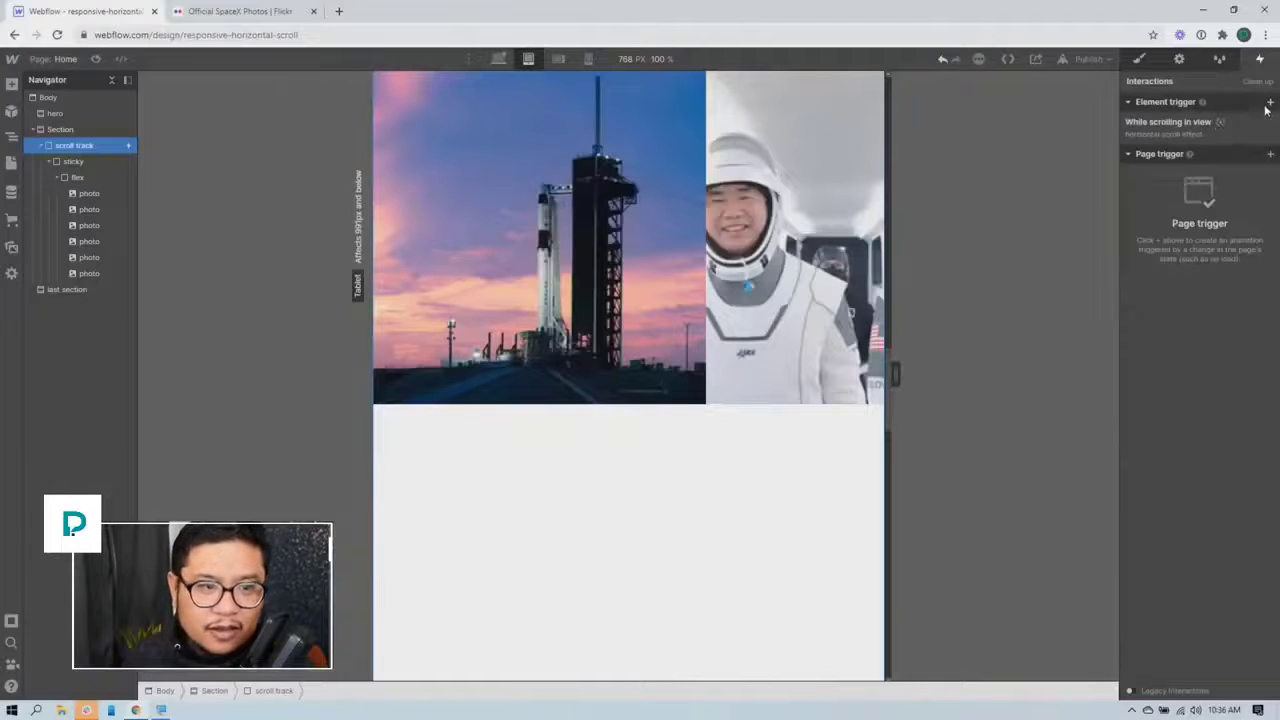
left_click(115, 177)
left_click(1140, 61)
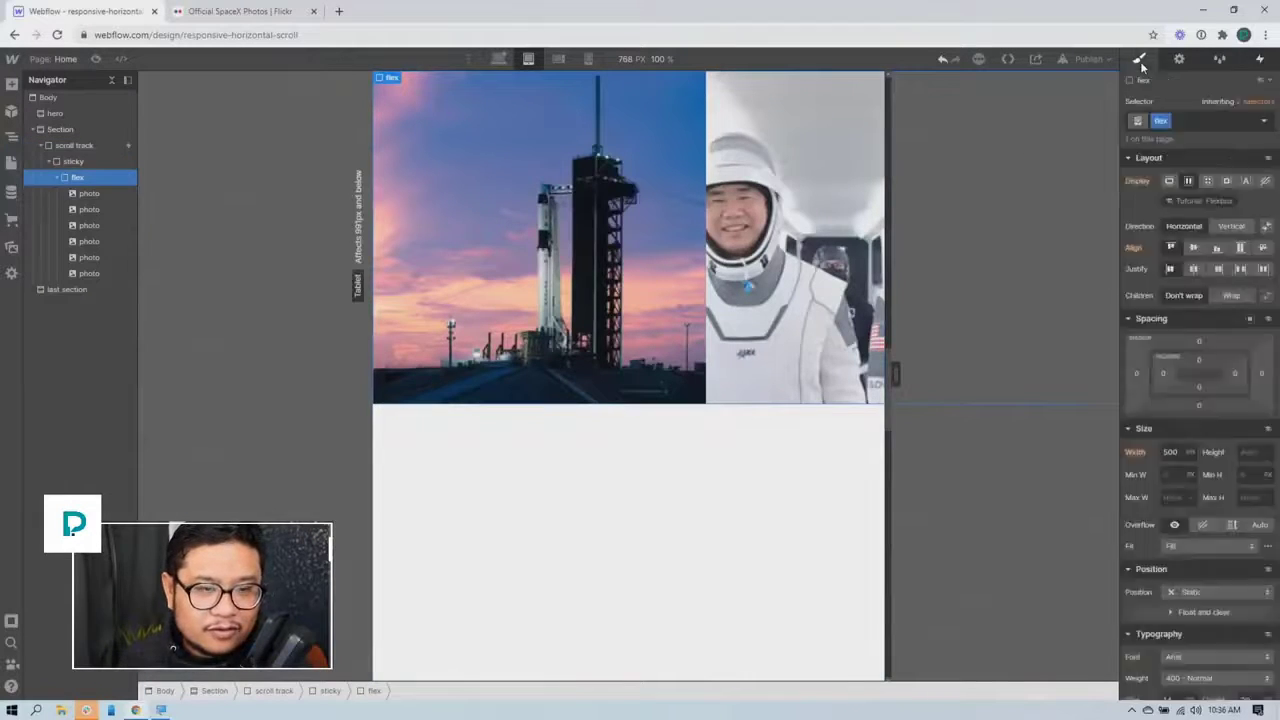
left_click(1233, 227)
scroll(630, 200, "up", 5)
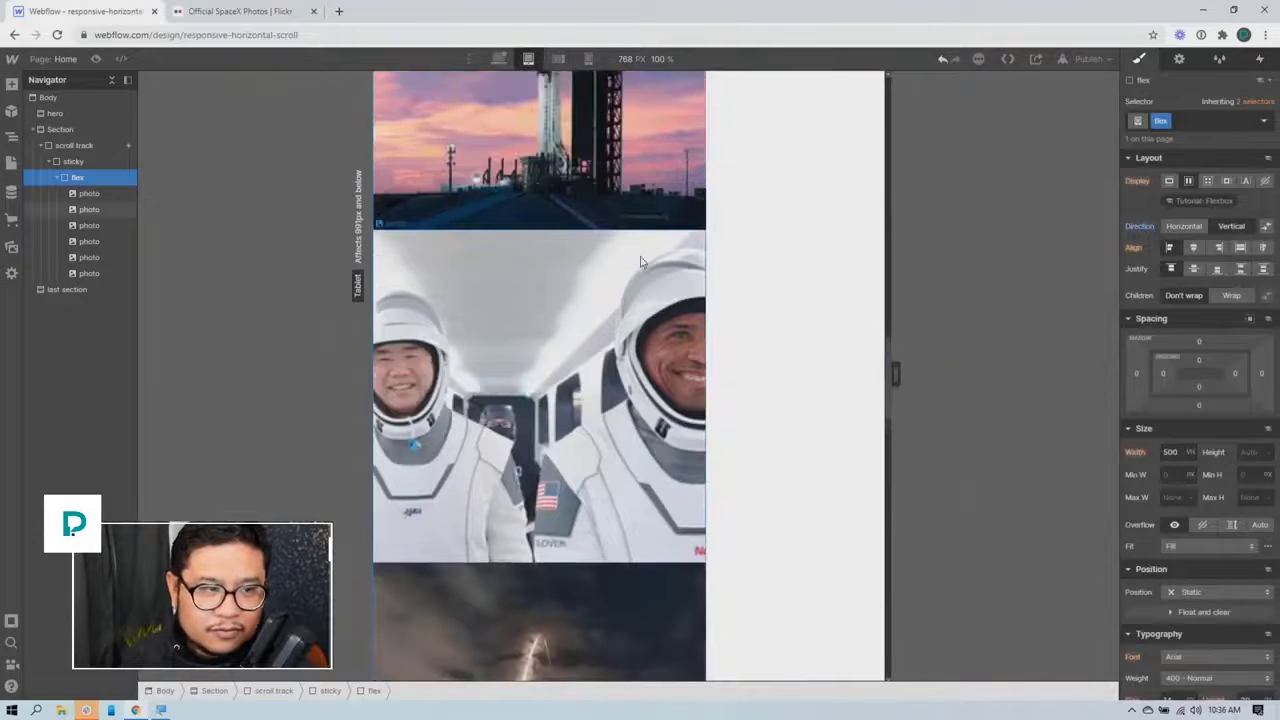
Set the rocket photo width to 100%, then the flex container width to 100%
left_click(606, 232)
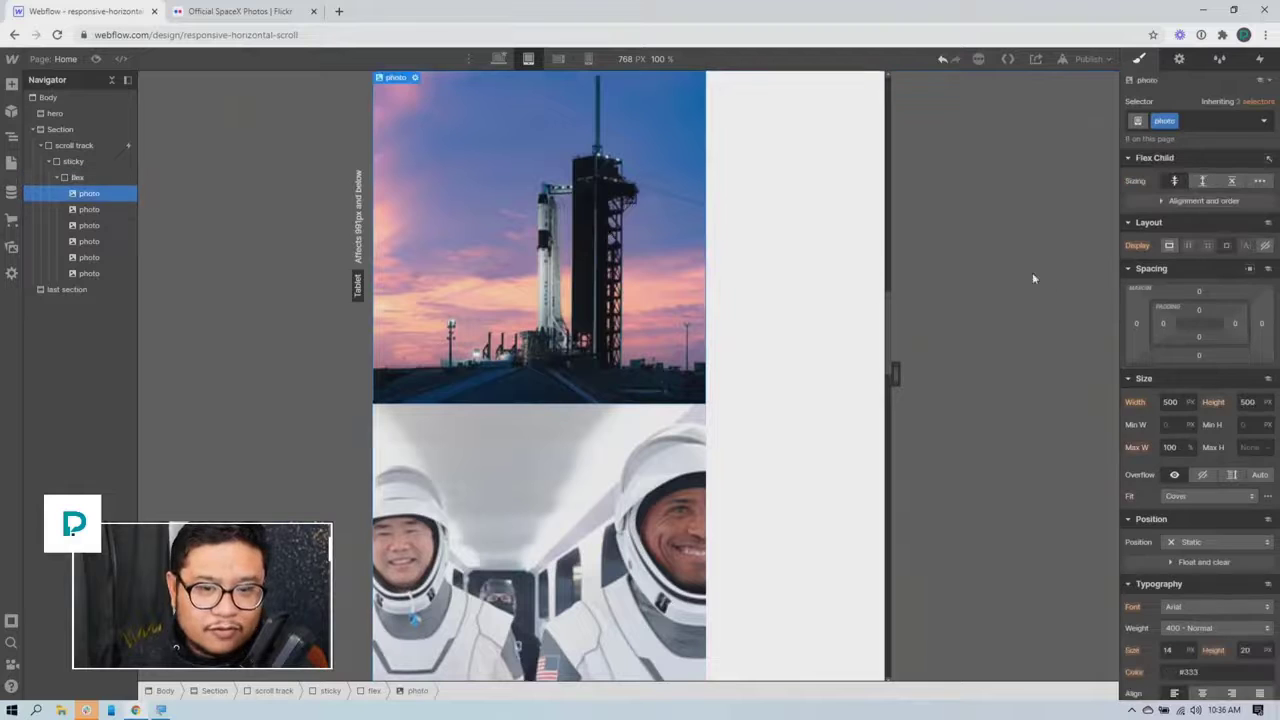
left_click(1172, 402)
type("5")
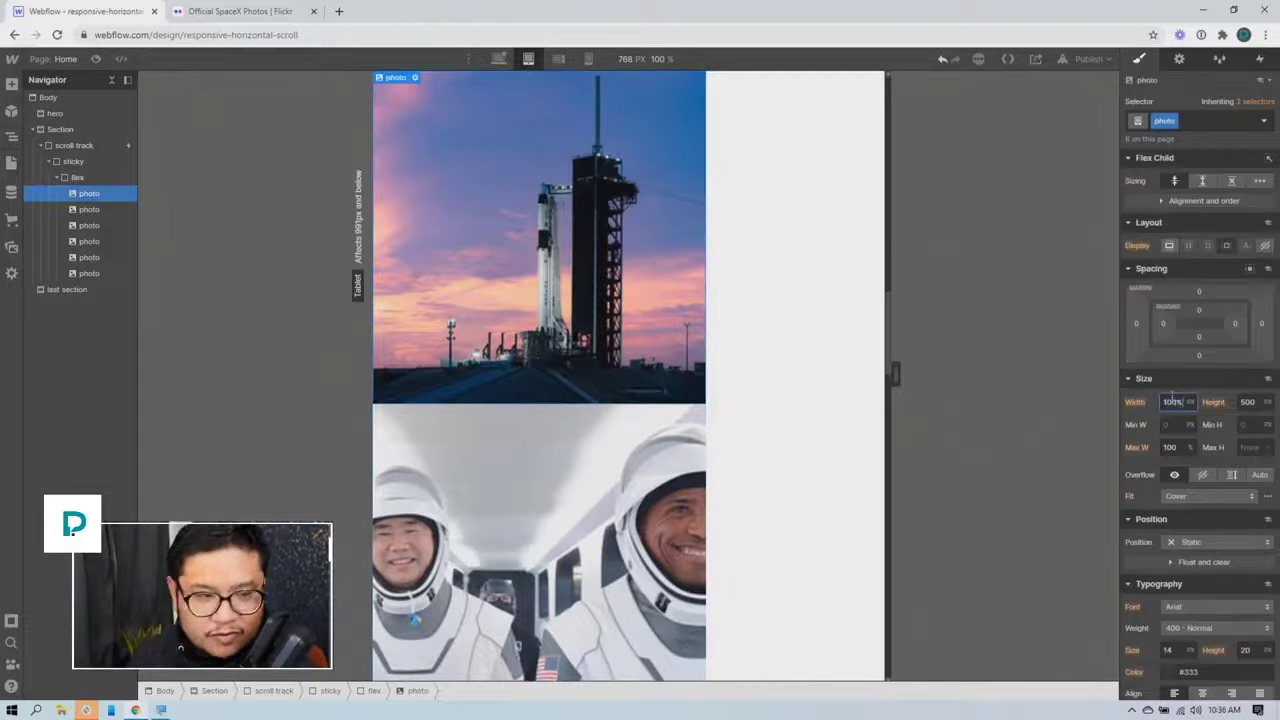
type("00%")
key("Return")
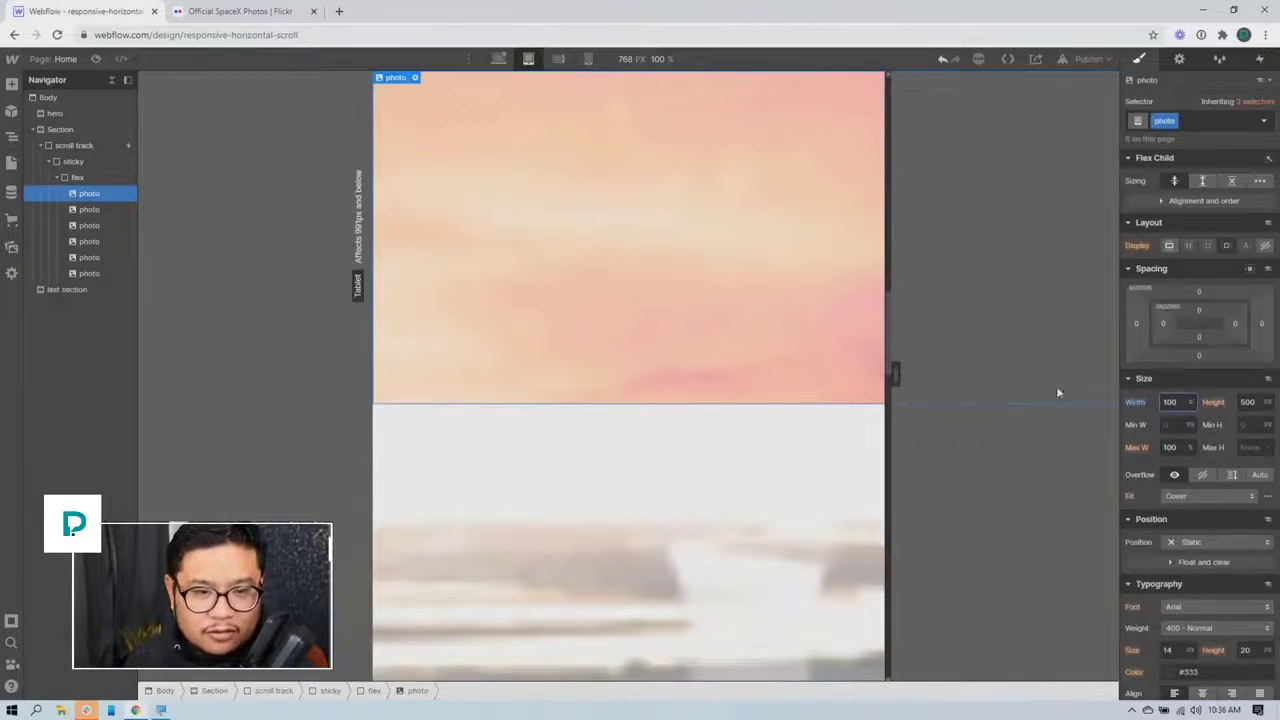
left_click(76, 179)
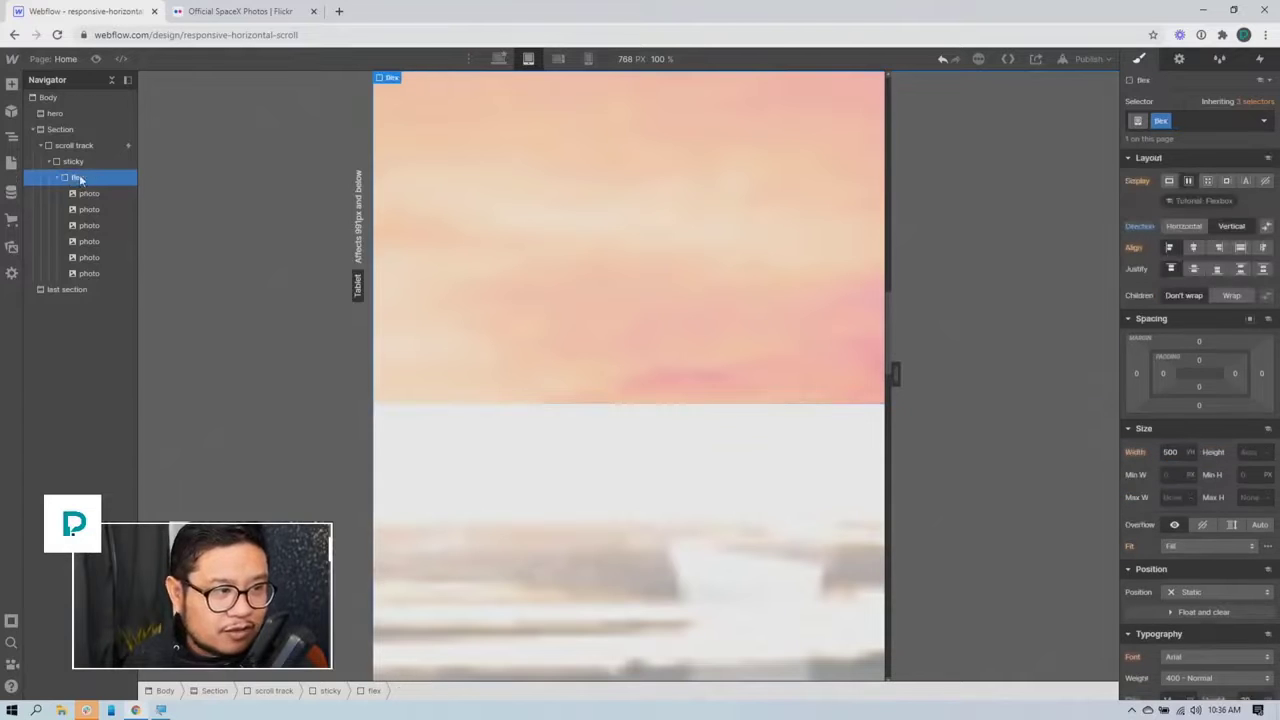
left_click(1168, 452)
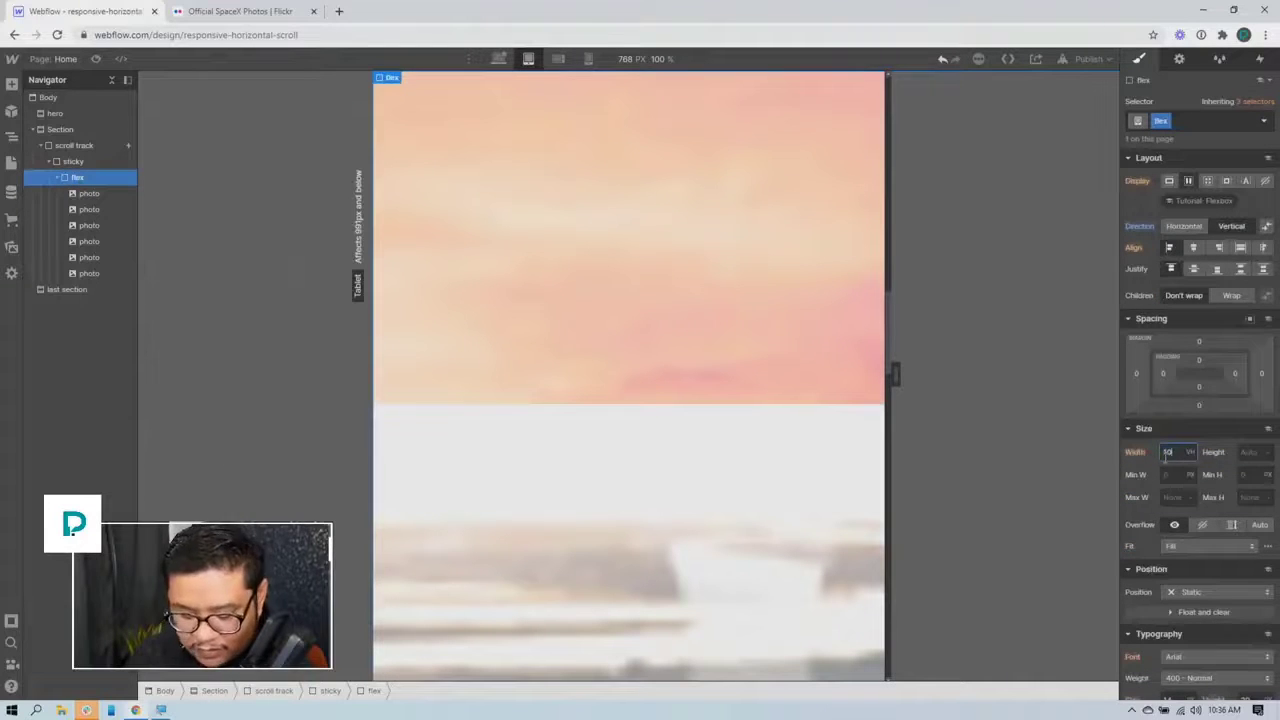
type("100%")
key("Return")
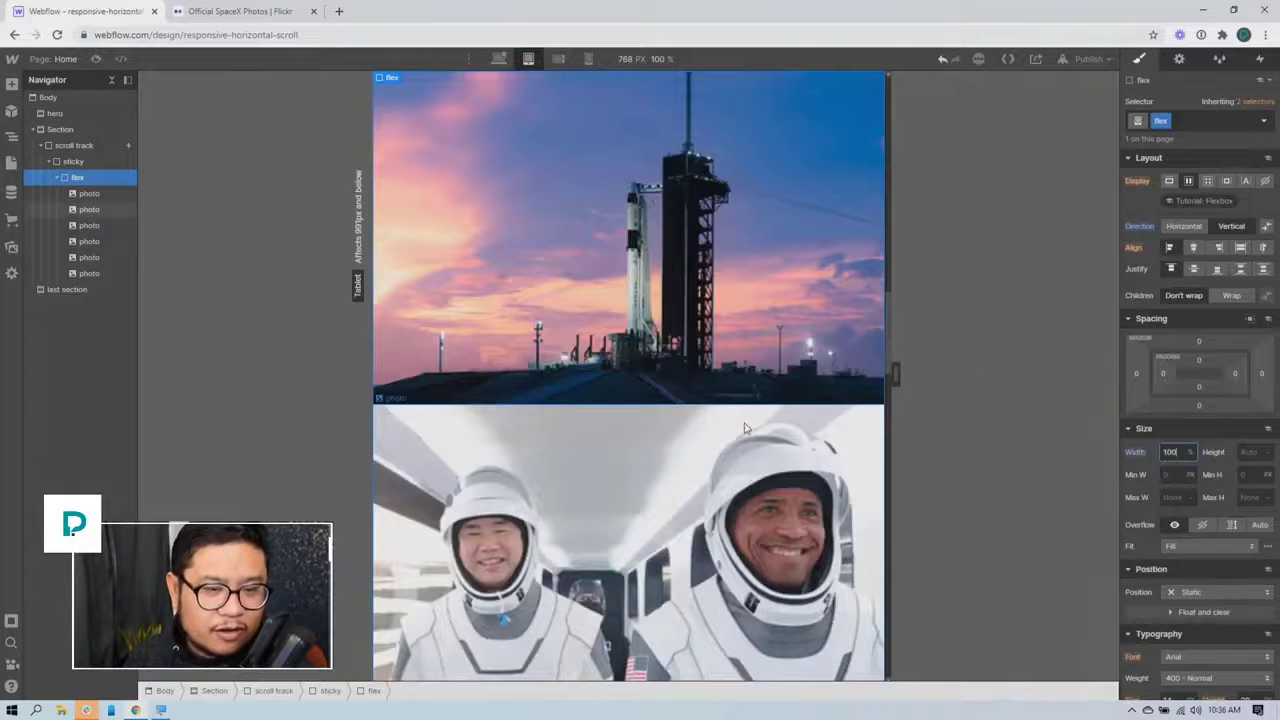
Scroll the tablet canvas and preview the SpaceX photos stacked as one full-width vertical column
scroll(744, 428, "down", 6)
scroll(744, 428, "down", 5)
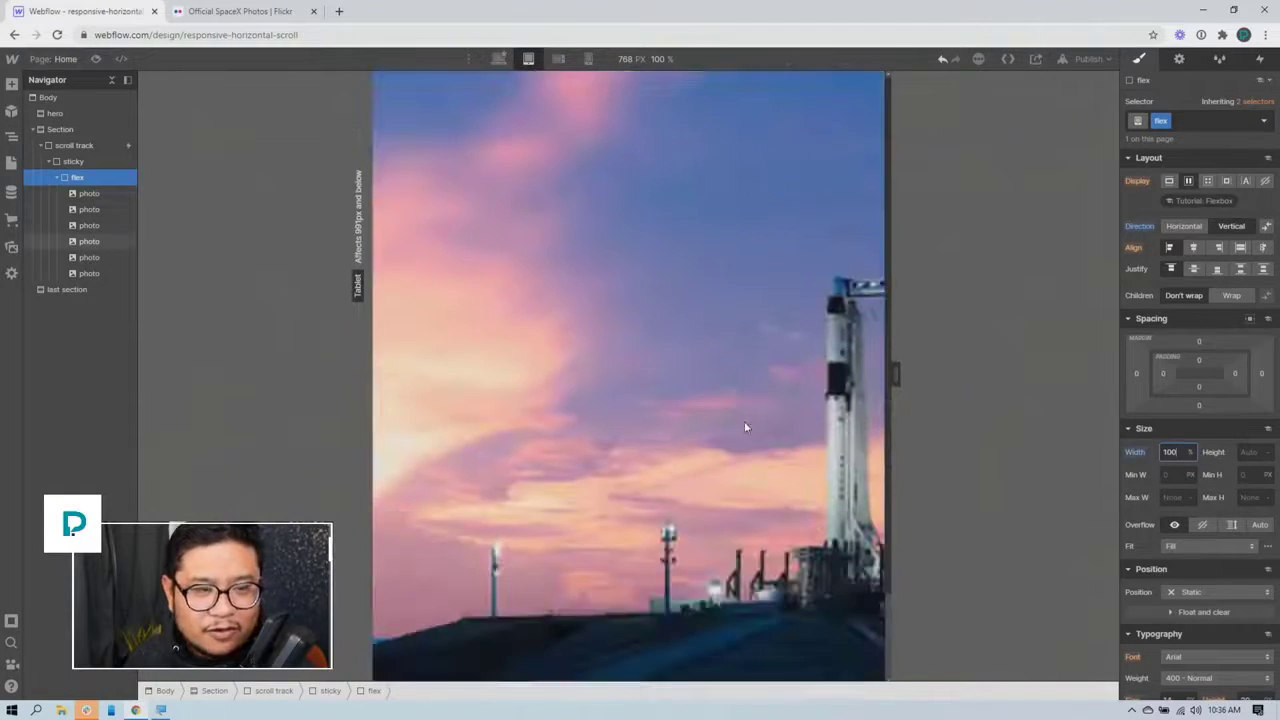
scroll(744, 428, "down", 5)
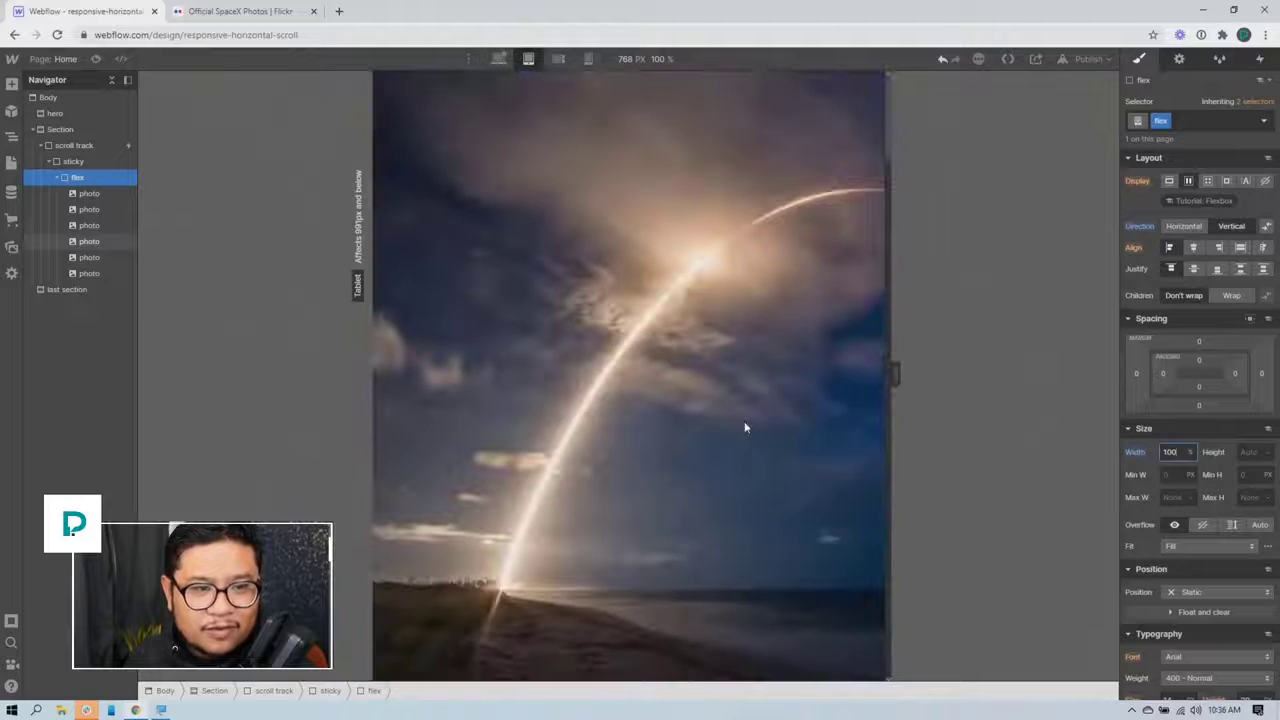
scroll(744, 428, "down", 4)
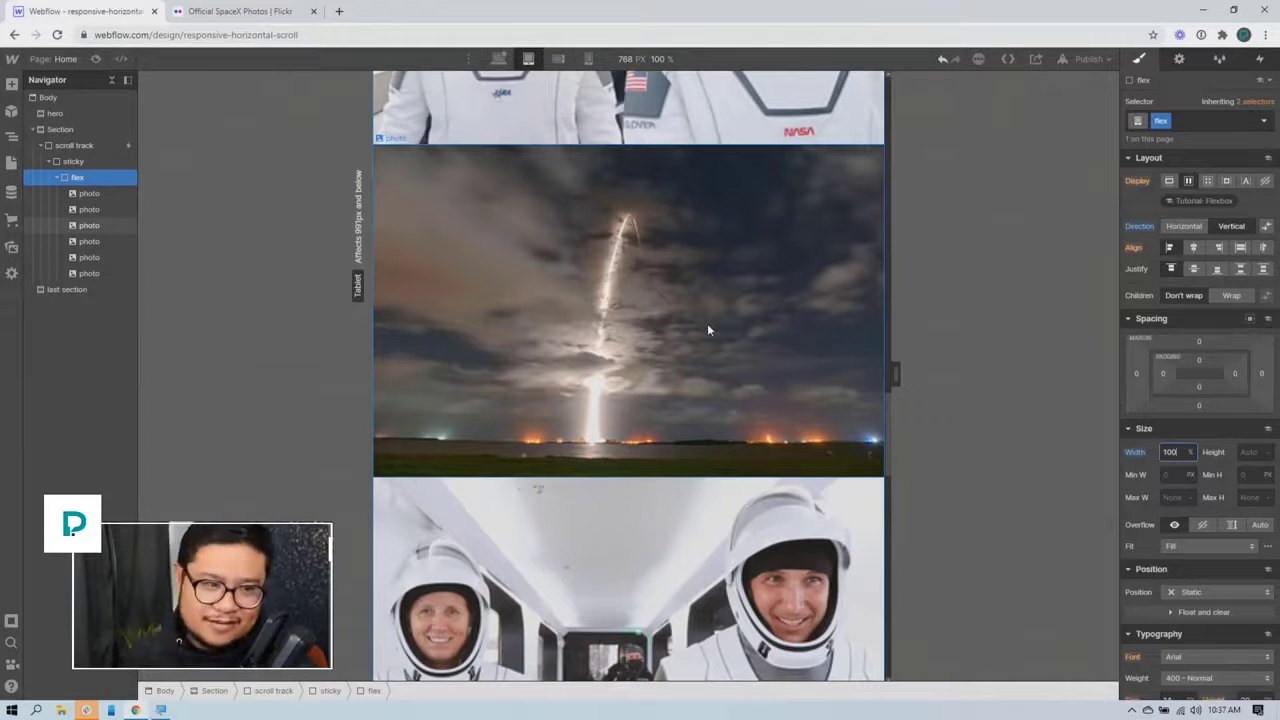
scroll(707, 330, "up", 10)
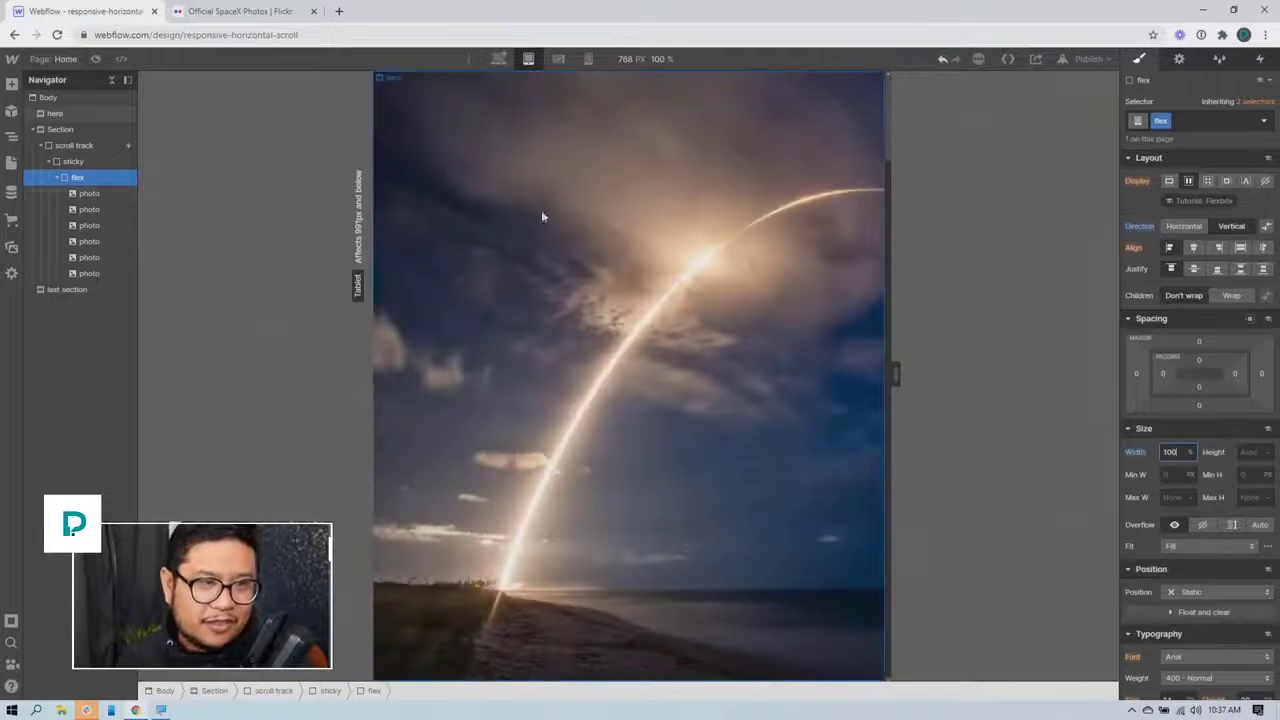
left_click(96, 58)
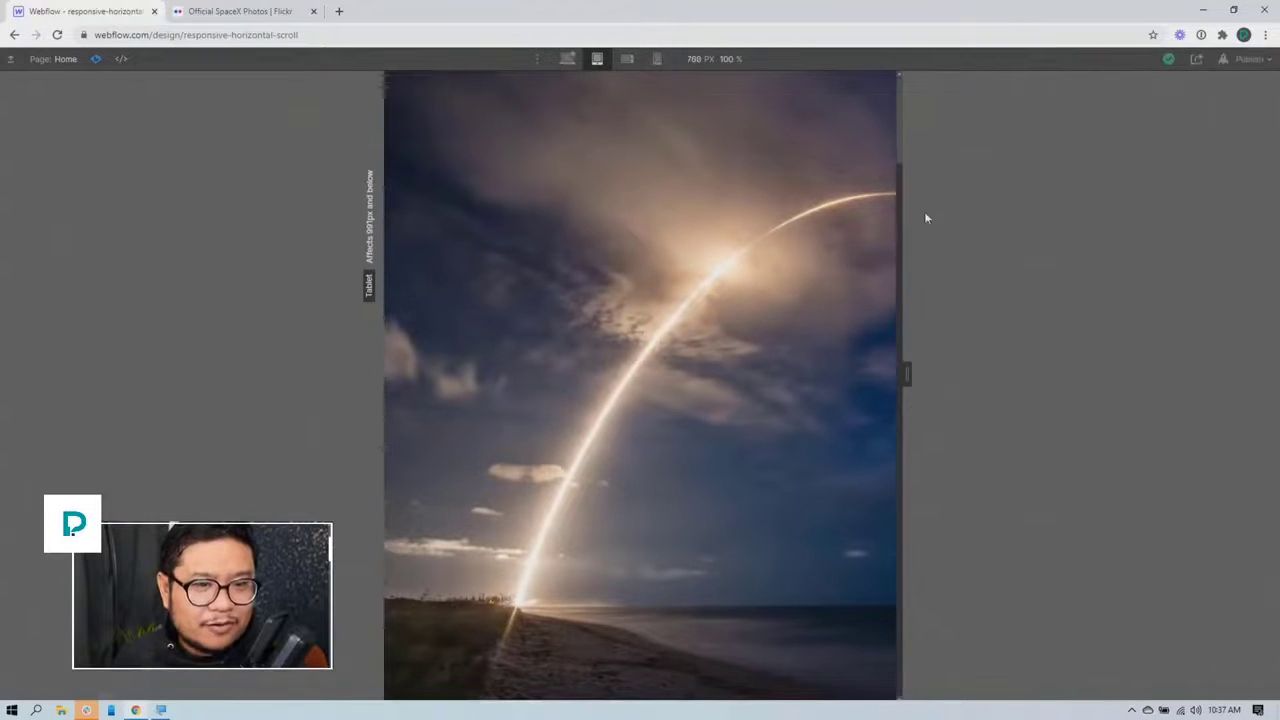
scroll(912, 213, "down", 5)
scroll(915, 236, "down", 3)
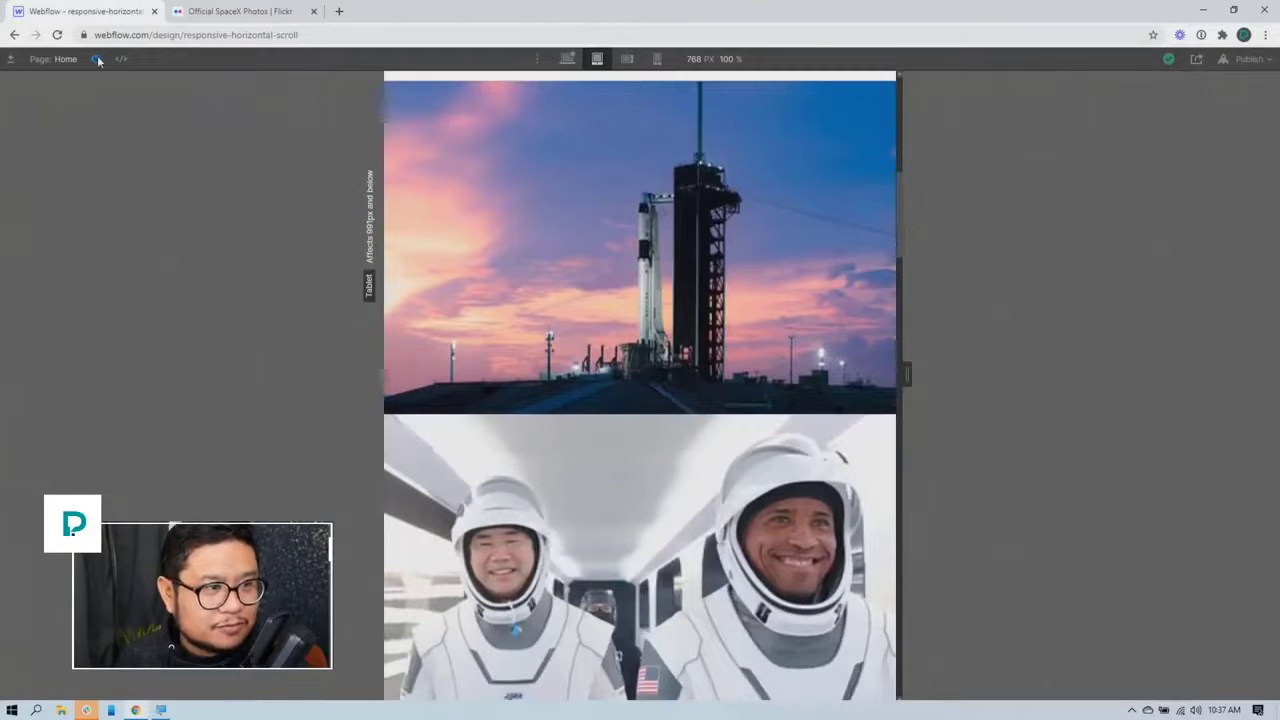
Set the sticky wrapper's Position to Static at tablet size and preview the change
left_click(97, 59)
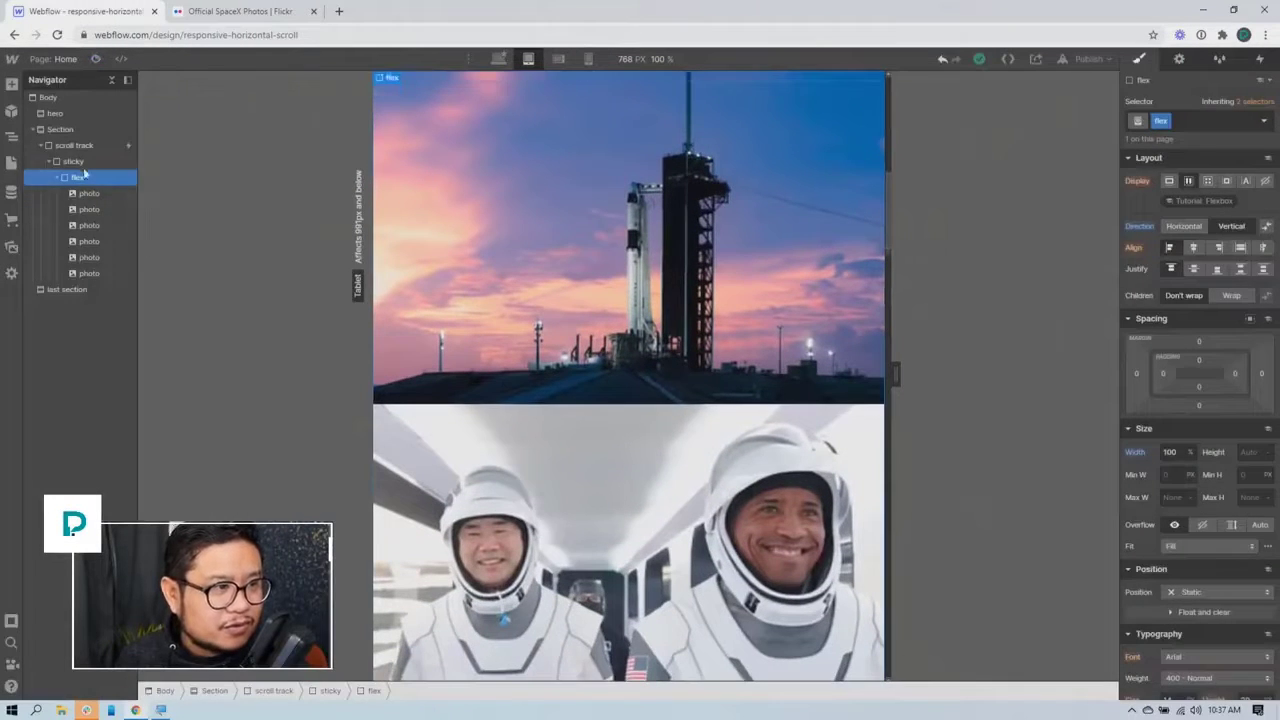
left_click(80, 163)
left_click(1219, 477)
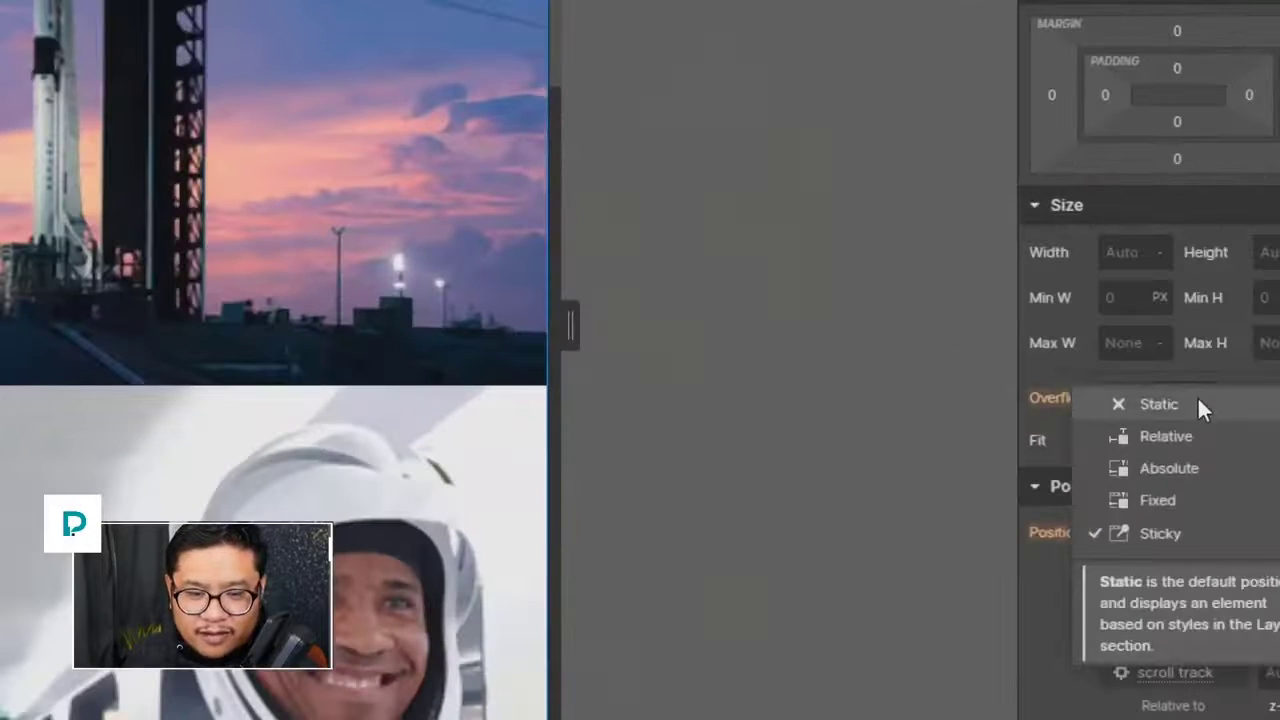
left_click(1198, 401)
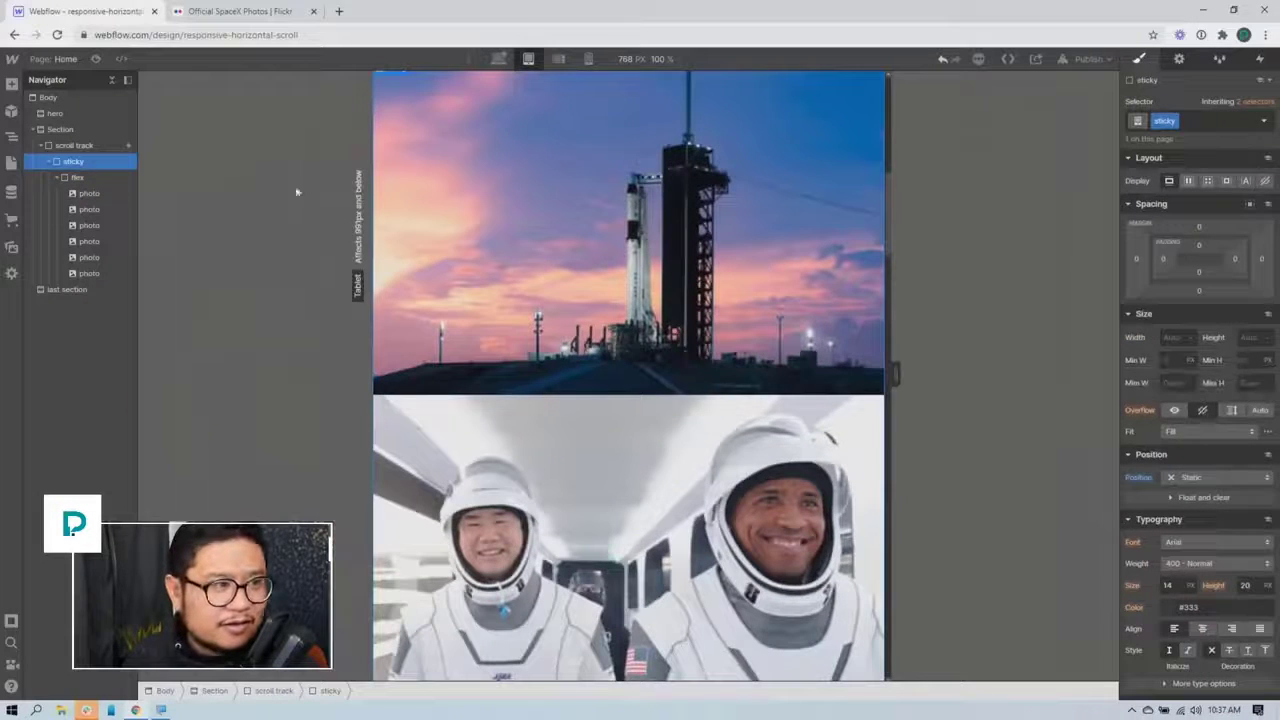
left_click(96, 59)
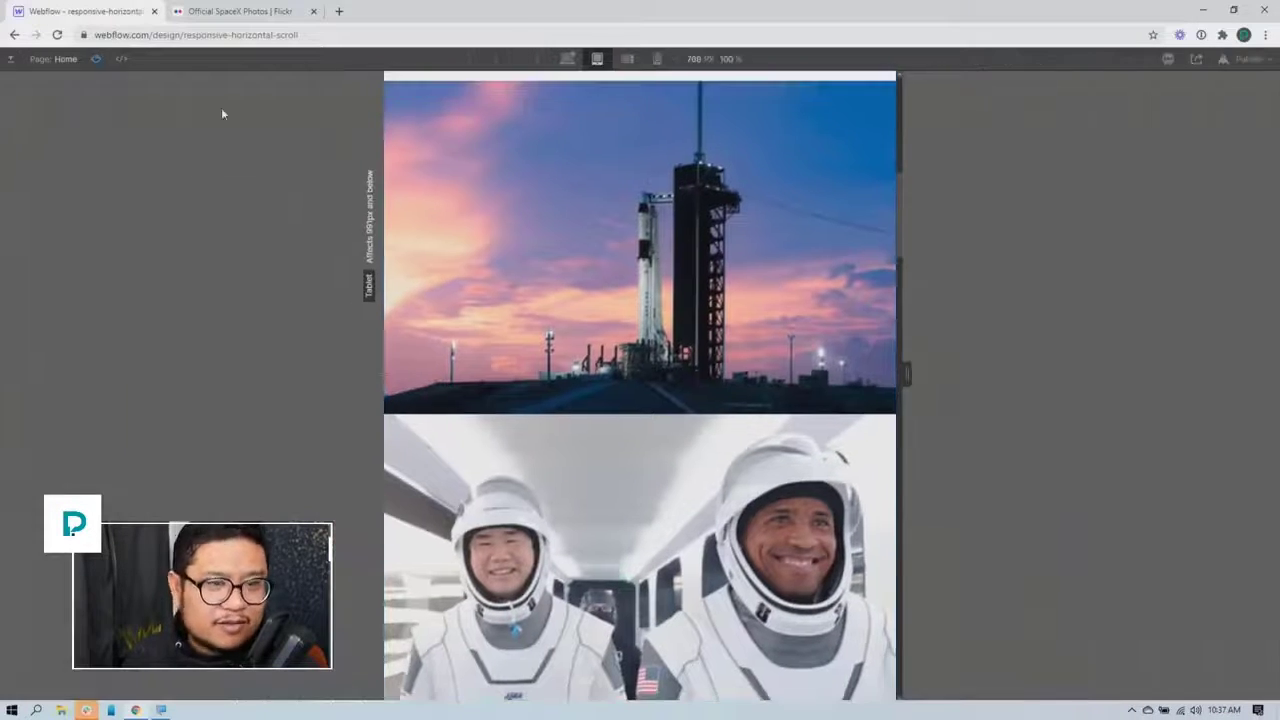
mouse_move(897, 184)
left_mouse_down()
mouse_move(894, 80)
mouse_move(904, 656)
mouse_move(903, 364)
mouse_move(877, 94)
left_mouse_up()
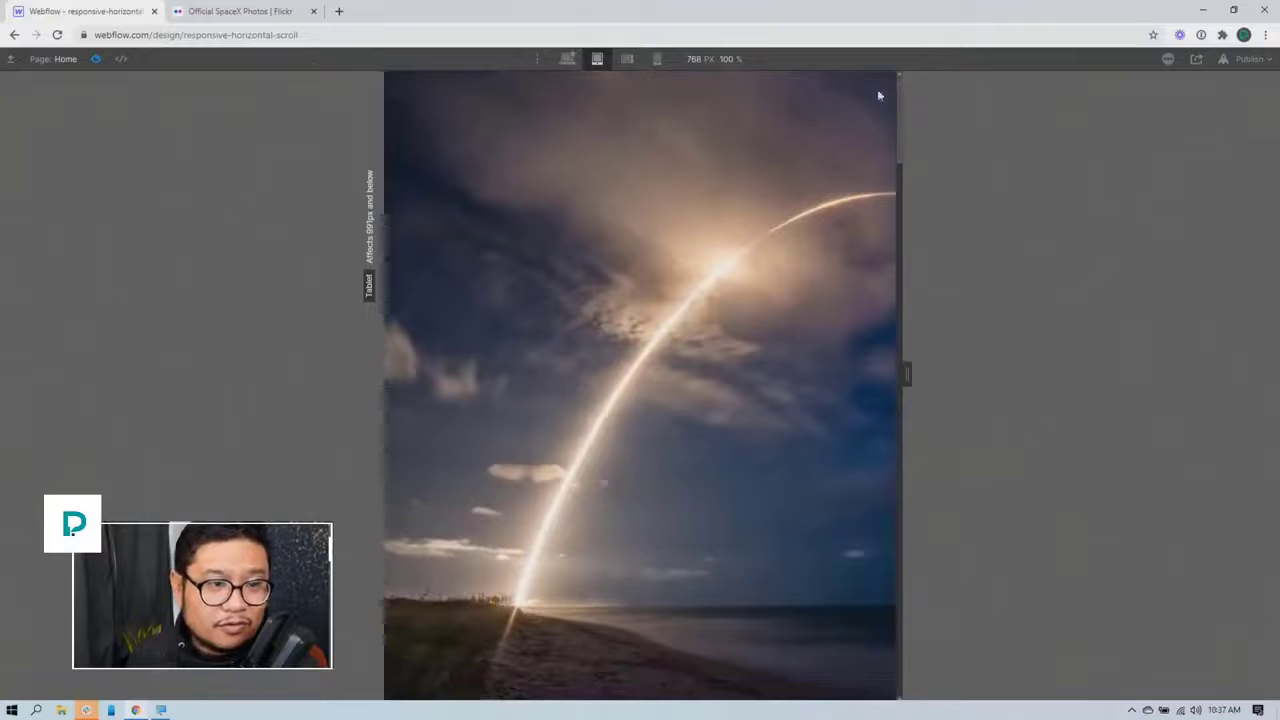
Set the scroll track's height unit to Auto and preview the stacked photos again
left_click(97, 59)
left_click(84, 146)
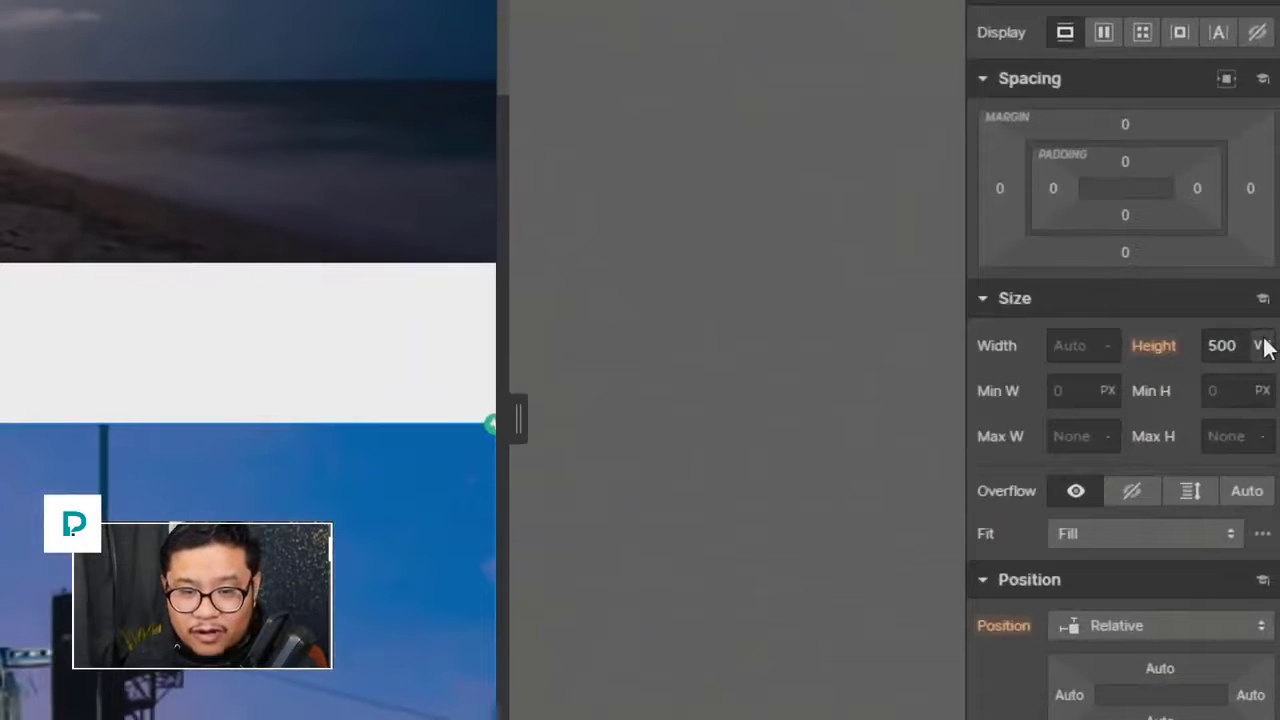
left_click(1268, 336)
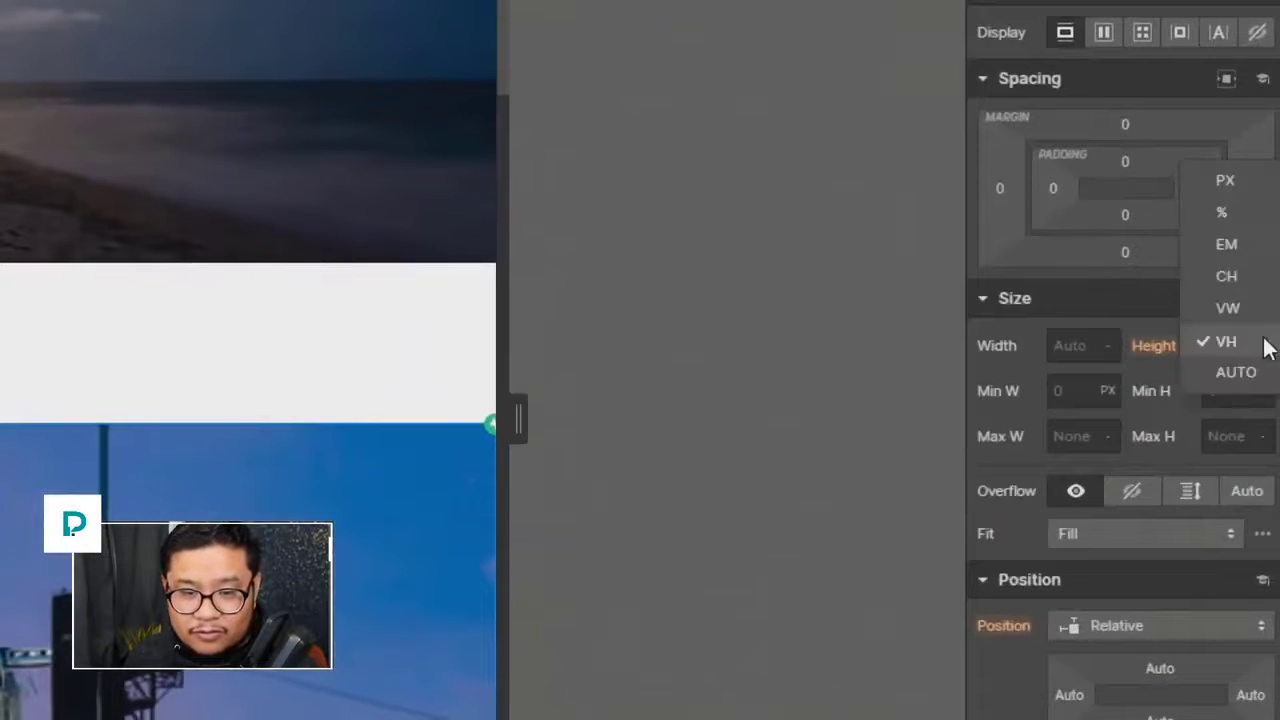
left_click(1240, 373)
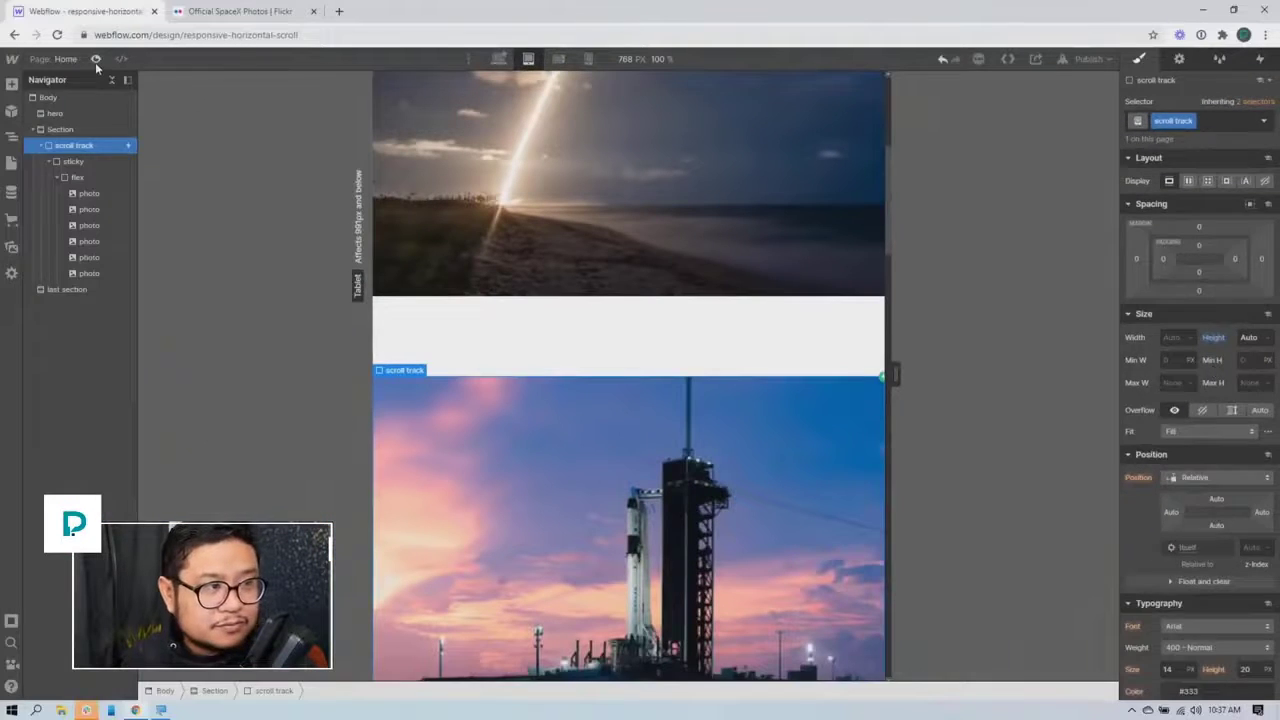
left_click(96, 60)
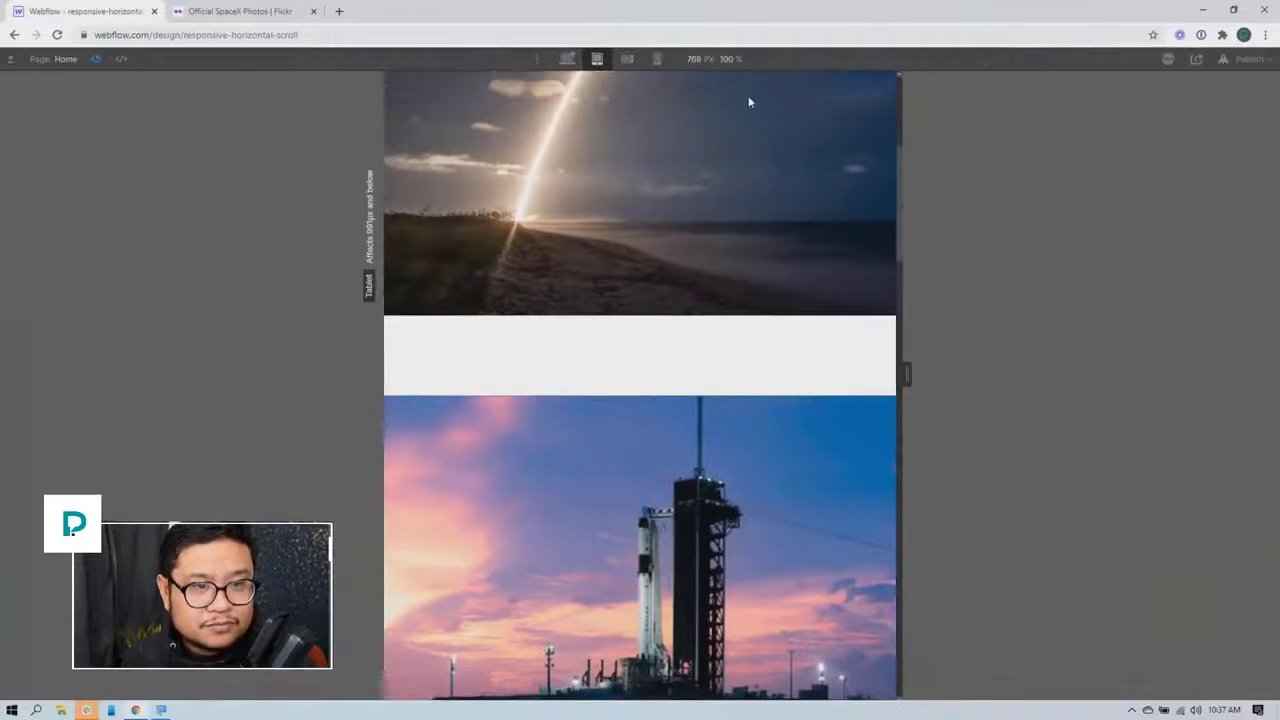
scroll(898, 150, "up", 3)
left_click_drag(897, 146, 856, 80)
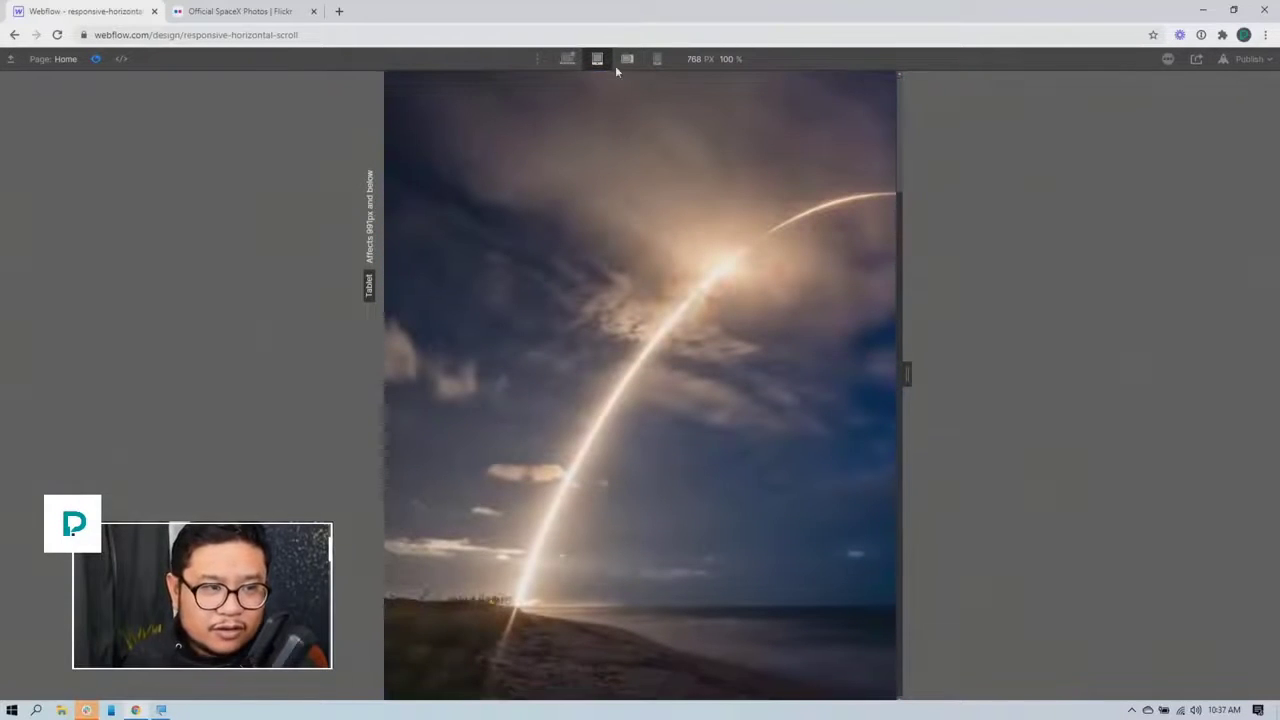
Switch to the desktop breakpoint and exit preview back to the designer
left_click(566, 59)
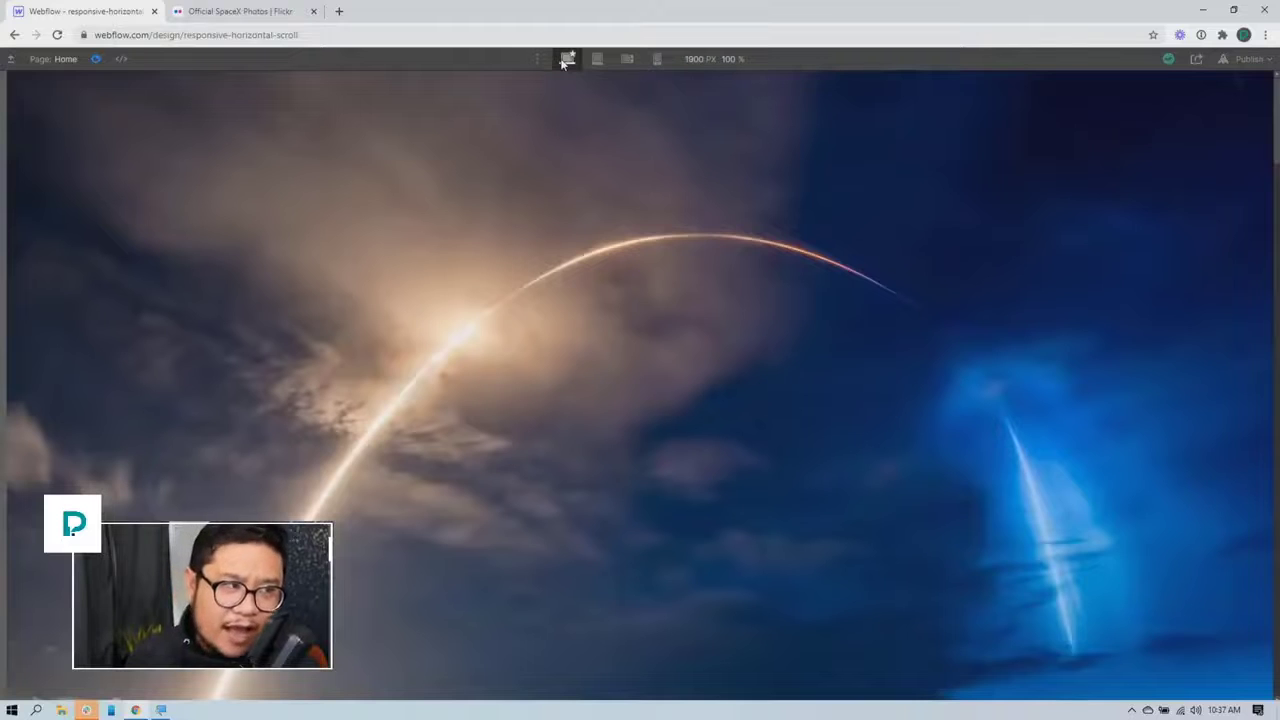
left_click(95, 59)
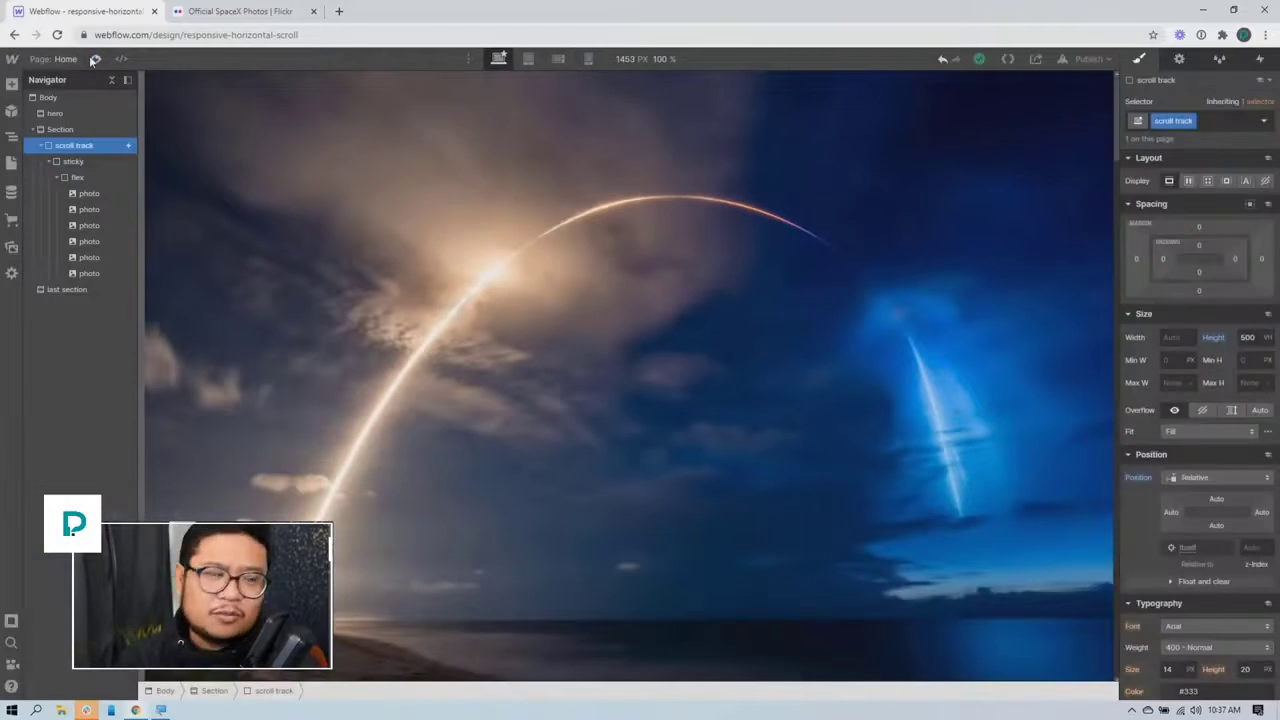